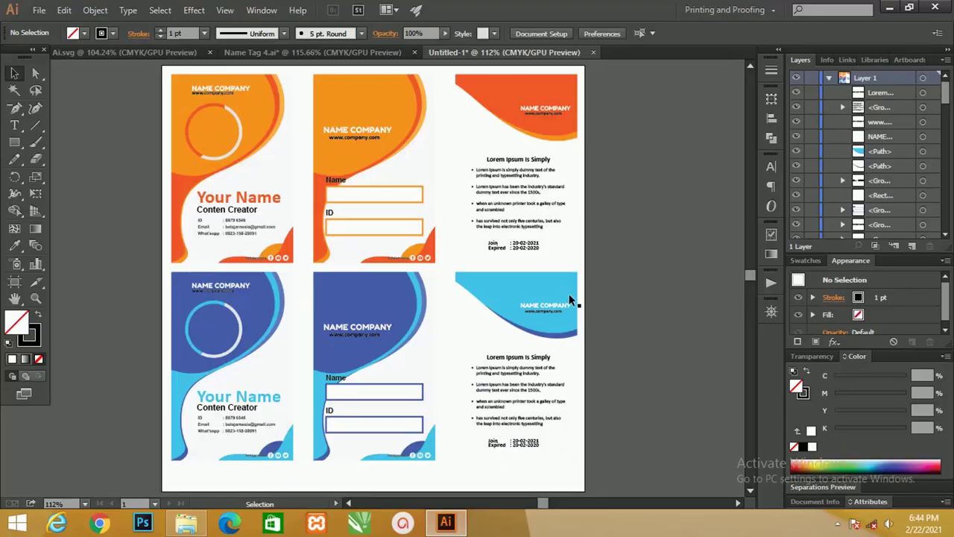
# Zoom in on the reference ID card designs and select the NAME COMPANY text
pyautogui.press('z')
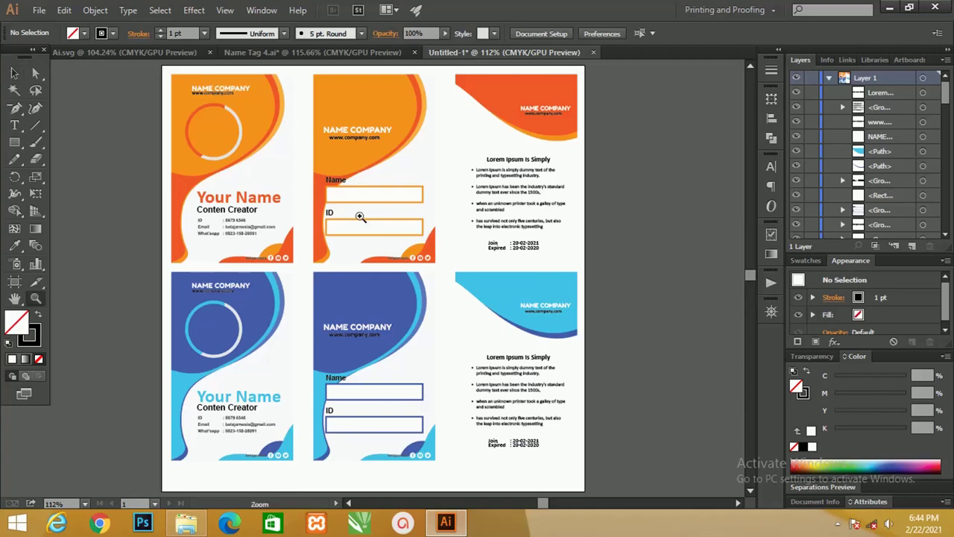
pyautogui.moveTo(176, 87); pyautogui.dragTo(160, 121)
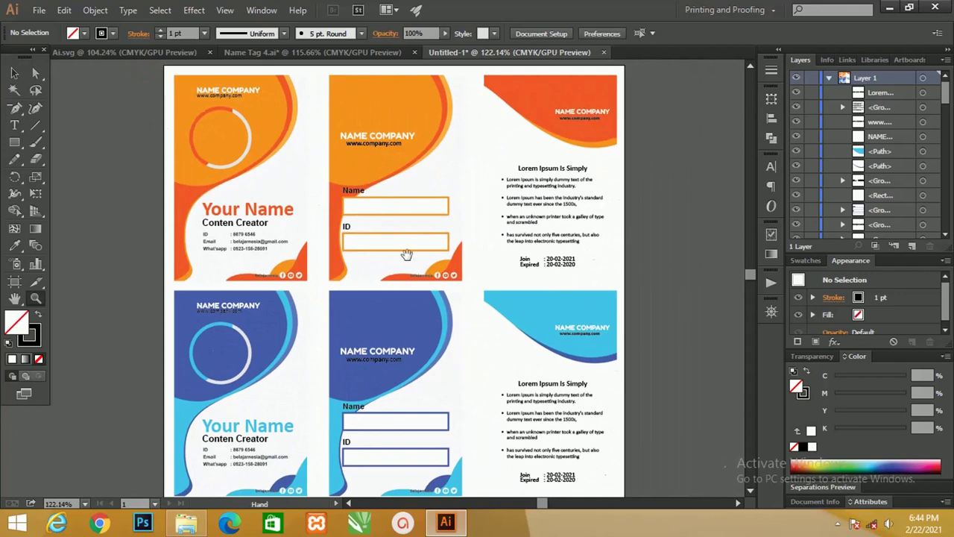
pyautogui.moveTo(405, 256)
pyautogui.mouseDown()
pyautogui.moveTo(419, 175)
pyautogui.moveTo(400, 190)
pyautogui.mouseUp()
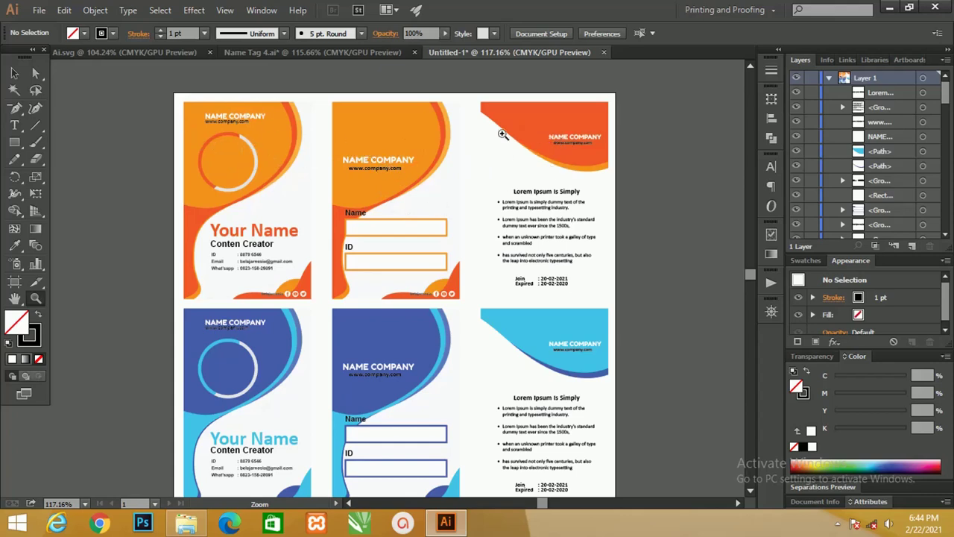
pyautogui.moveTo(504, 134); pyautogui.dragTo(596, 235)
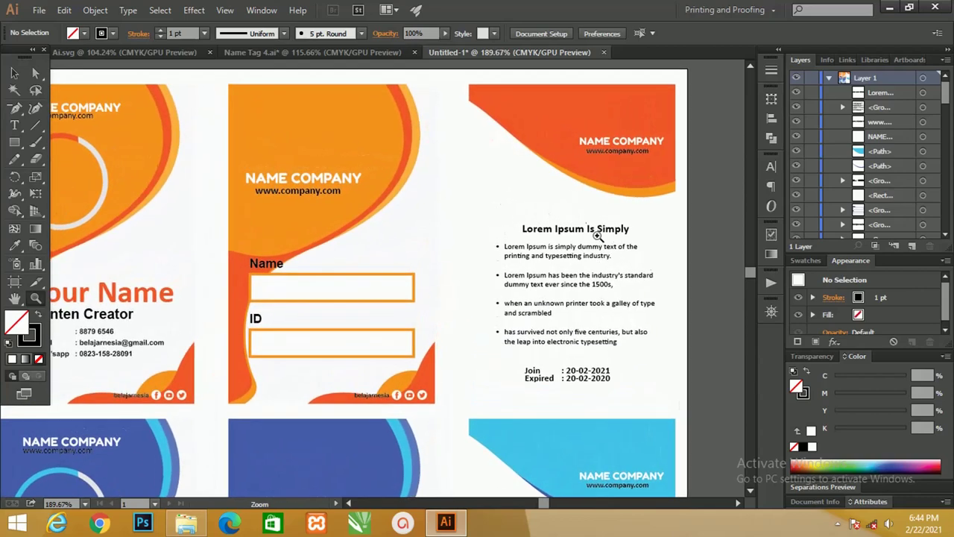
pyautogui.moveTo(336, 223); pyautogui.dragTo(438, 217)
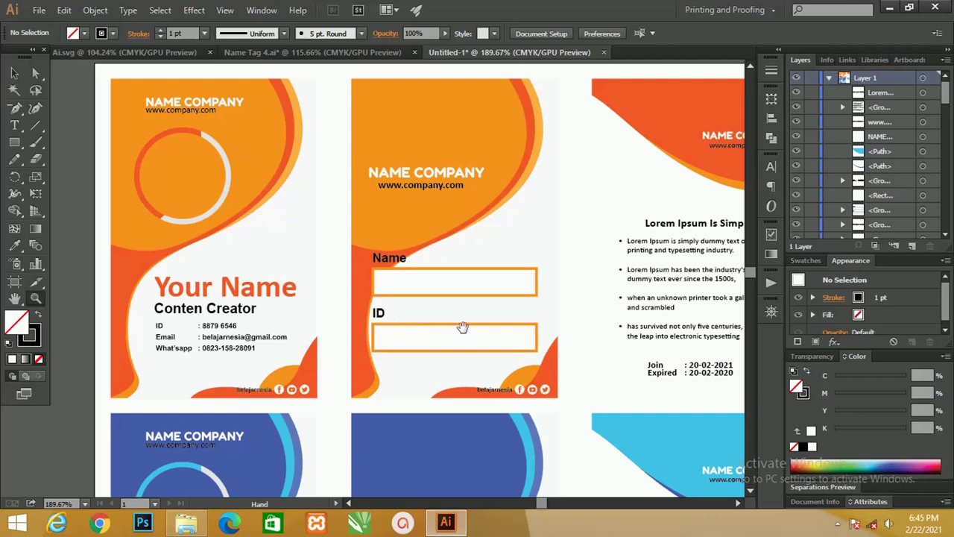
pyautogui.moveTo(468, 330); pyautogui.dragTo(450, 314)
pyautogui.press('v')
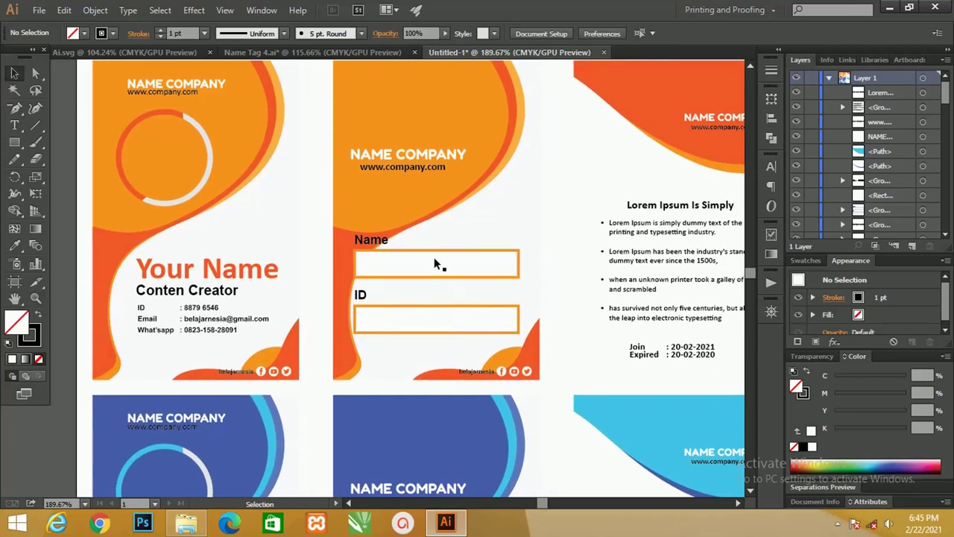
pyautogui.click(437, 256)
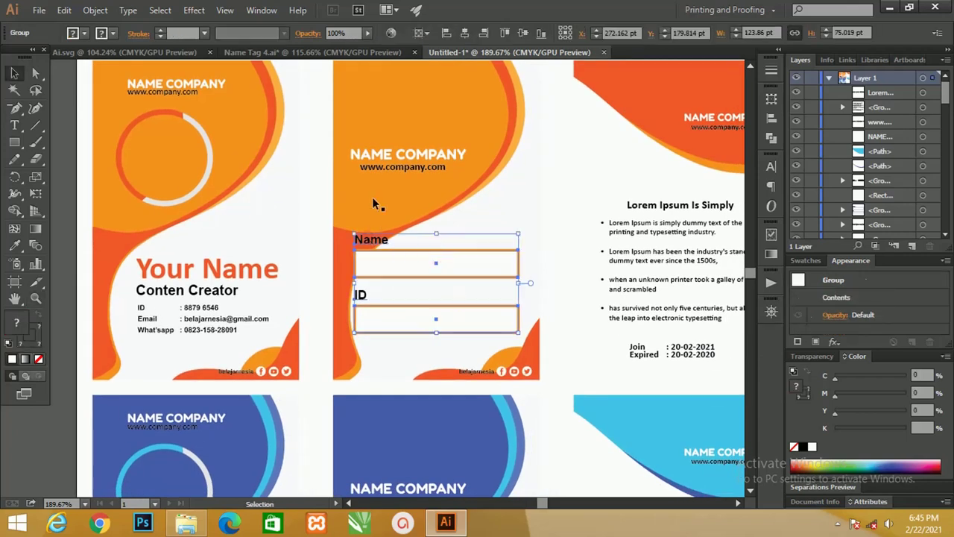
pyautogui.click(373, 166)
pyautogui.moveTo(500, 179); pyautogui.dragTo(440, 229)
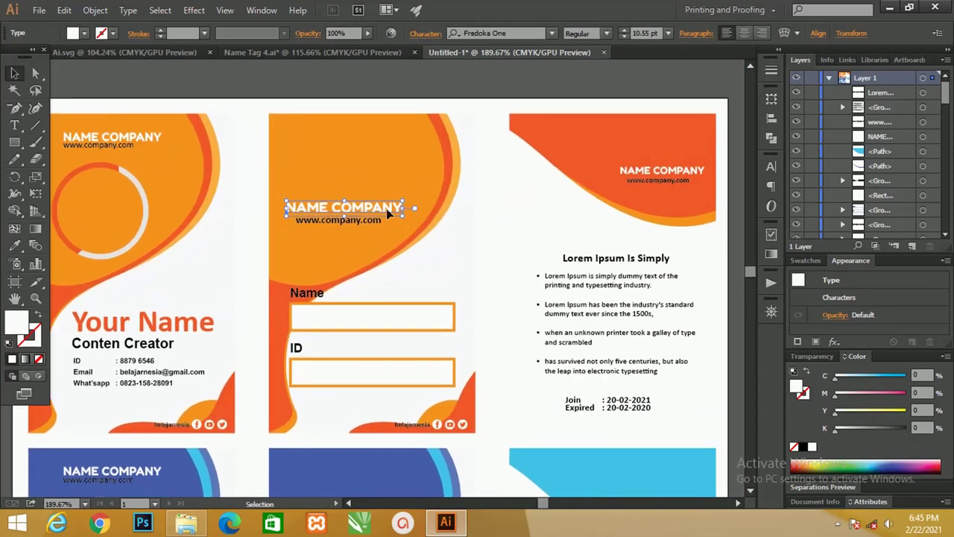
# Try Arial Narrow on NAME COMPANY, then undo the font change
pyautogui.click(496, 33)
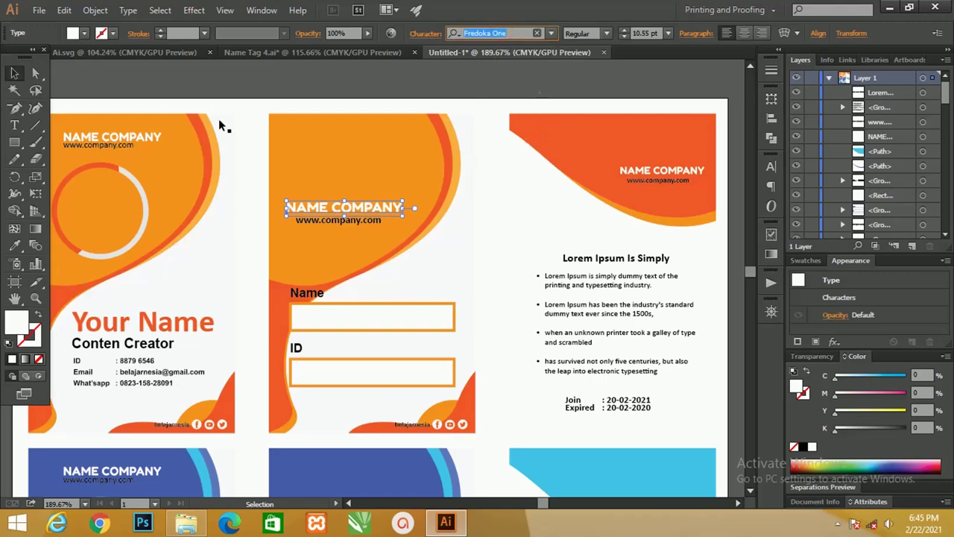
pyautogui.write('Arial Narrow')
pyautogui.press('Return')
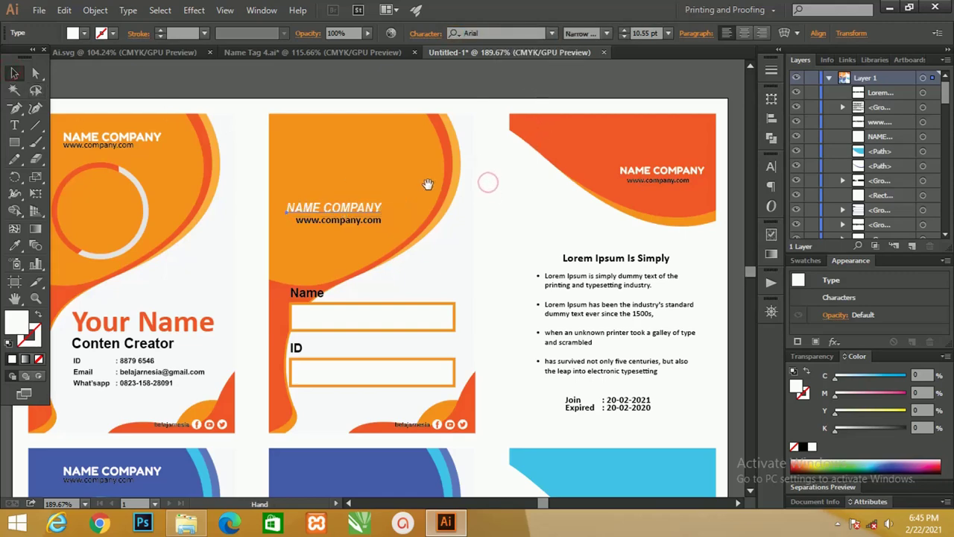
pyautogui.hotkey('ctrl', 'z')
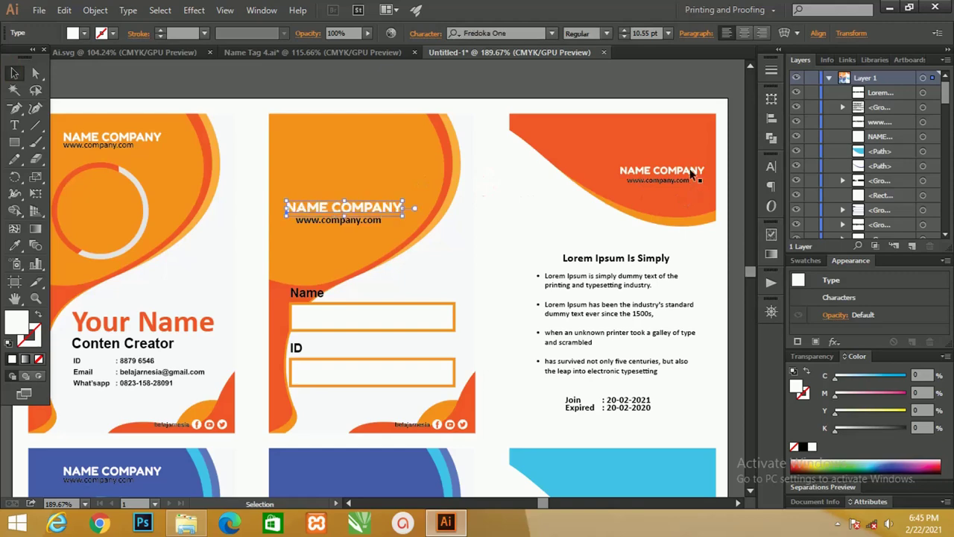
# Check the back card's text fonts and zoom out to compare the blue and orange cards
pyautogui.click(690, 171)
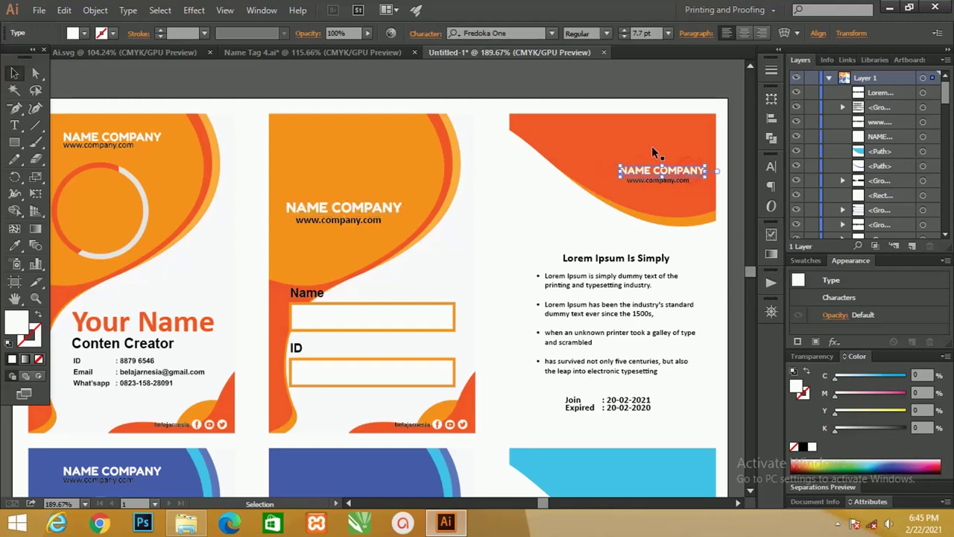
pyautogui.click(642, 179)
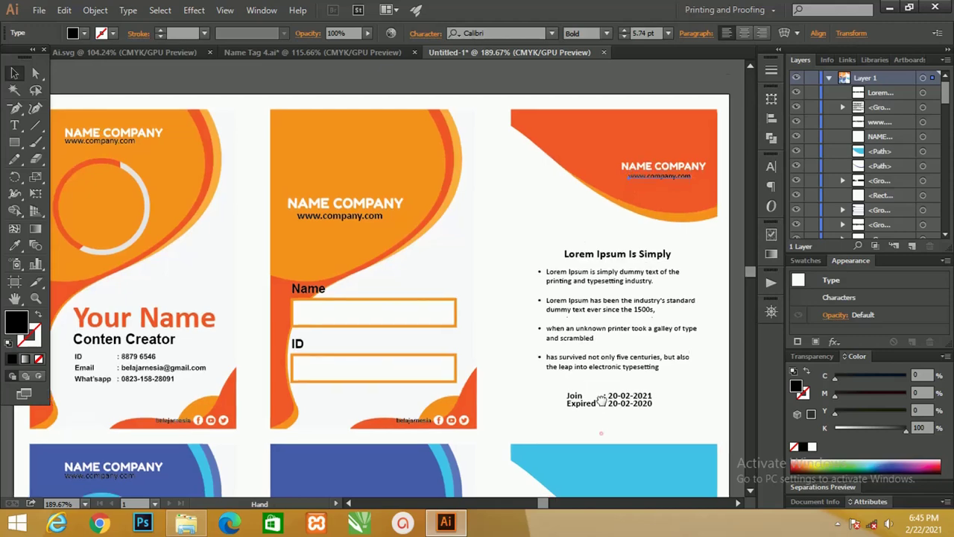
pyautogui.moveTo(600, 434); pyautogui.dragTo(598, 372)
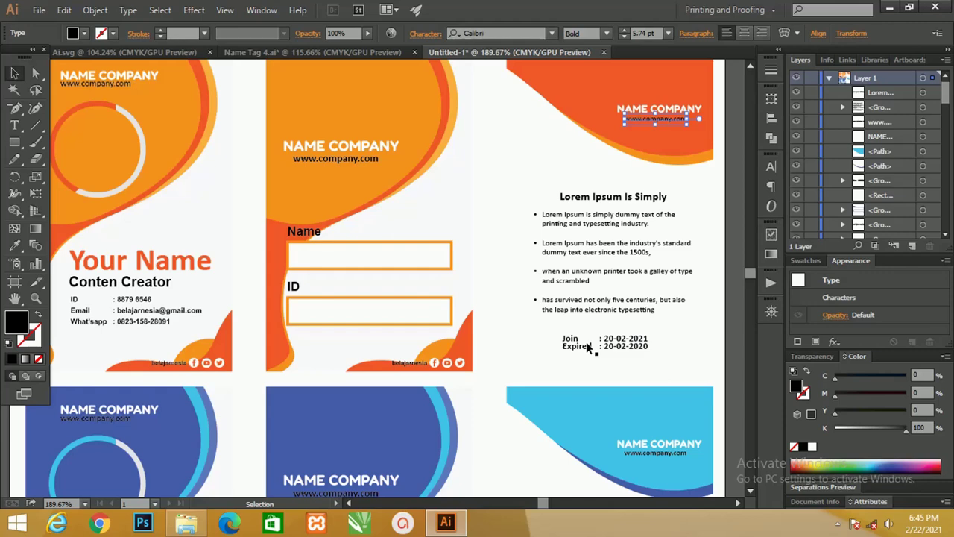
pyautogui.press('z')
pyautogui.keyDown('alt'); pyautogui.click(588, 237); pyautogui.keyUp('alt')
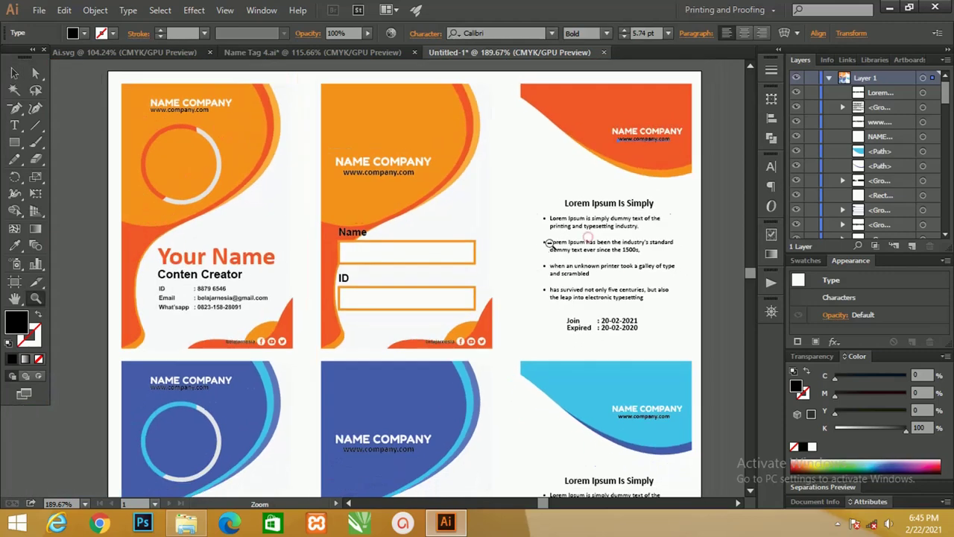
pyautogui.keyDown('alt'); pyautogui.click(549, 243); pyautogui.keyUp('alt')
pyautogui.moveTo(524, 366); pyautogui.dragTo(503, 185)
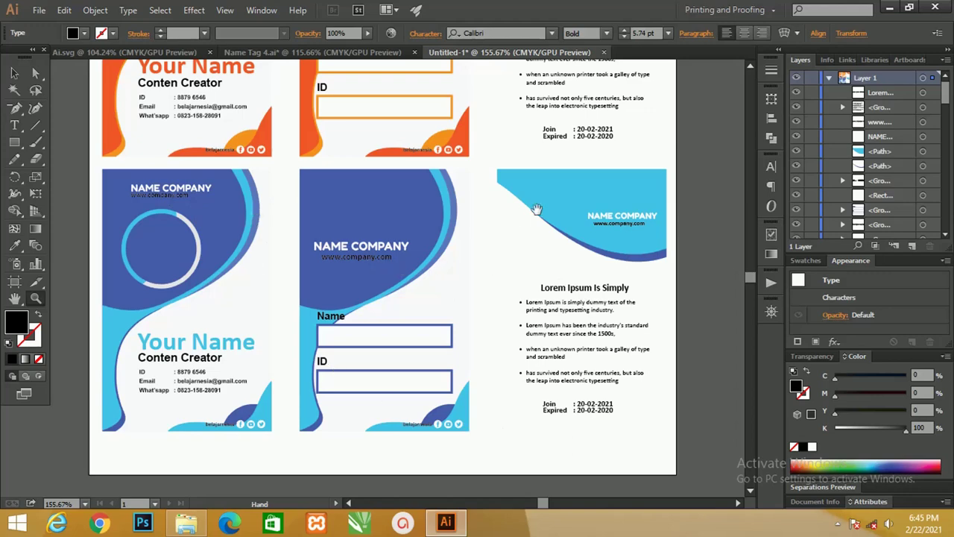
pyautogui.moveTo(536, 210); pyautogui.dragTo(526, 439)
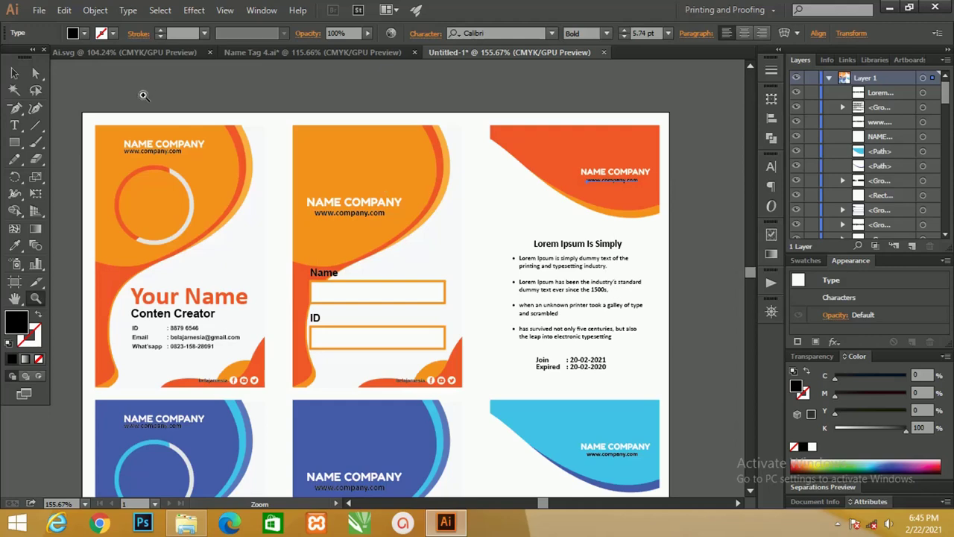
pyautogui.click(13, 74)
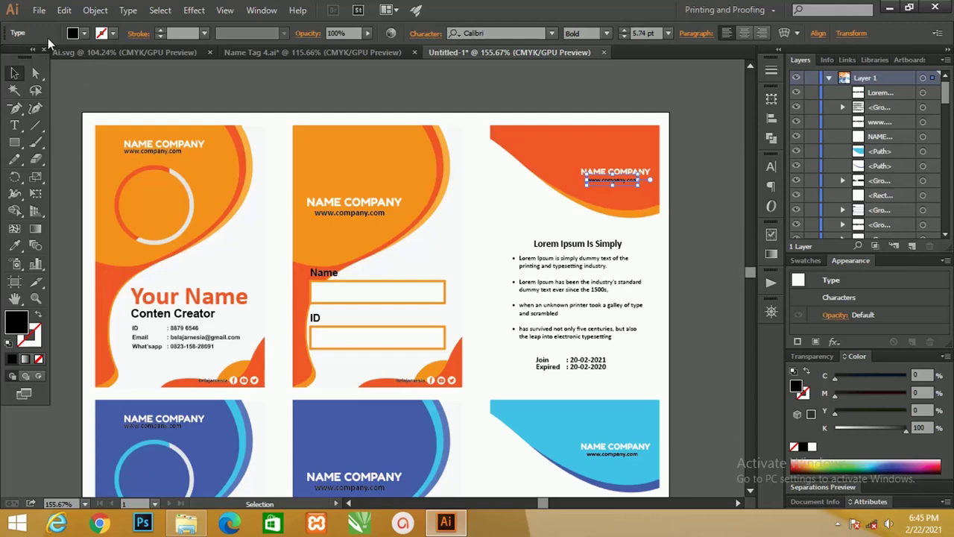
# Start a new Print-profile document measured in centimeters
pyautogui.click(38, 10)
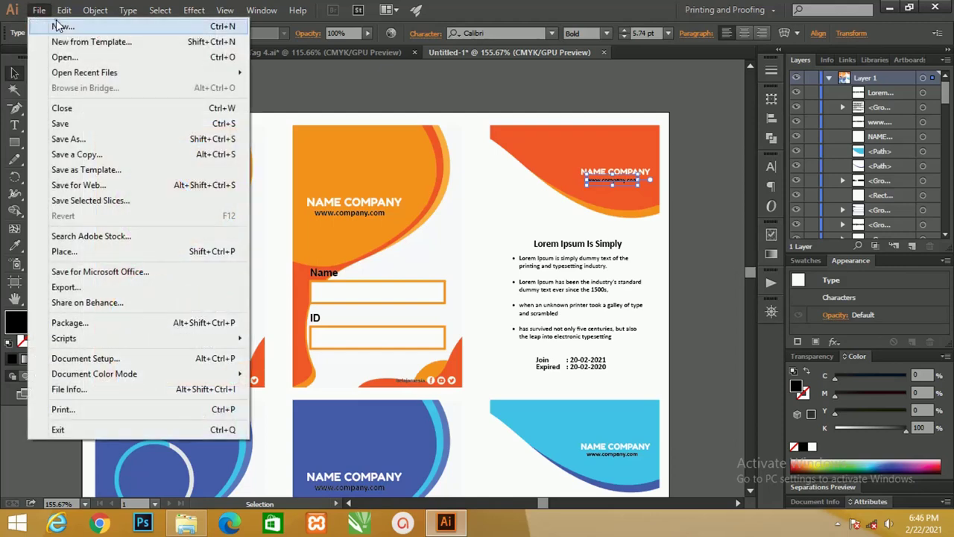
pyautogui.click(59, 26)
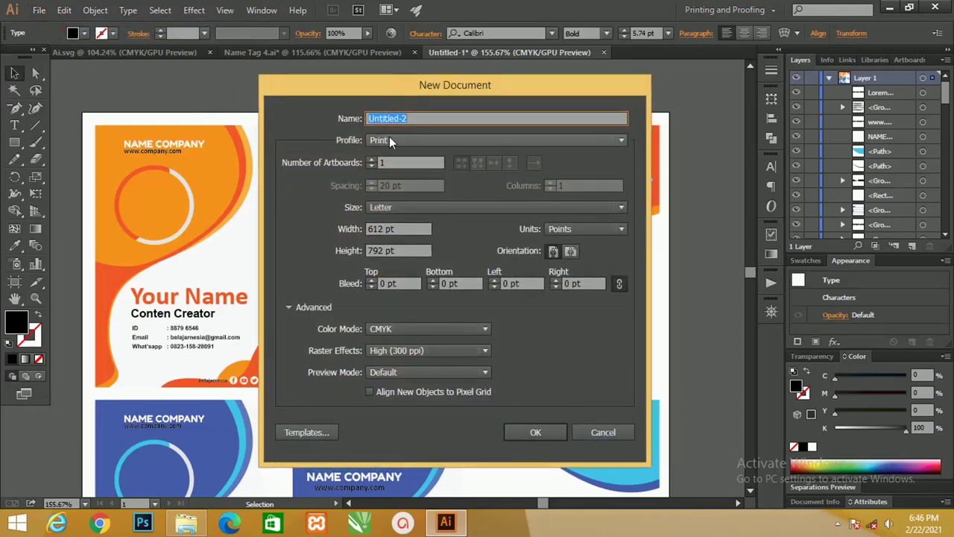
pyautogui.click(389, 138)
pyautogui.click(395, 172)
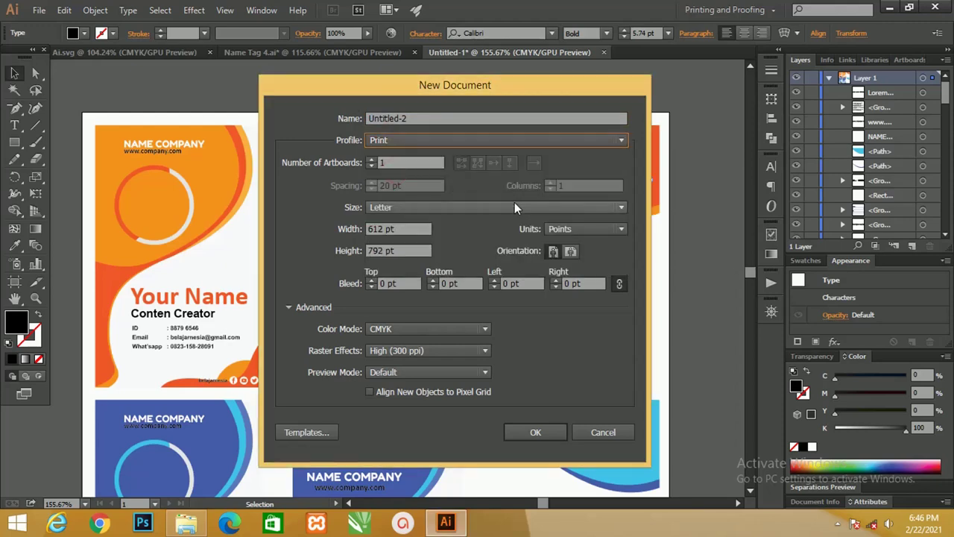
pyautogui.click(581, 229)
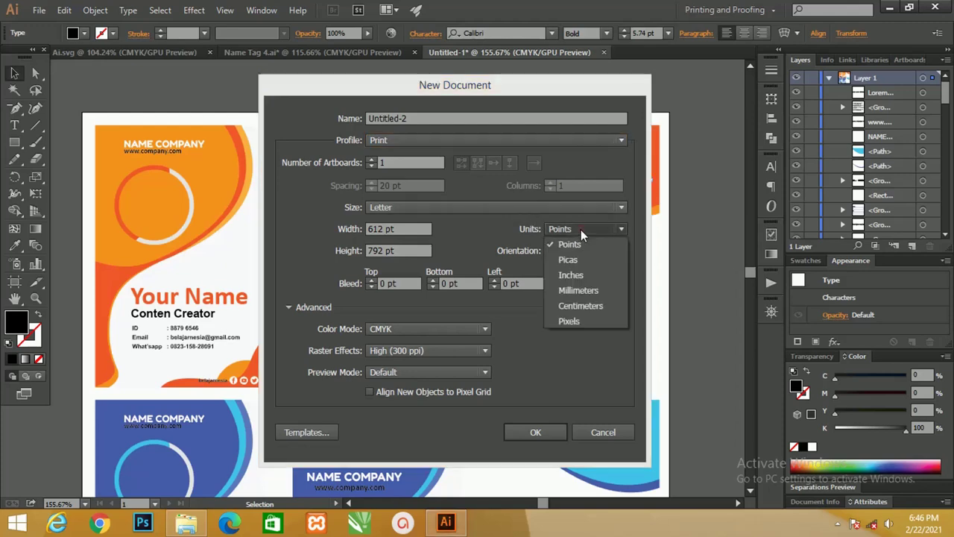
pyautogui.click(598, 306)
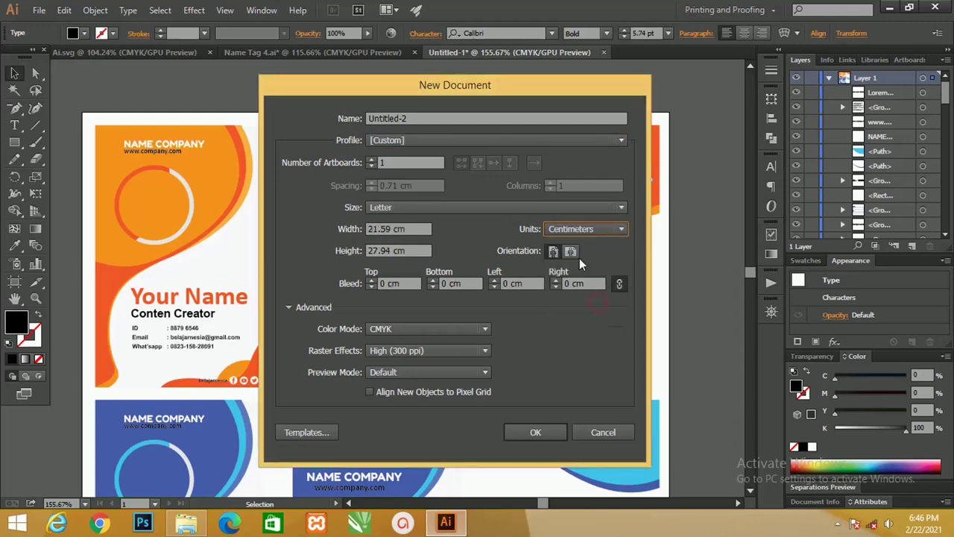
# Set the document size to 5.5 cm wide by 8.5 cm tall and create it
pyautogui.doubleClick(376, 228)
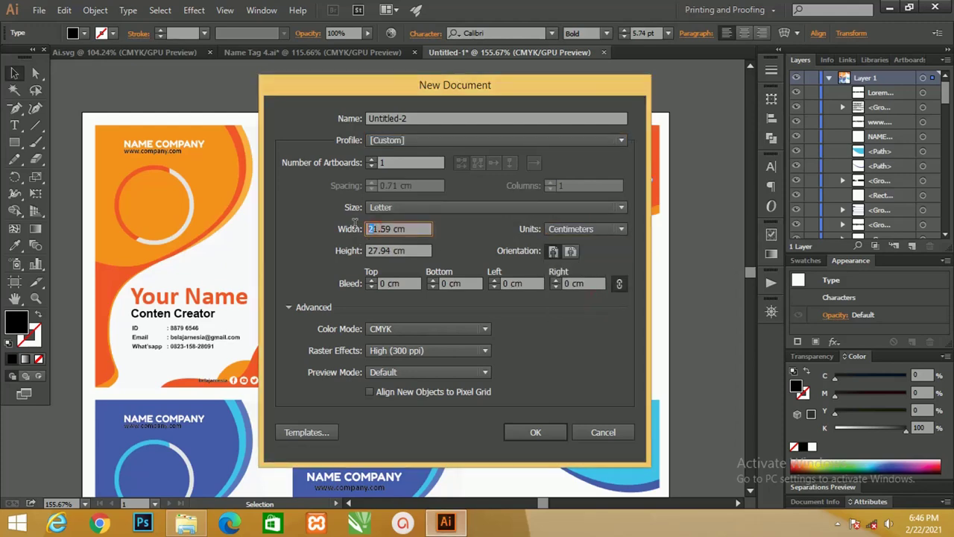
pyautogui.press('BackSpace')
pyautogui.moveTo(383, 229); pyautogui.dragTo(389, 228)
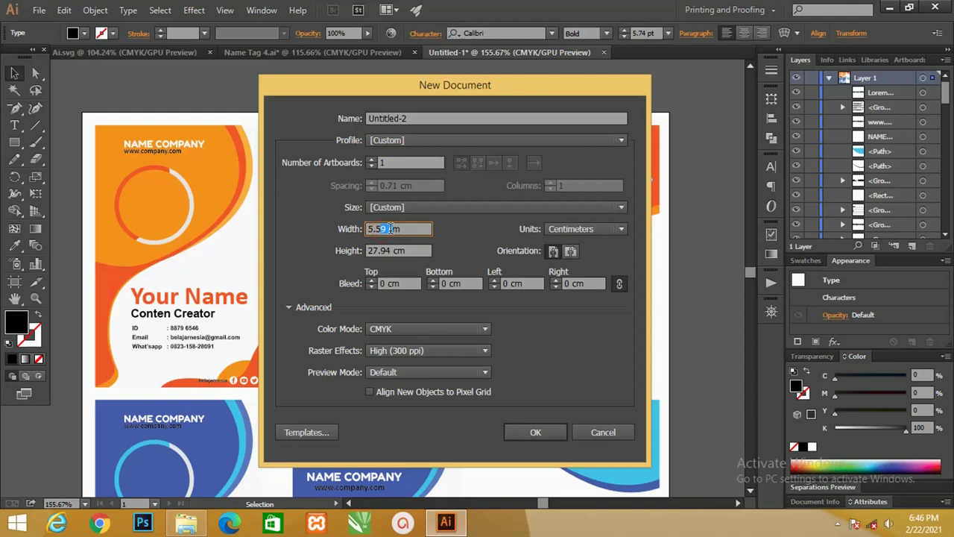
pyautogui.press('BackSpace')
pyautogui.write('c')
pyautogui.click(393, 251)
pyautogui.moveTo(393, 251); pyautogui.dragTo(319, 244)
pyautogui.write('8')
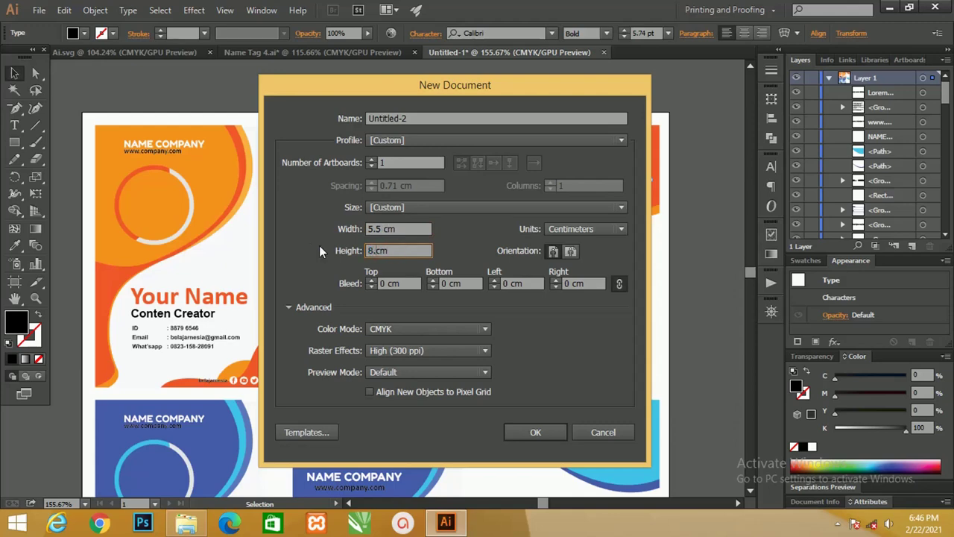
pyautogui.write('.5')
pyautogui.click(524, 430)
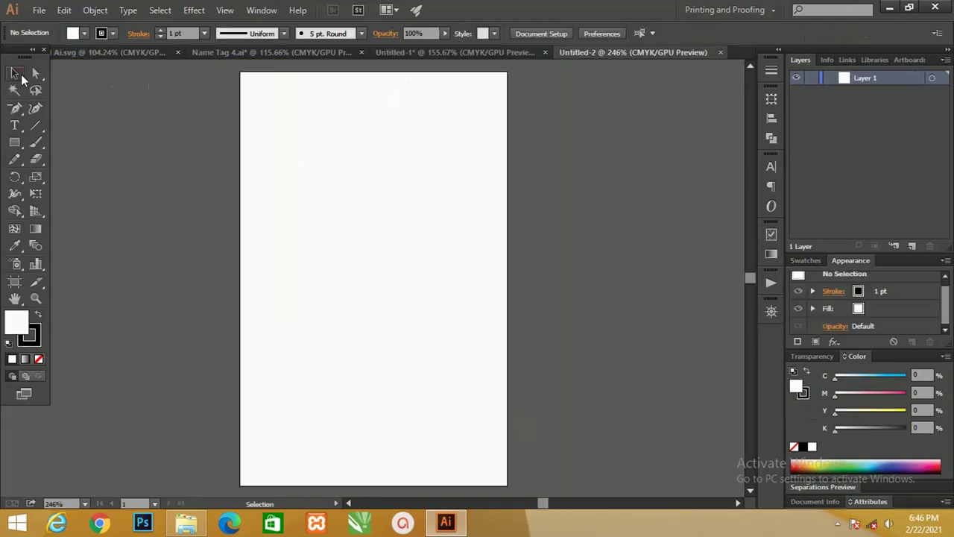
# Draw a white-filled rectangle covering the whole 5.5 × 8.5 cm artboard and zoom out to frame it
pyautogui.click(15, 144)
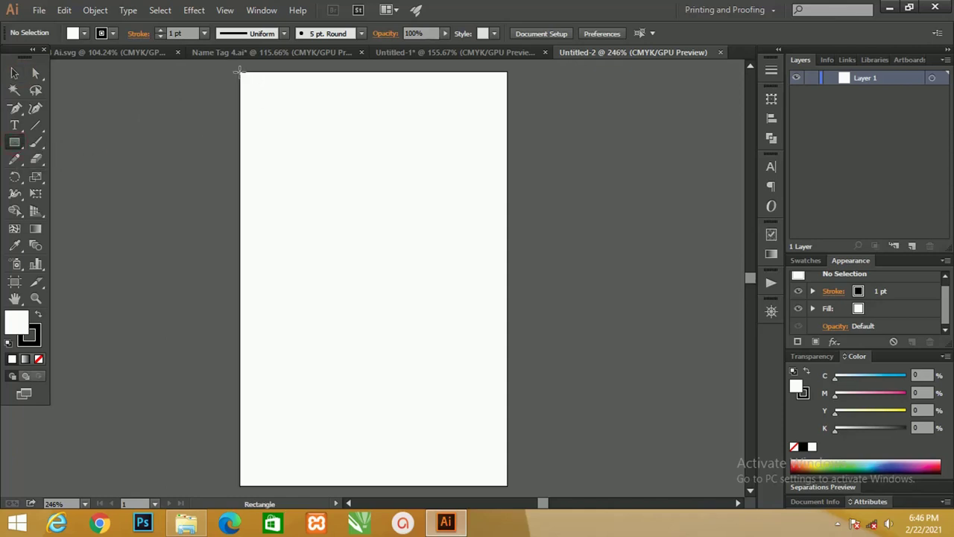
pyautogui.moveTo(239, 71); pyautogui.dragTo(507, 485)
pyautogui.click(13, 75)
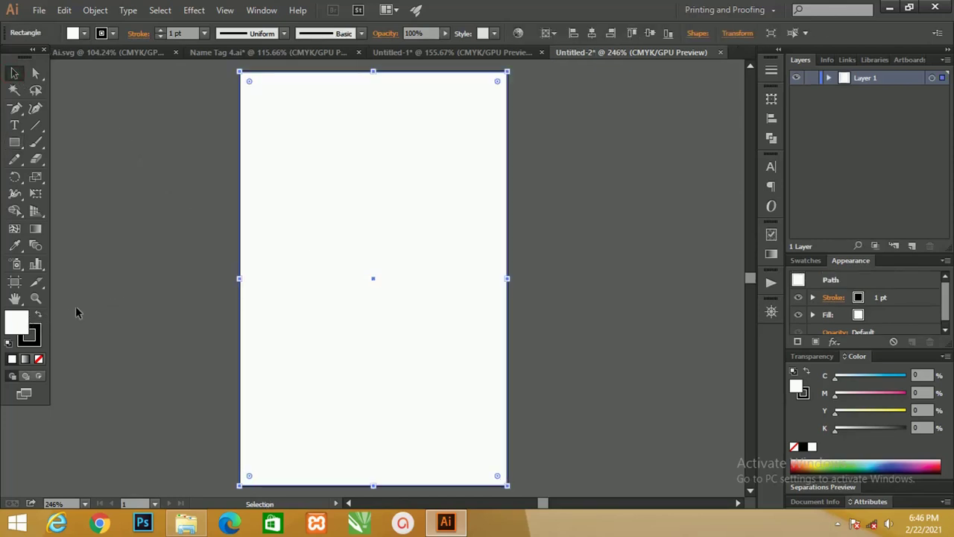
pyautogui.click(33, 334)
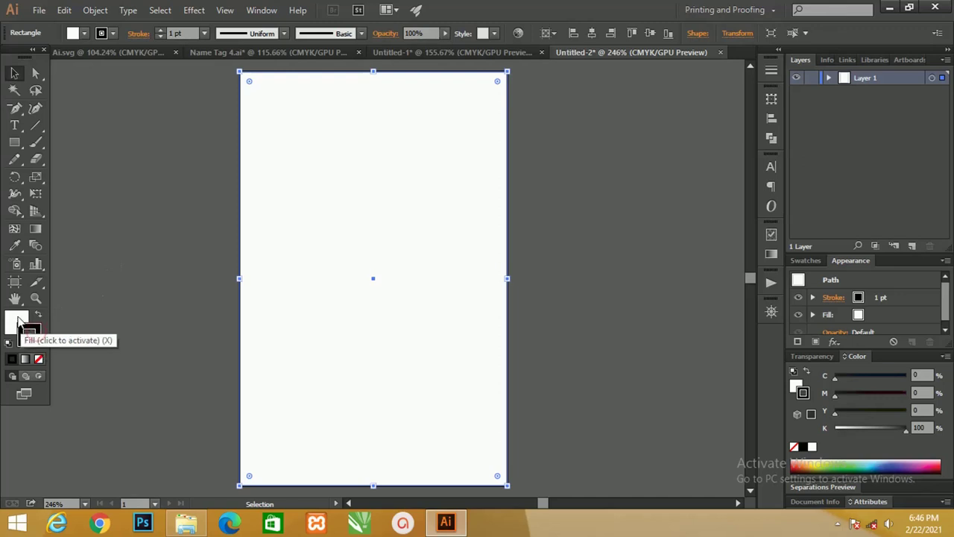
pyautogui.click(18, 322)
pyautogui.press('z')
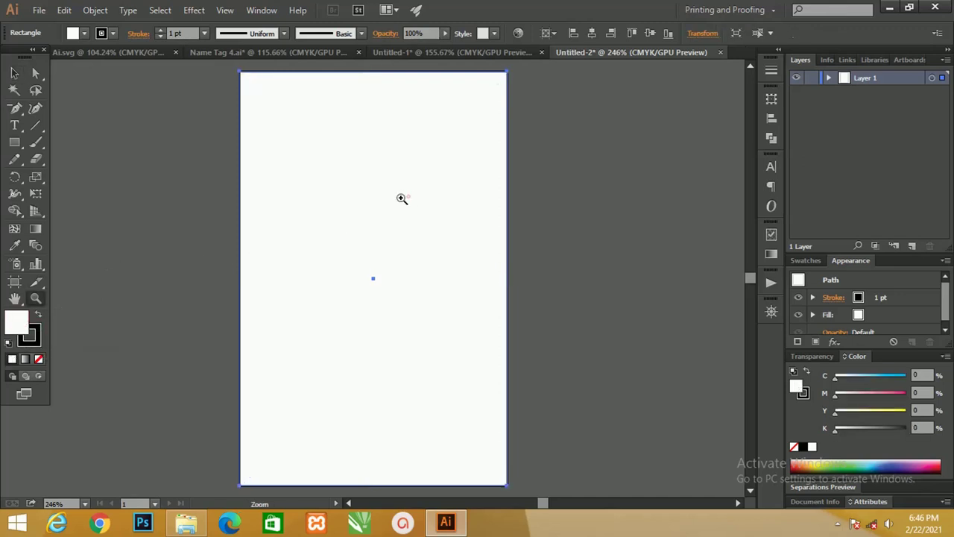
pyautogui.moveTo(398, 198)
pyautogui.mouseDown()
pyautogui.moveTo(326, 213)
pyautogui.moveTo(305, 192)
pyautogui.mouseUp()
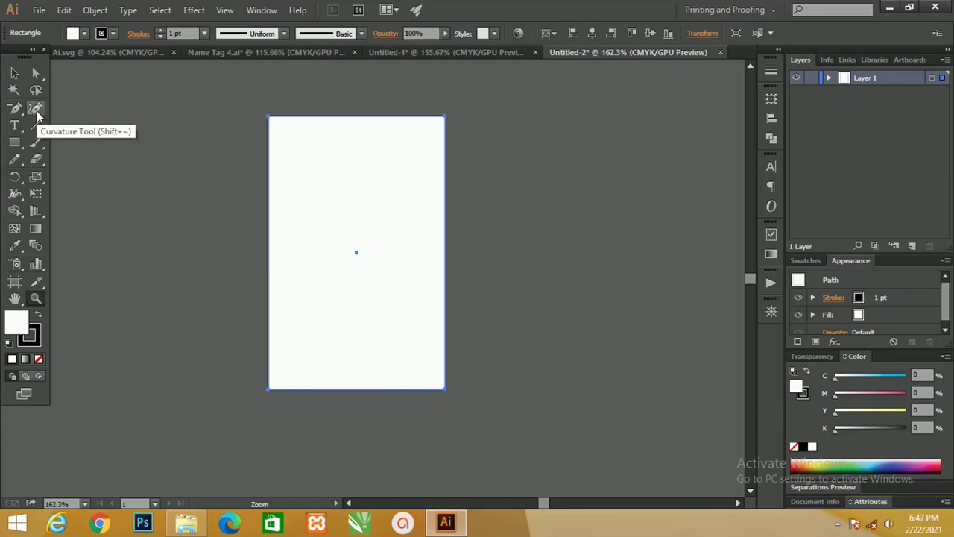
# Draw a five-point S-curve with the Curvature tool from above the card to past its bottom-left corner, with no fill
pyautogui.click(35, 109)
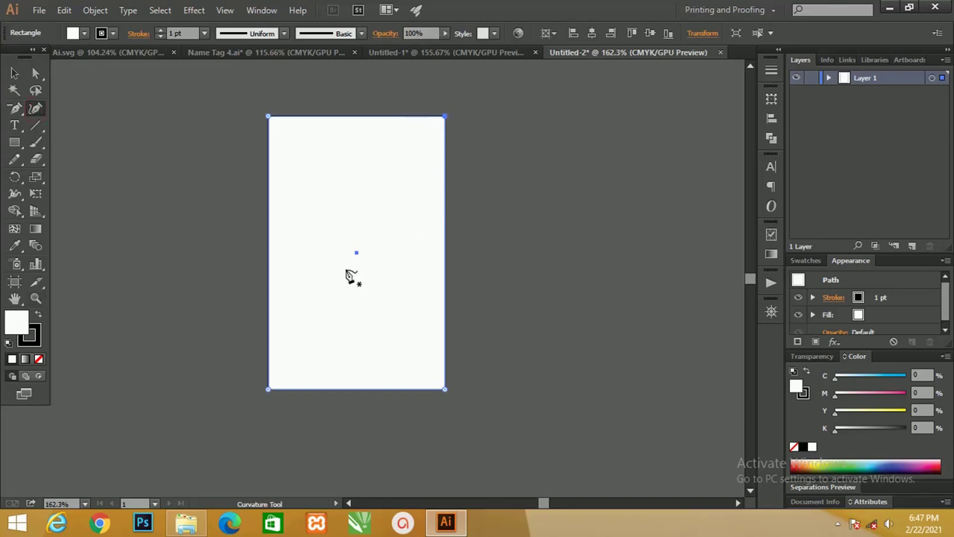
pyautogui.click(417, 103)
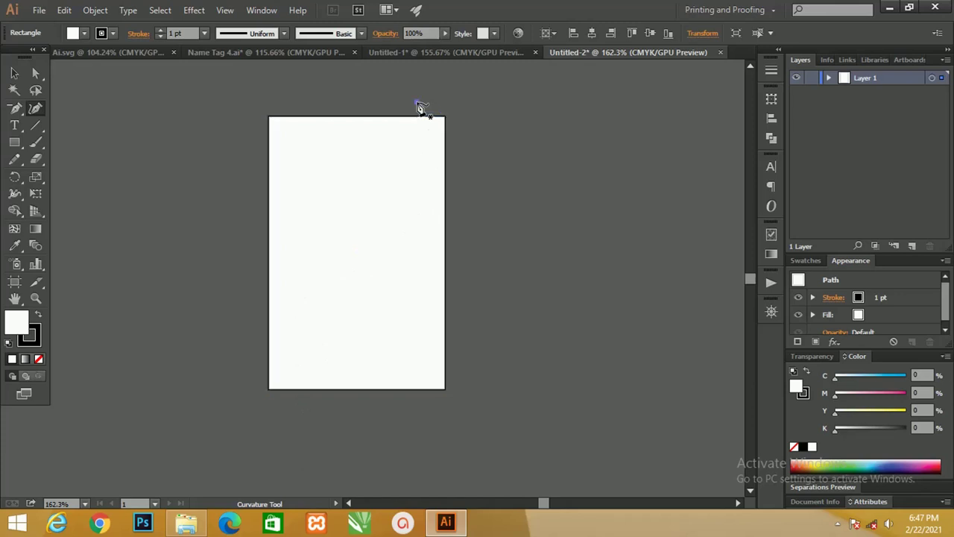
pyautogui.click(399, 238)
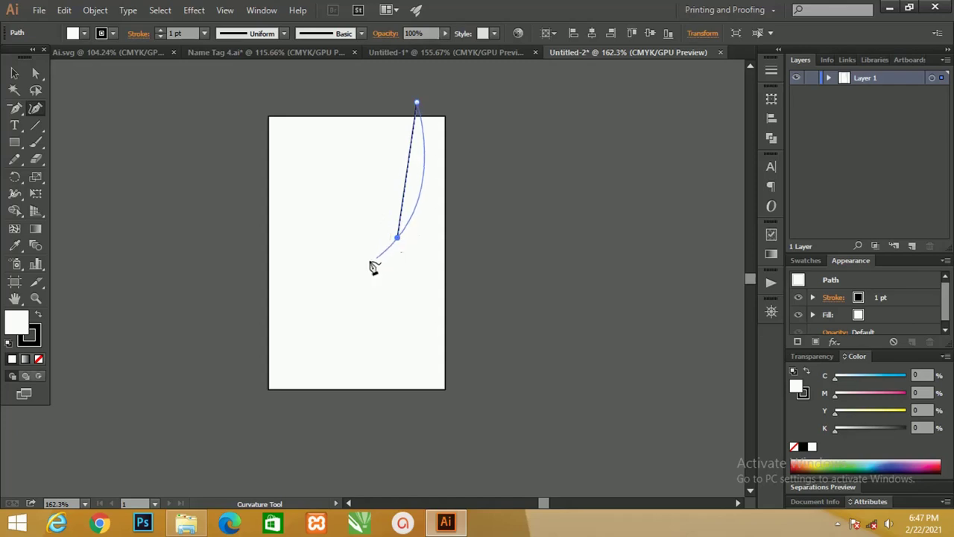
pyautogui.click(288, 323)
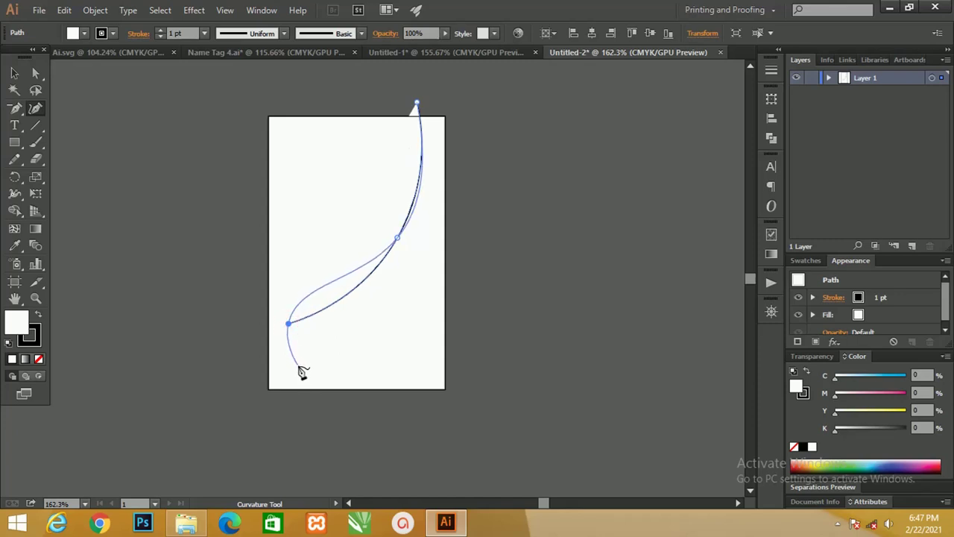
pyautogui.click(296, 363)
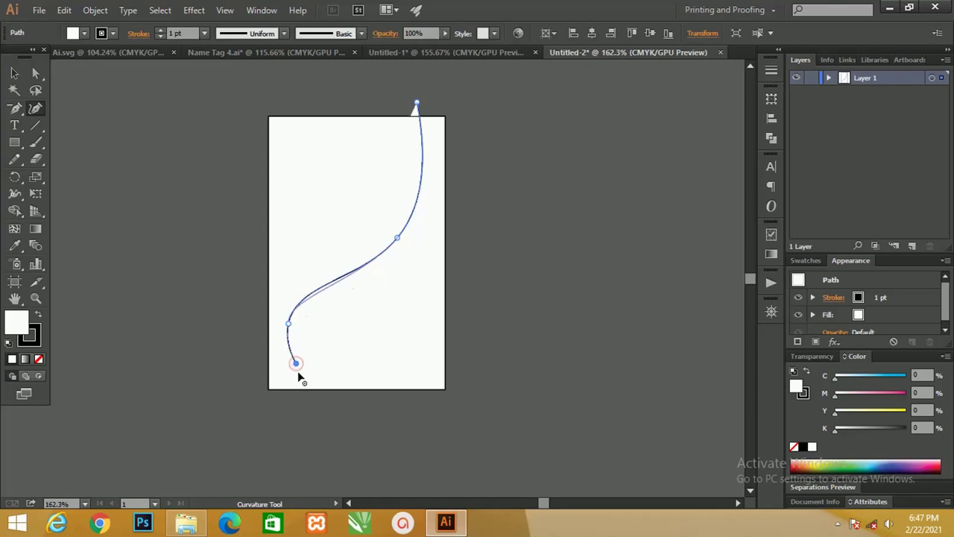
pyautogui.click(254, 385)
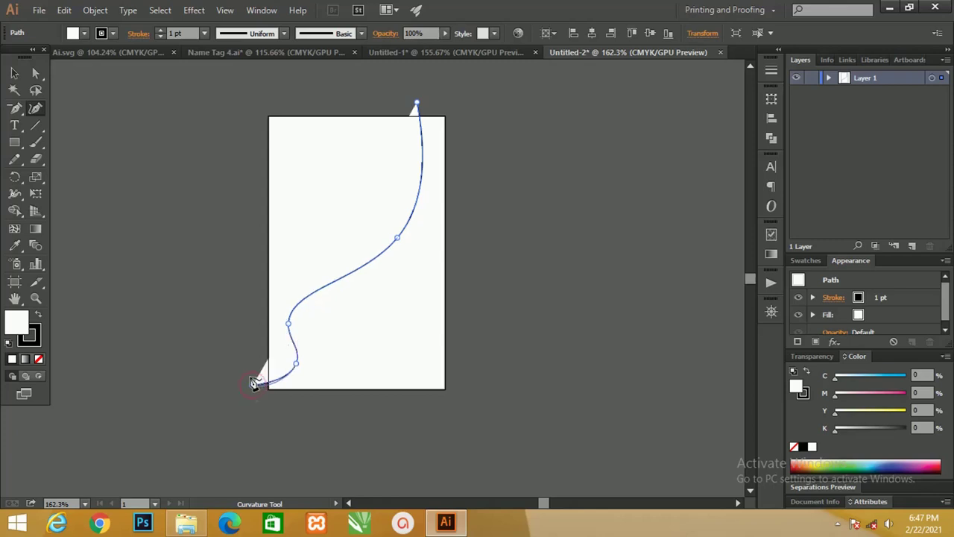
pyautogui.click(39, 360)
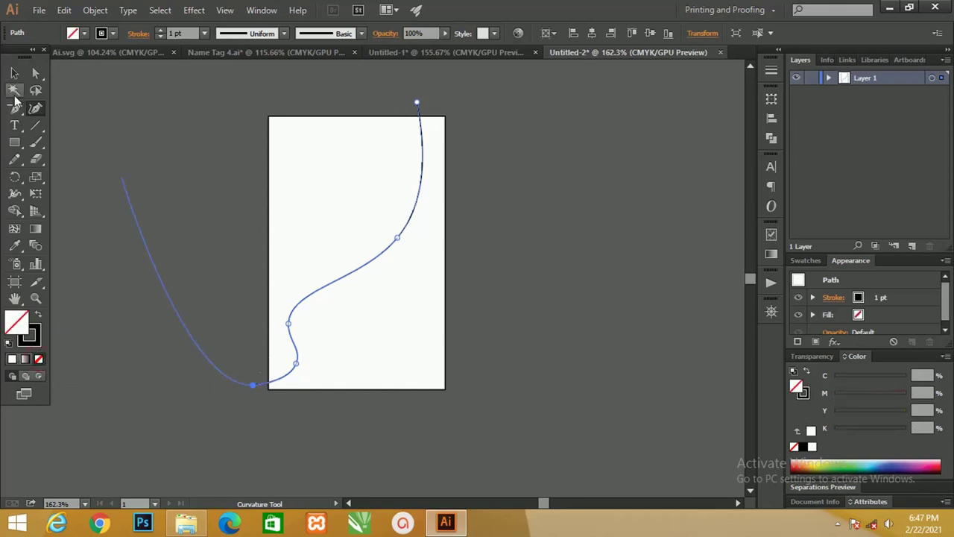
pyautogui.click(15, 73)
pyautogui.click(212, 182)
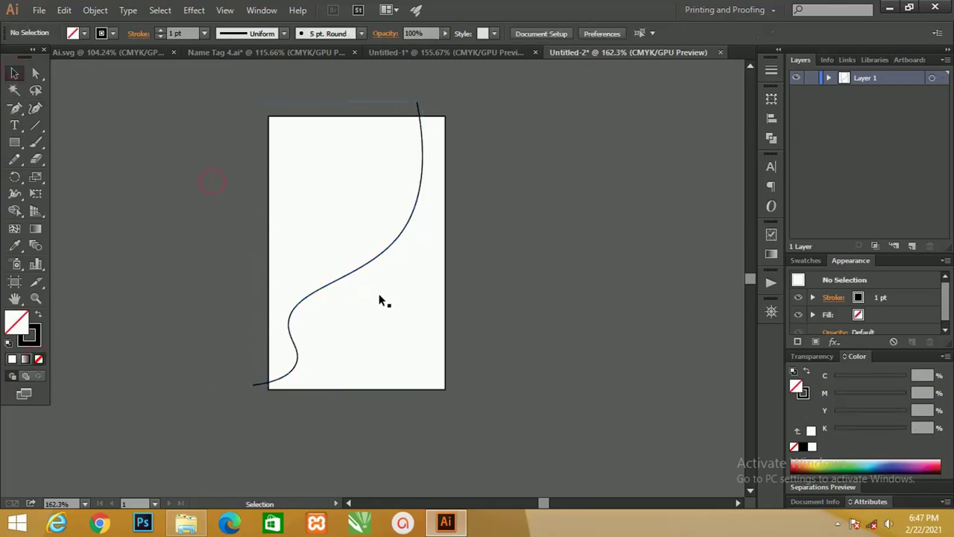
pyautogui.press('z')
pyautogui.moveTo(330, 165); pyautogui.dragTo(343, 179)
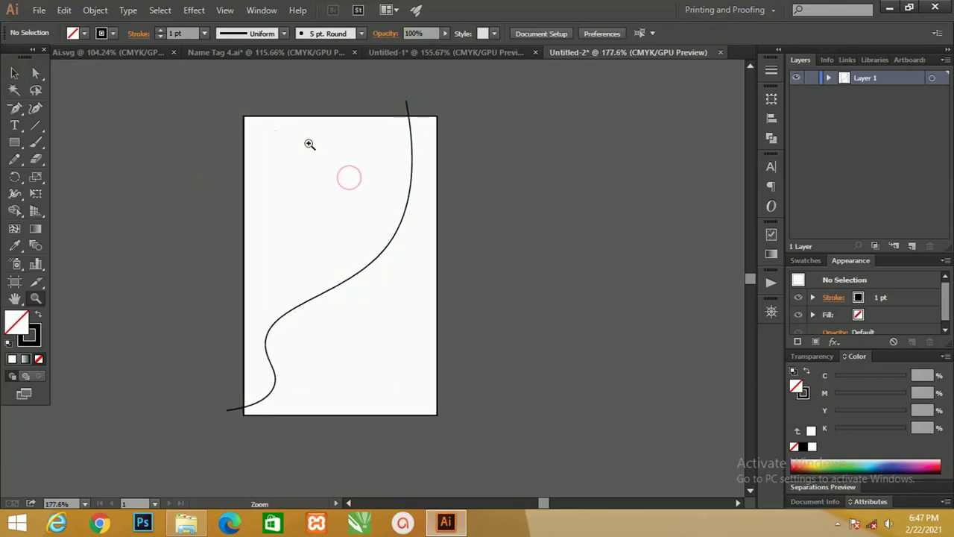
# Reshape the top end and middle section of the S-curve with the Direct Selection tool
pyautogui.click(36, 72)
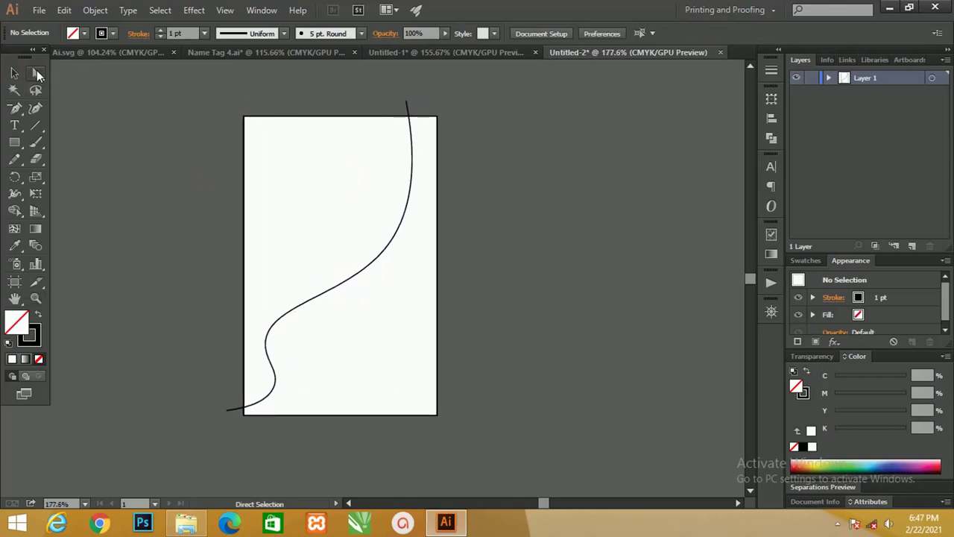
pyautogui.click(410, 123)
pyautogui.click(405, 100)
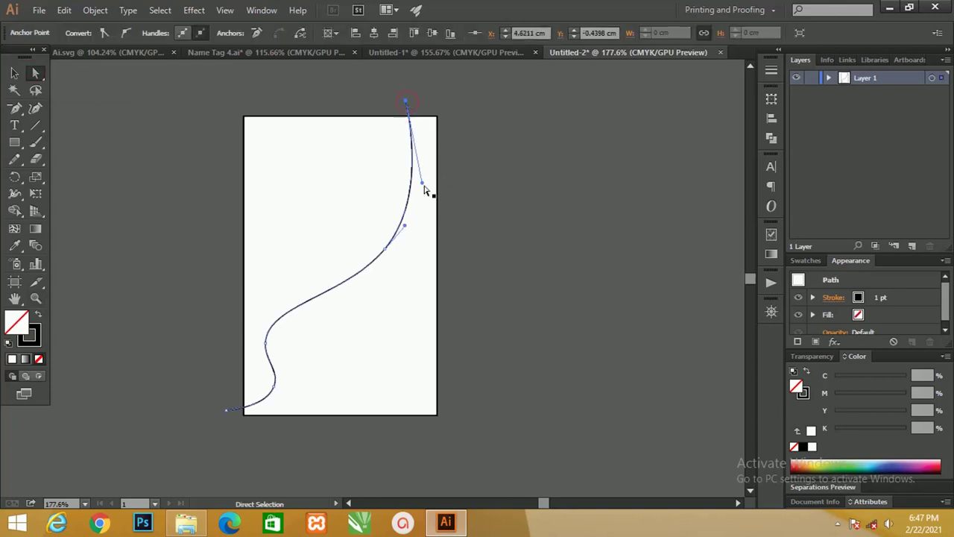
pyautogui.moveTo(422, 182); pyautogui.dragTo(456, 161)
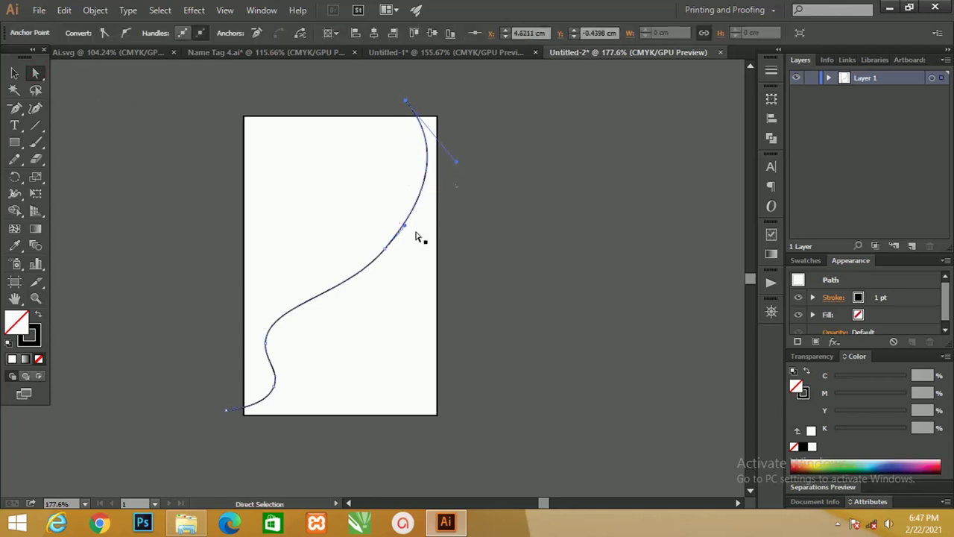
pyautogui.click(386, 250)
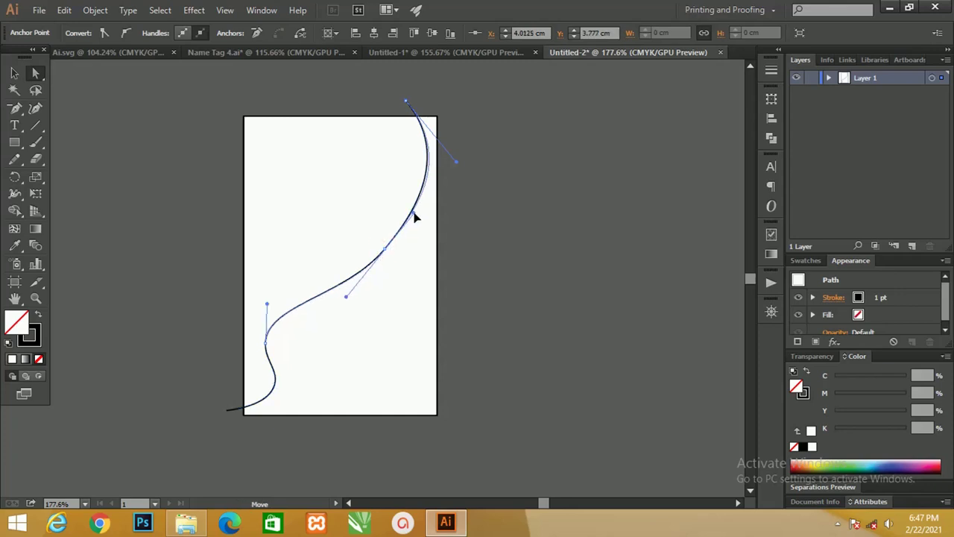
pyautogui.moveTo(409, 221); pyautogui.dragTo(413, 213)
pyautogui.moveTo(228, 409); pyautogui.dragTo(200, 434)
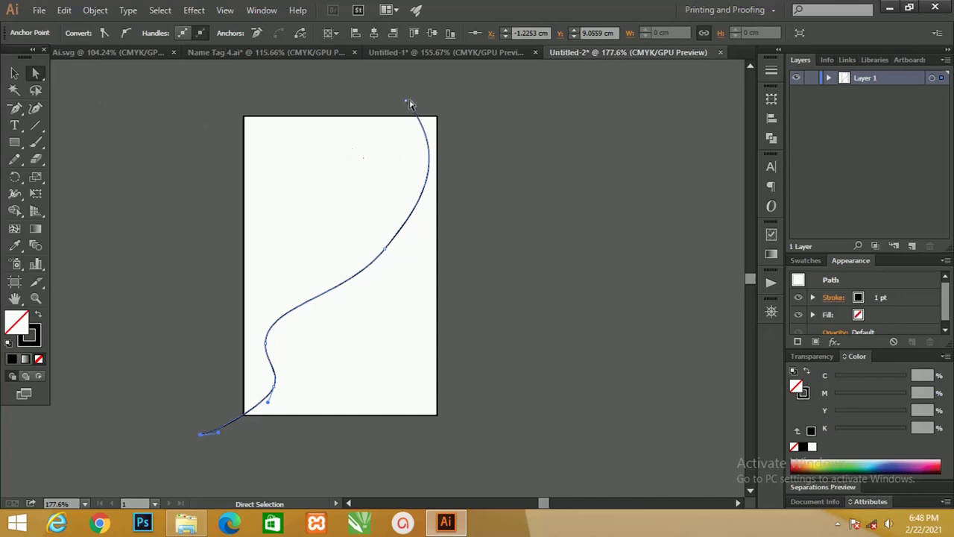
pyautogui.moveTo(407, 101); pyautogui.dragTo(389, 99)
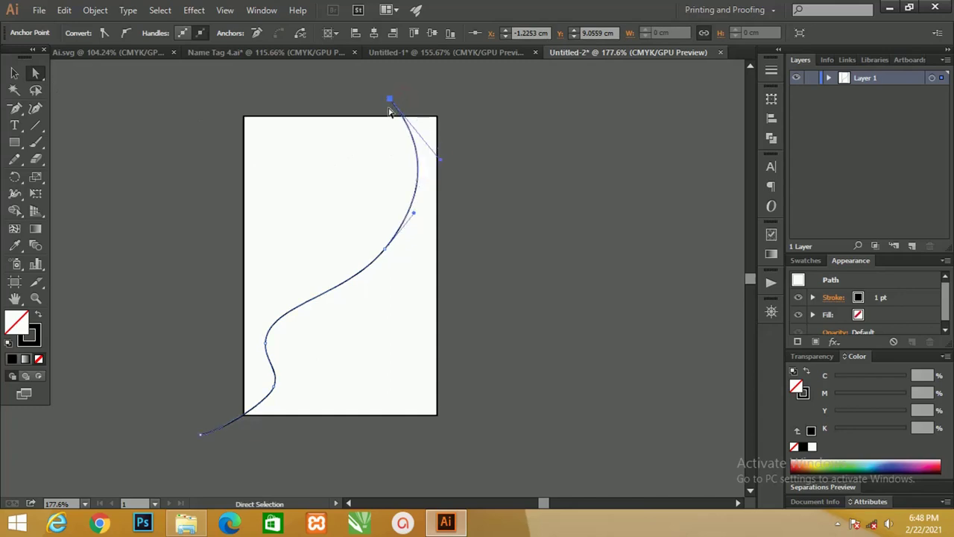
pyautogui.scroll(-1, 379, 217)
pyautogui.moveTo(383, 221); pyautogui.dragTo(375, 219)
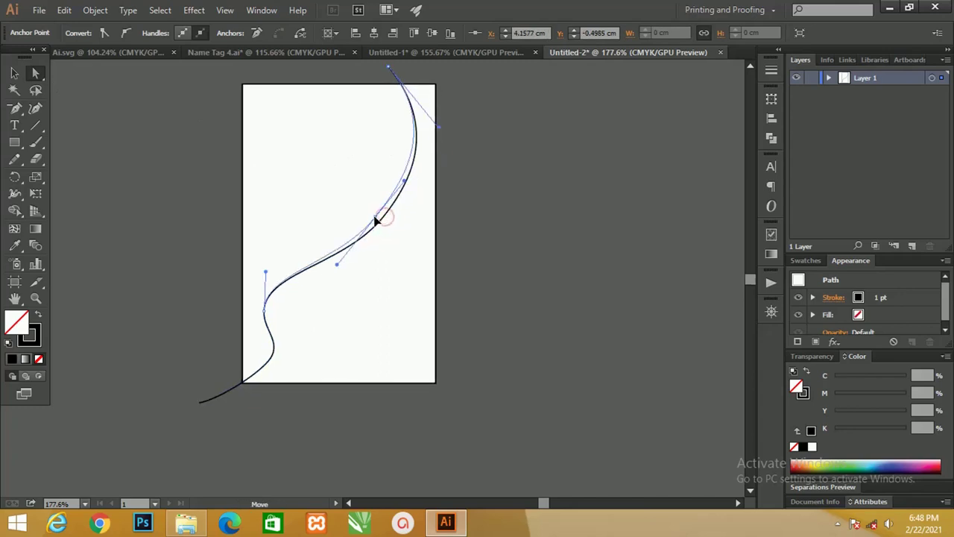
# Smooth the curve's lower bend and raise its tail near the card's bottom-left corner
pyautogui.click(193, 411)
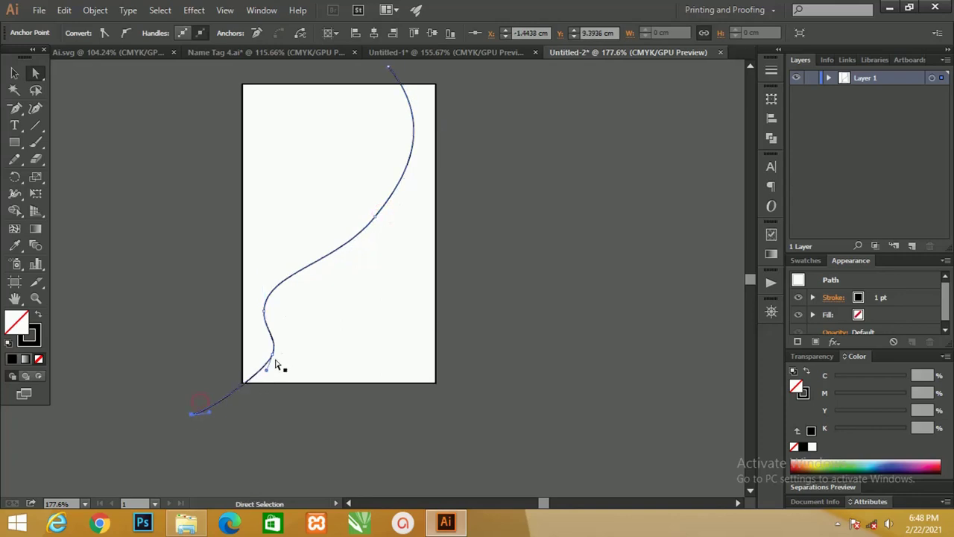
pyautogui.moveTo(272, 357); pyautogui.dragTo(255, 369)
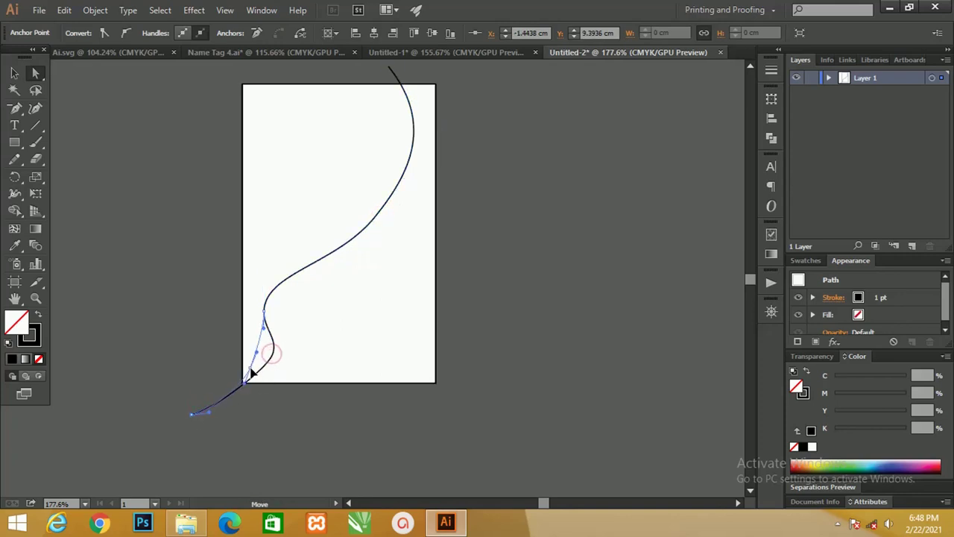
pyautogui.click(276, 324)
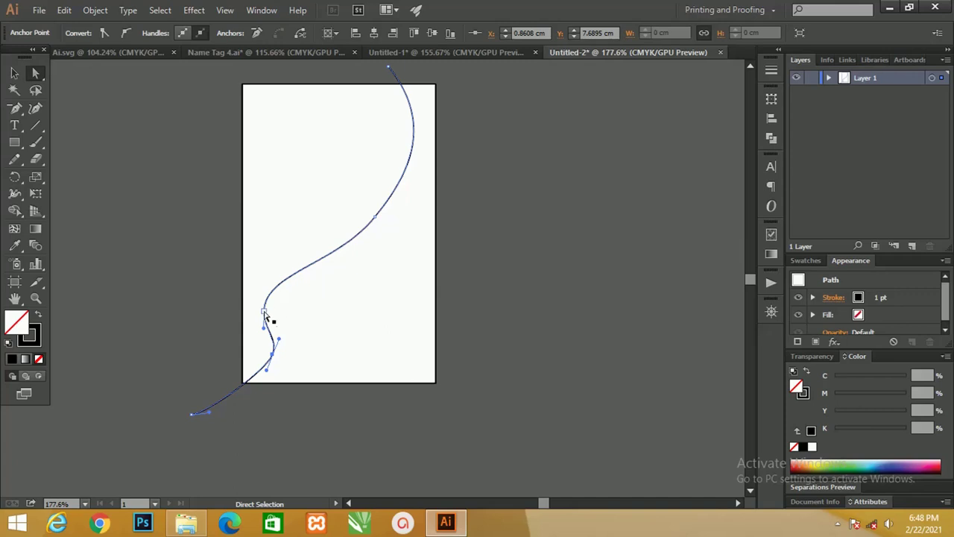
pyautogui.moveTo(266, 309); pyautogui.dragTo(254, 319)
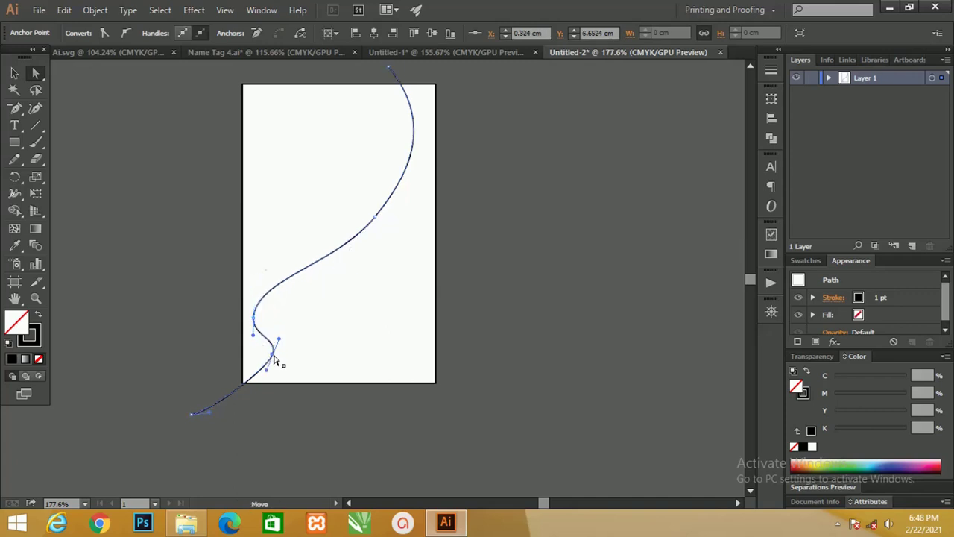
pyautogui.moveTo(276, 363)
pyautogui.mouseDown()
pyautogui.moveTo(263, 348)
pyautogui.moveTo(256, 366)
pyautogui.mouseUp()
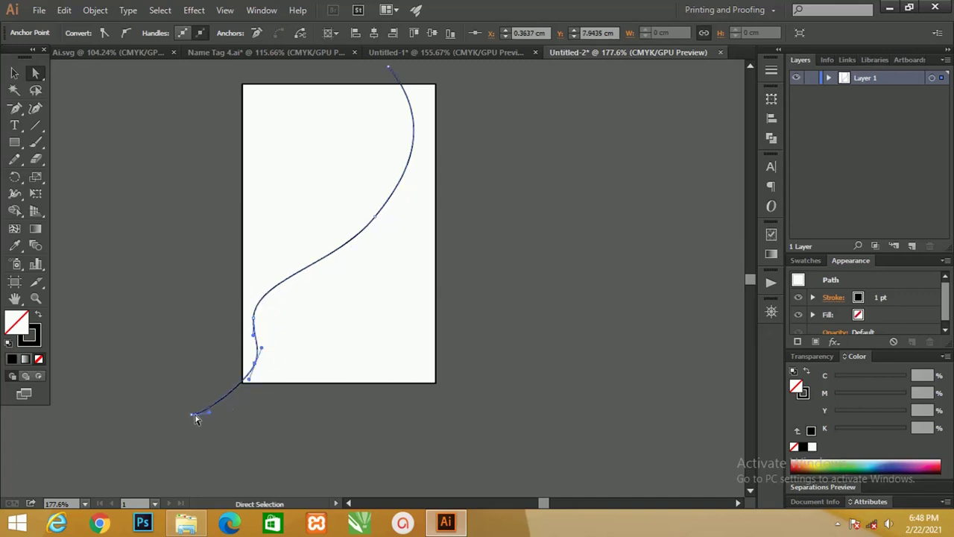
pyautogui.click(195, 409)
pyautogui.moveTo(195, 410)
pyautogui.mouseDown()
pyautogui.moveTo(193, 392)
pyautogui.moveTo(257, 362)
pyautogui.moveTo(249, 372)
pyautogui.mouseUp()
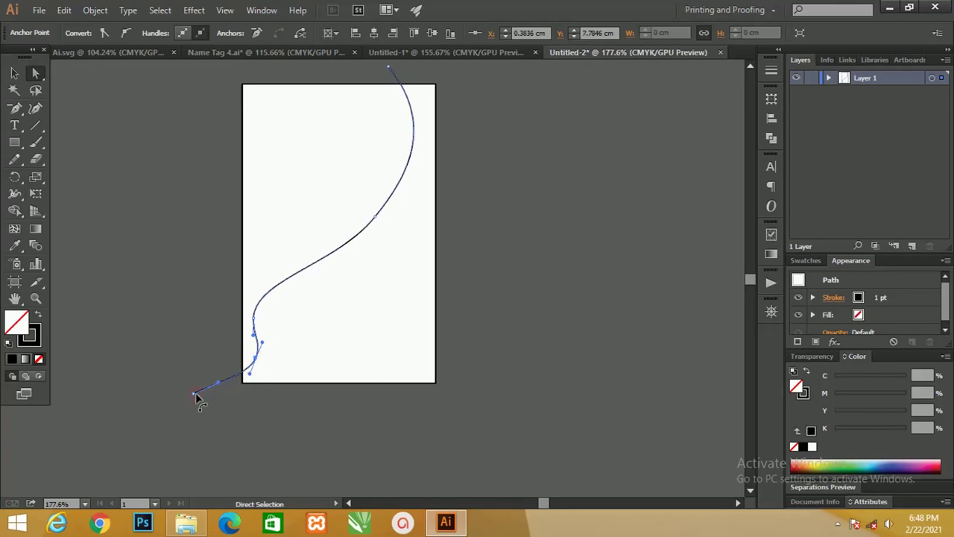
pyautogui.click(221, 389)
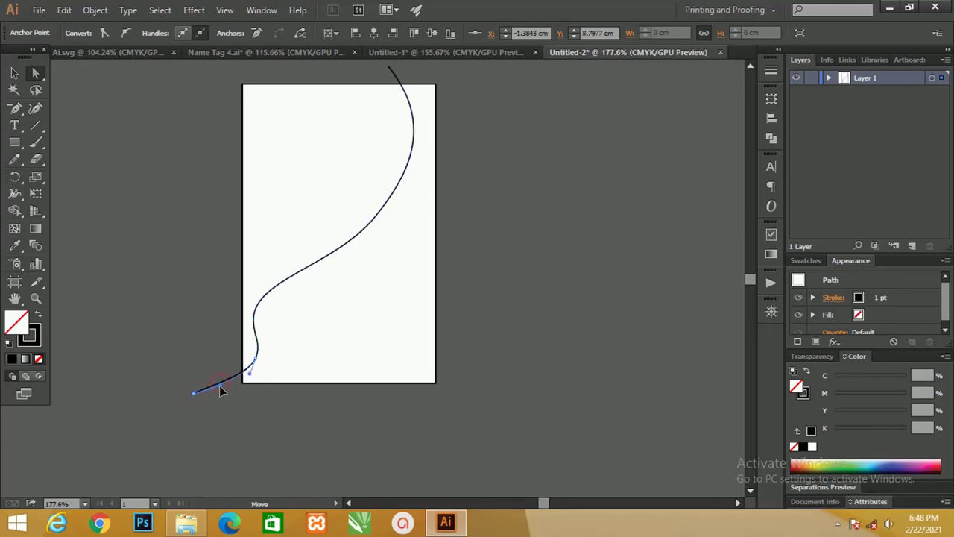
# Browse the shape-combining options, then select the white card rectangle
pyautogui.click(14, 72)
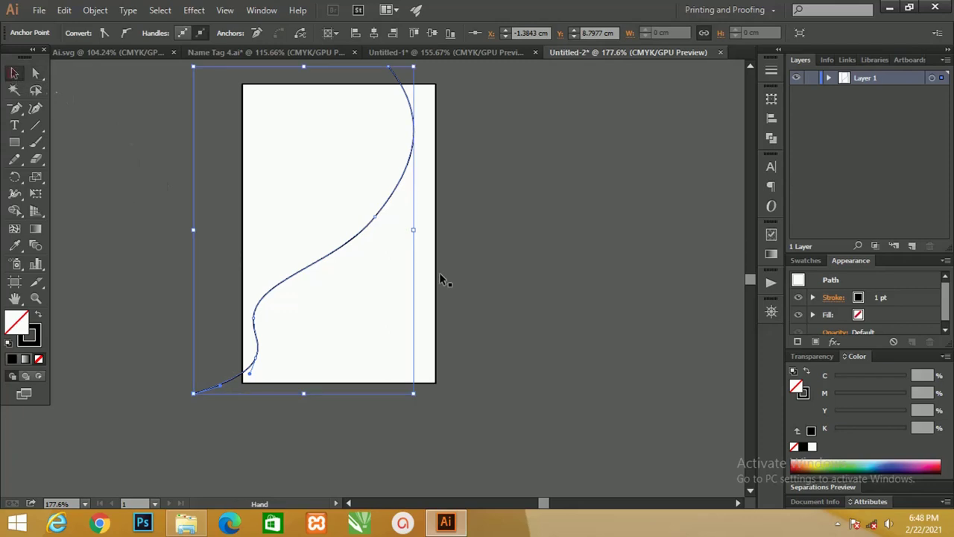
pyautogui.moveTo(531, 230); pyautogui.dragTo(527, 256)
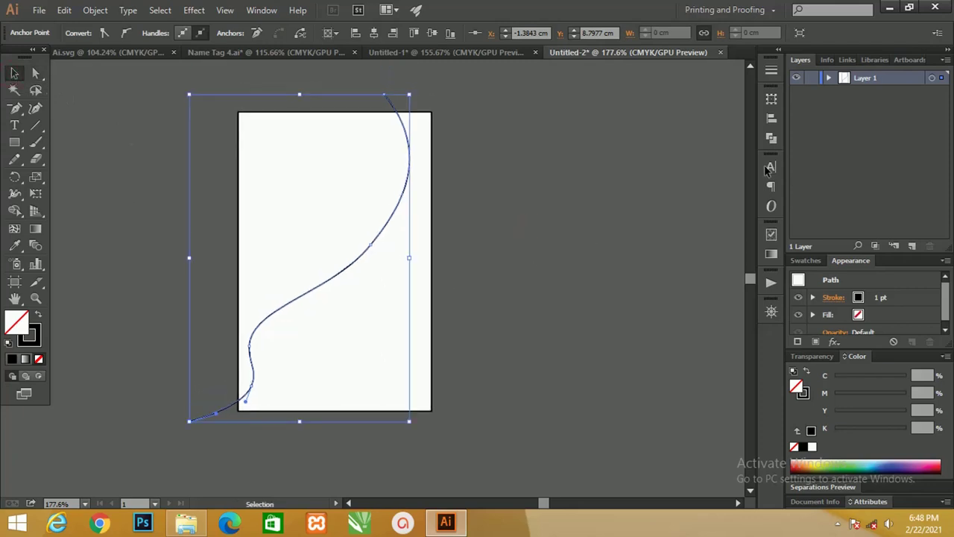
pyautogui.click(771, 138)
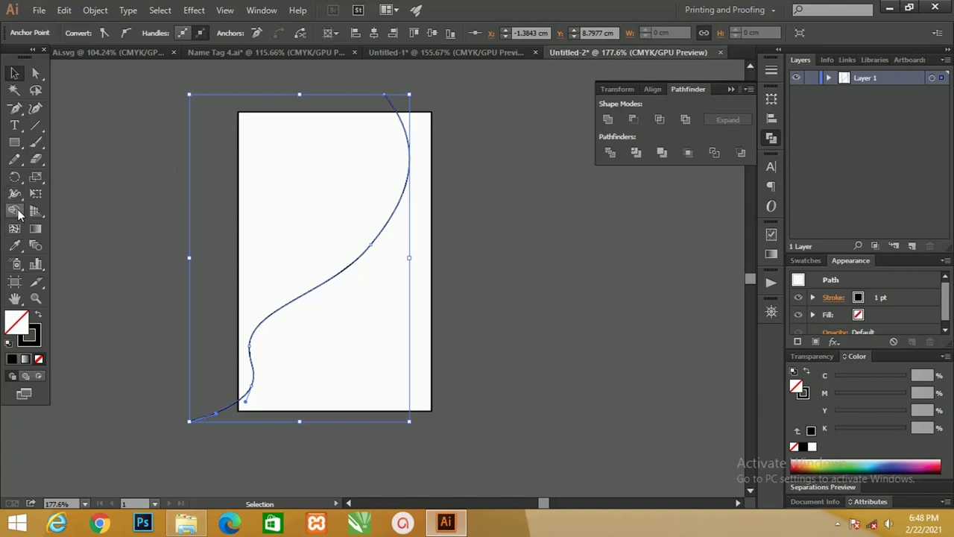
pyautogui.click(19, 213)
pyautogui.click(135, 125)
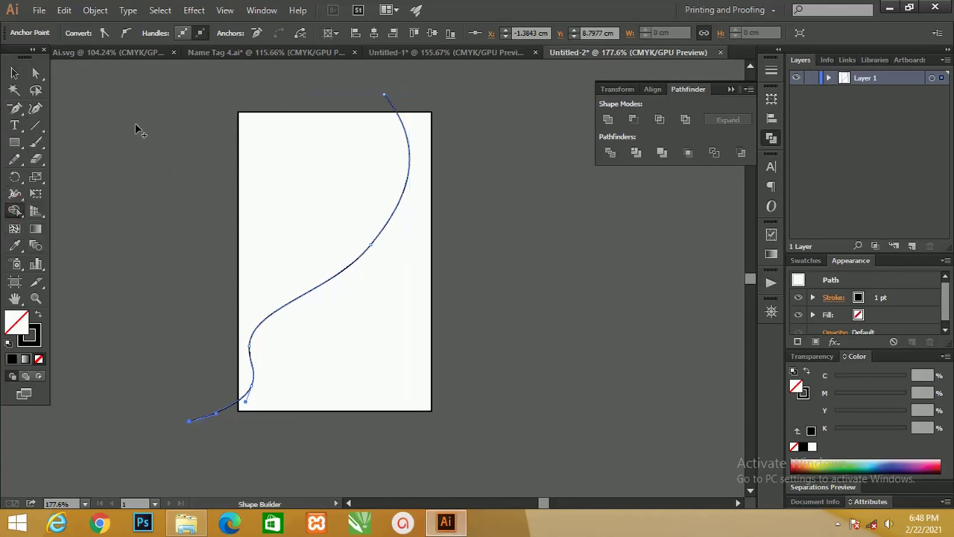
pyautogui.click(13, 72)
pyautogui.click(485, 173)
pyautogui.moveTo(511, 203); pyautogui.dragTo(489, 205)
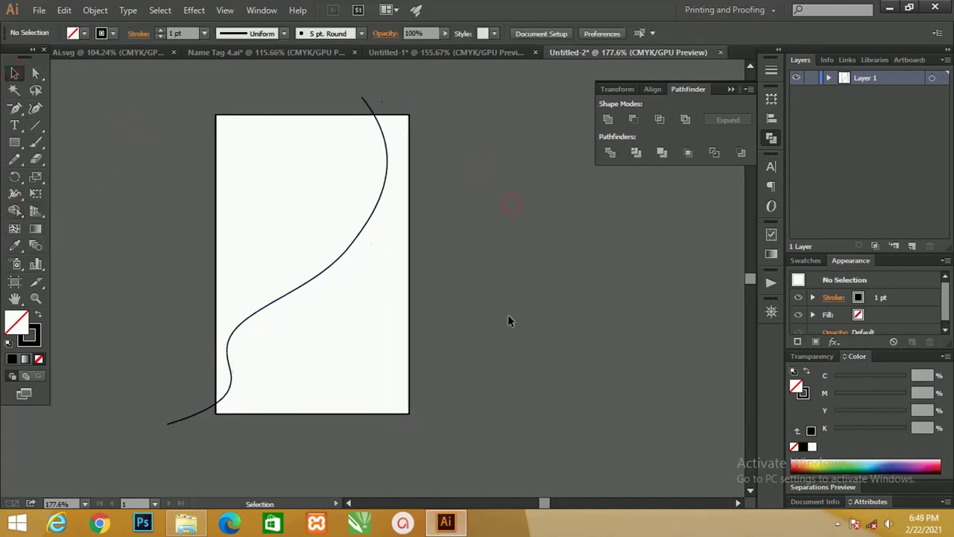
pyautogui.click(396, 314)
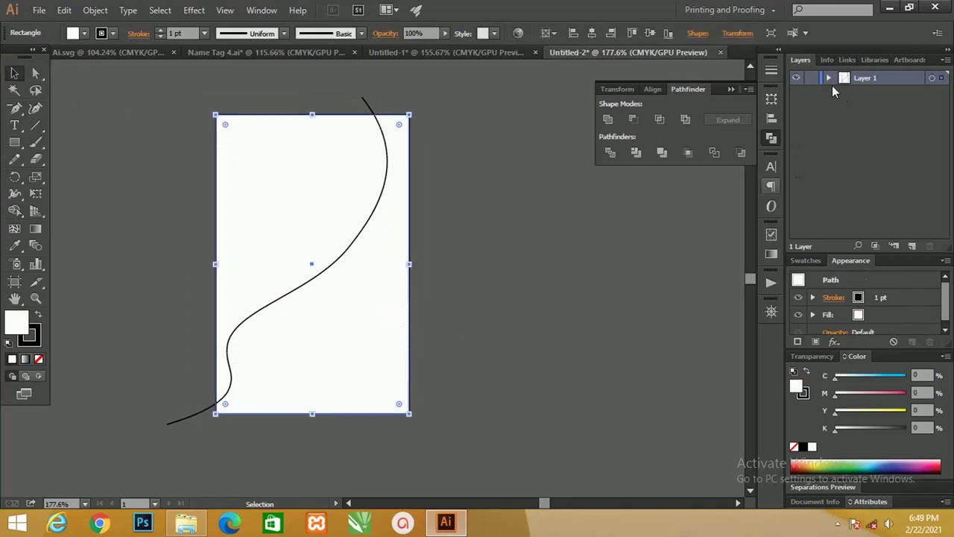
# Duplicate the card rectangle in Layer 1 via the Layers panel, then select all and deselect
pyautogui.click(828, 78)
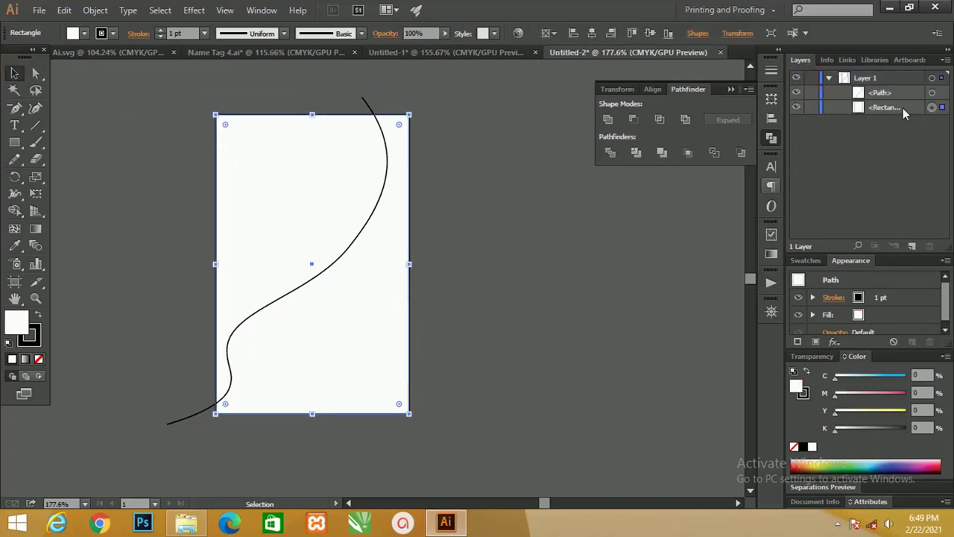
pyautogui.moveTo(902, 108); pyautogui.dragTo(912, 246)
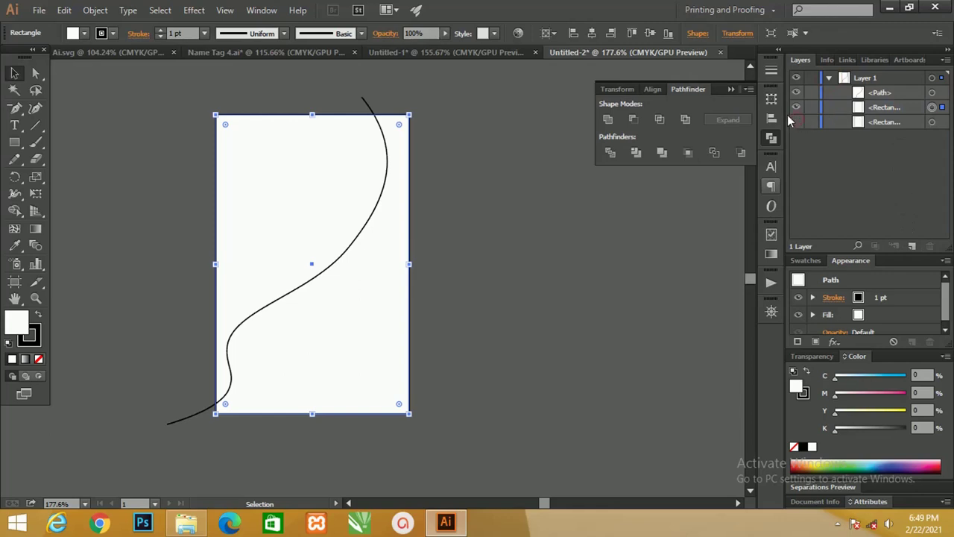
pyautogui.moveTo(445, 149); pyautogui.dragTo(468, 157)
pyautogui.hotkey('ctrl', 'a')
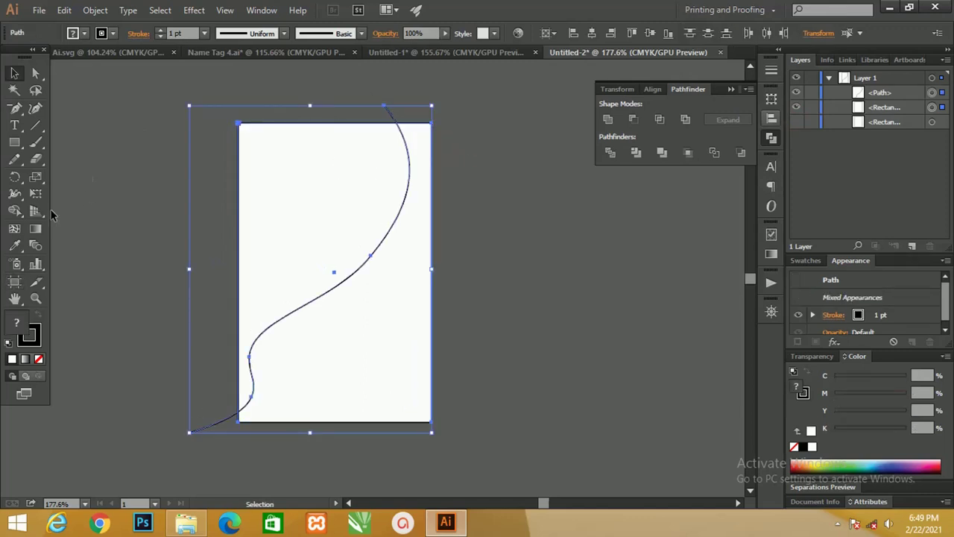
pyautogui.click(90, 183)
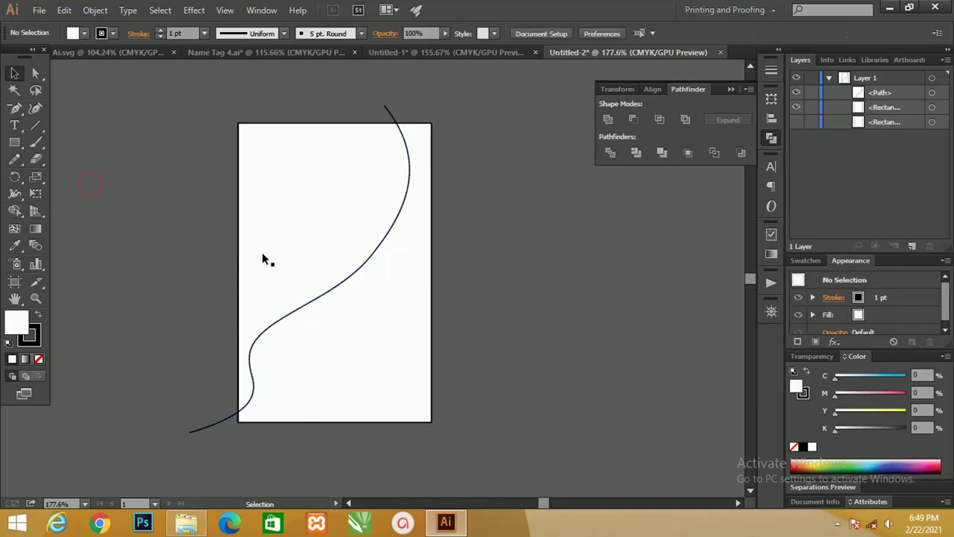
# Select the S-curve and paste a copy in front with Ctrl+C, Ctrl+F
pyautogui.moveTo(319, 198); pyautogui.dragTo(330, 208)
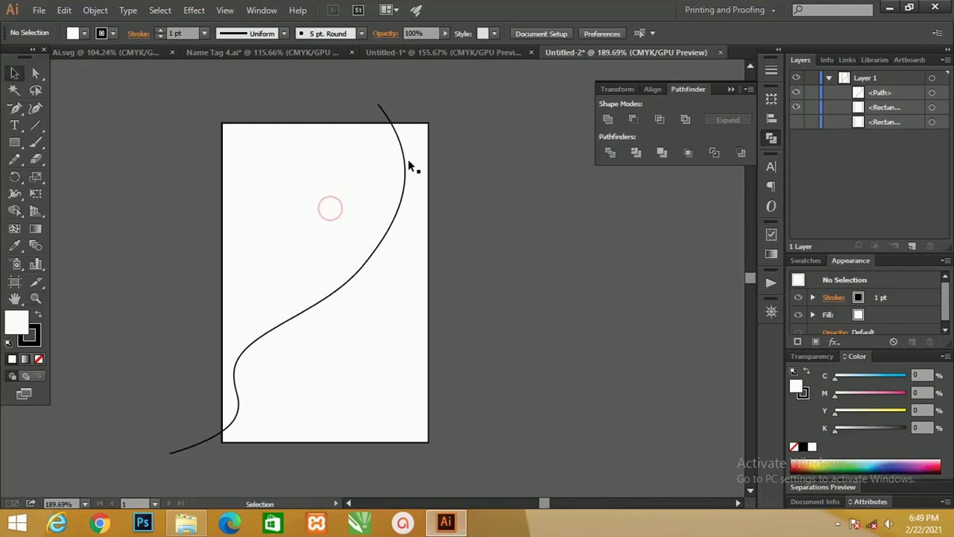
pyautogui.click(381, 114)
pyautogui.click(381, 114)
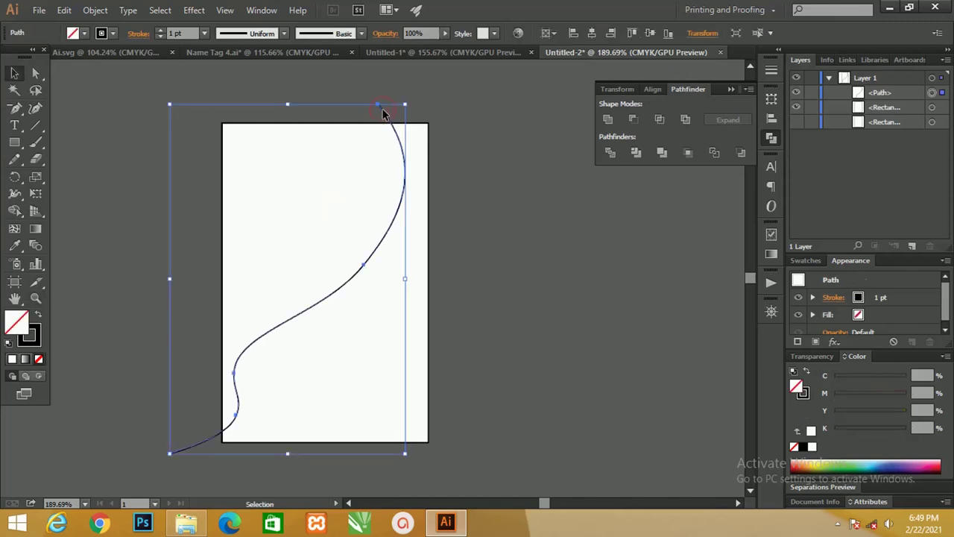
pyautogui.press('a')
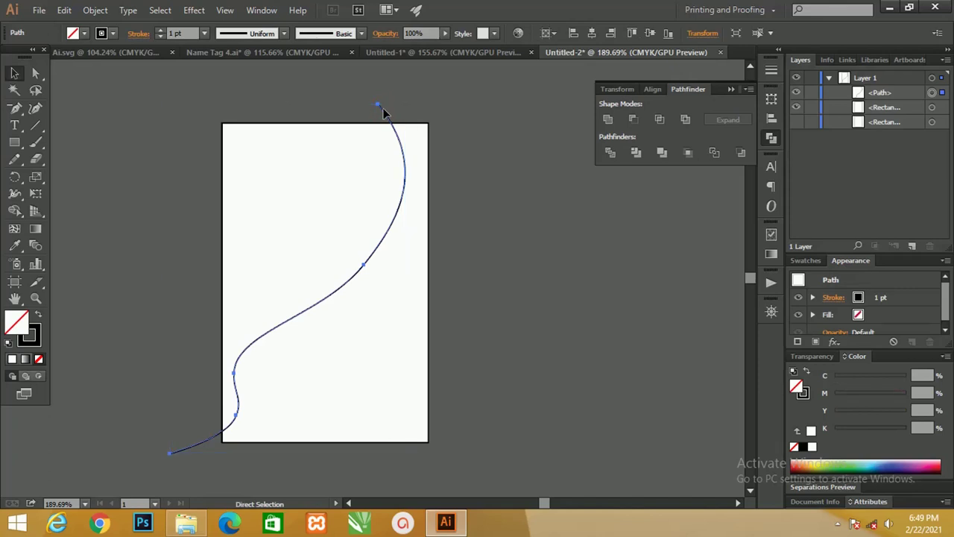
pyautogui.hotkey('ctrl', 'c')
pyautogui.hotkey('ctrl', 'f')
pyautogui.press('v')
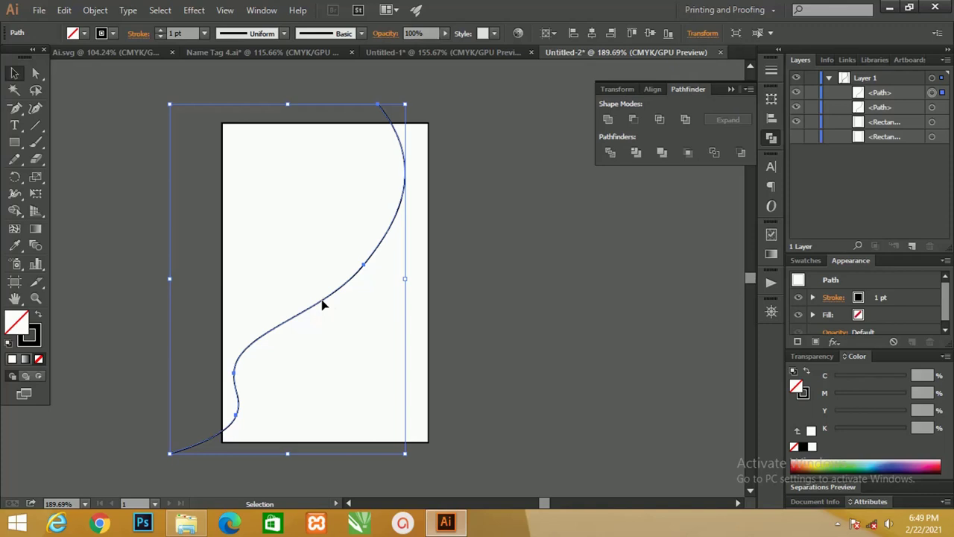
pyautogui.press('r')
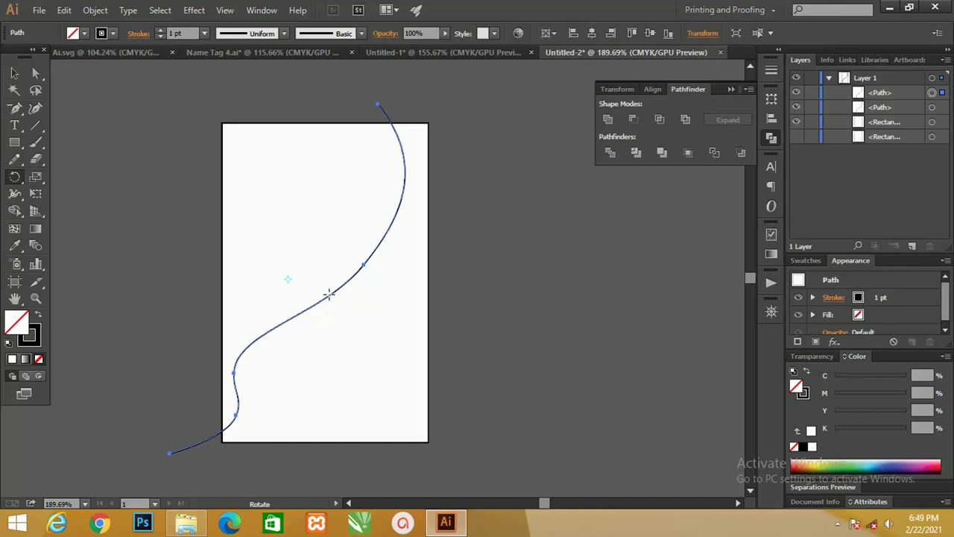
# Rotate the pasted curve slightly and Alt-rotate another copy, fanning three curves across the card
pyautogui.keyDown('alt'); pyautogui.click(329, 296); pyautogui.keyUp('alt')
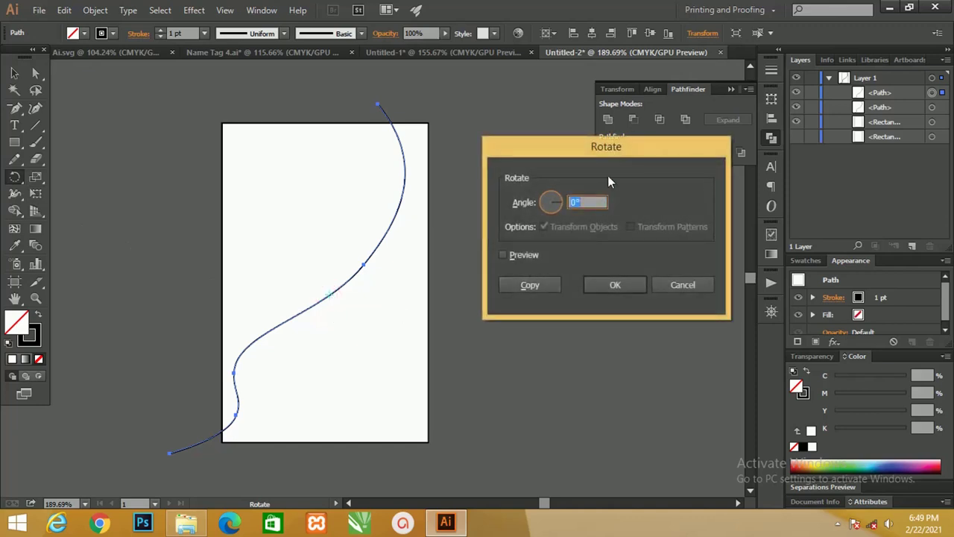
pyautogui.moveTo(641, 146); pyautogui.dragTo(600, 147)
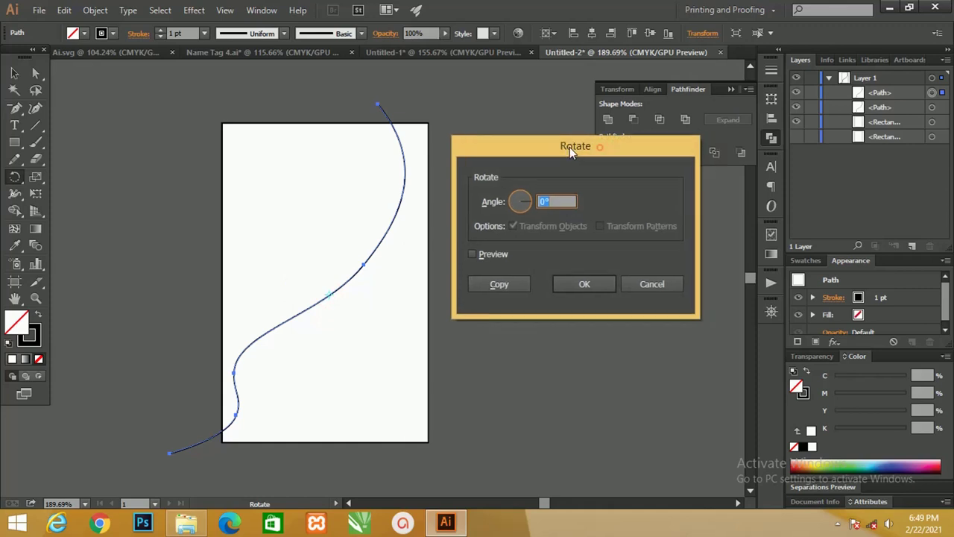
pyautogui.click(635, 285)
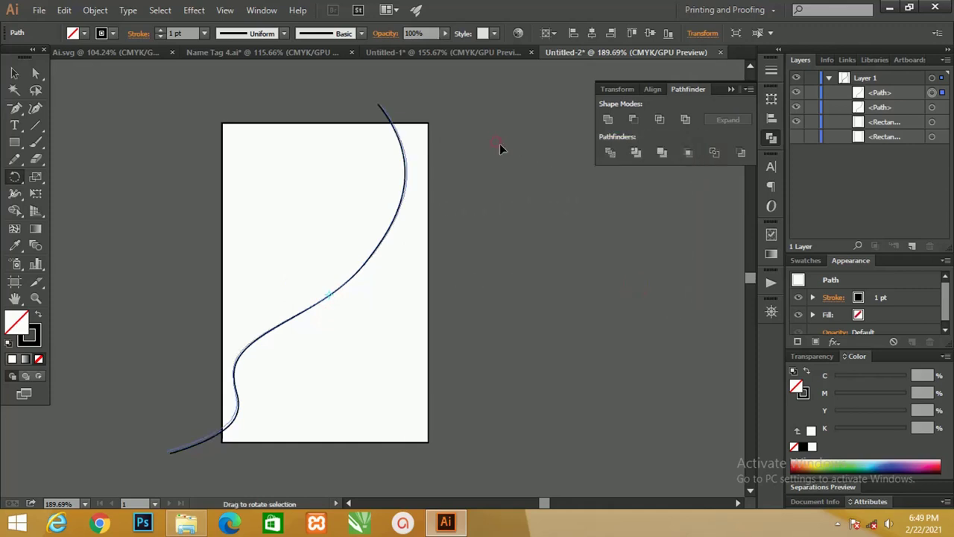
pyautogui.moveTo(500, 143); pyautogui.dragTo(497, 159)
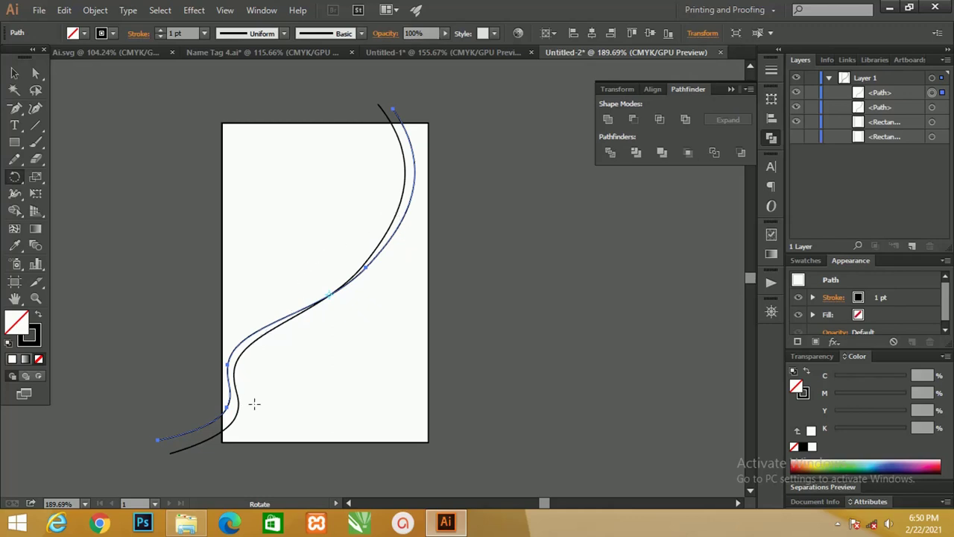
pyautogui.moveTo(387, 230); pyautogui.dragTo(373, 234)
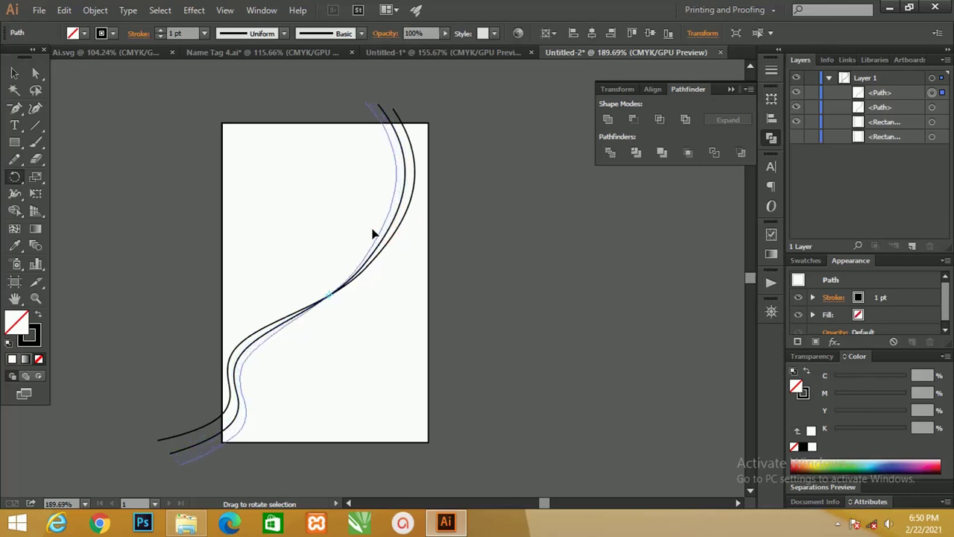
pyautogui.press('alt')
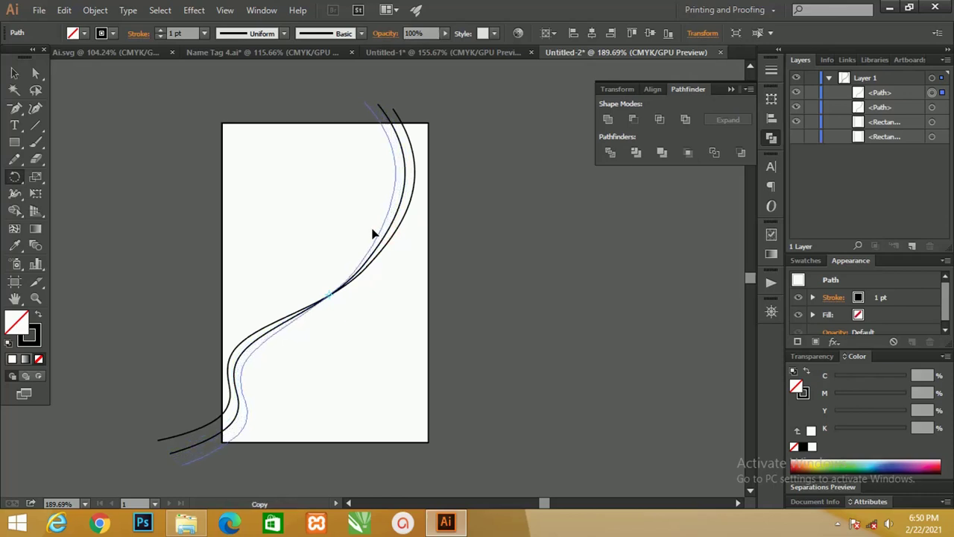
pyautogui.moveTo(373, 234); pyautogui.dragTo(375, 235)
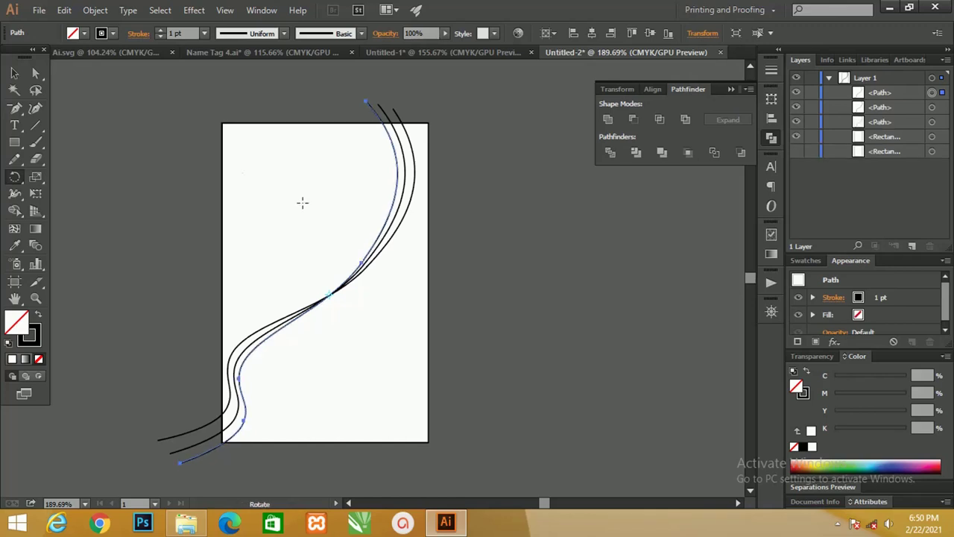
pyautogui.click(14, 72)
# Select the curves and card, then Shape Builder the left region into one shape filled E5E5E5
pyautogui.click(139, 122)
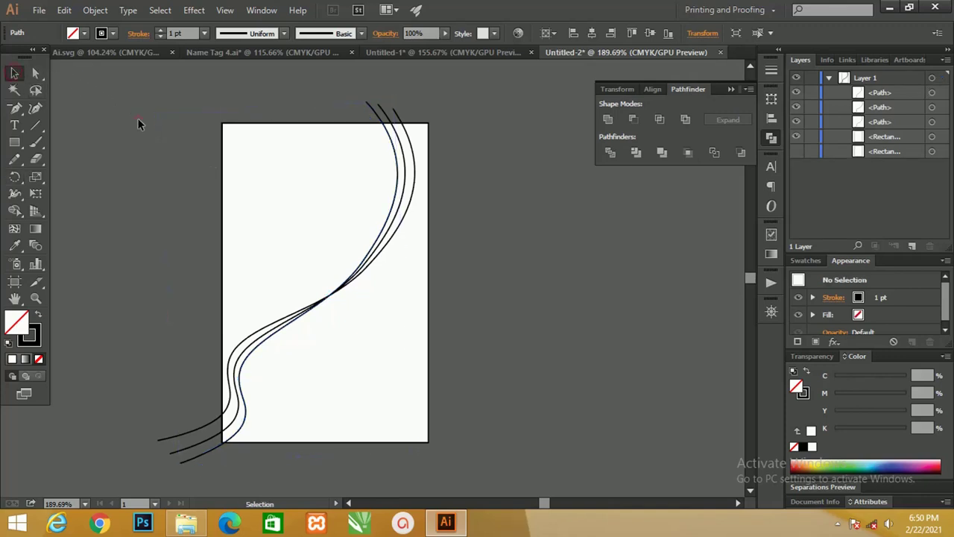
pyautogui.moveTo(126, 117)
pyautogui.mouseDown()
pyautogui.moveTo(324, 255)
pyautogui.moveTo(466, 404)
pyautogui.mouseUp()
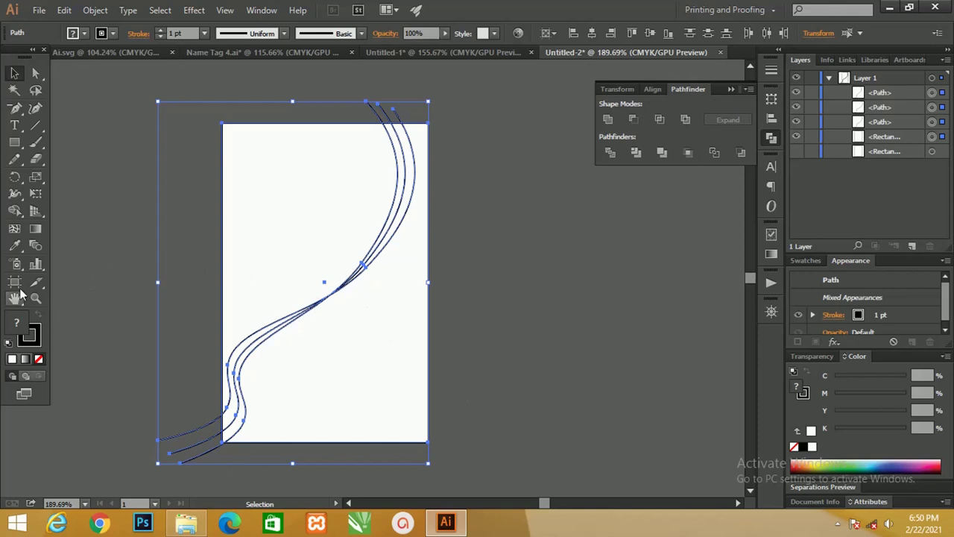
pyautogui.click(15, 211)
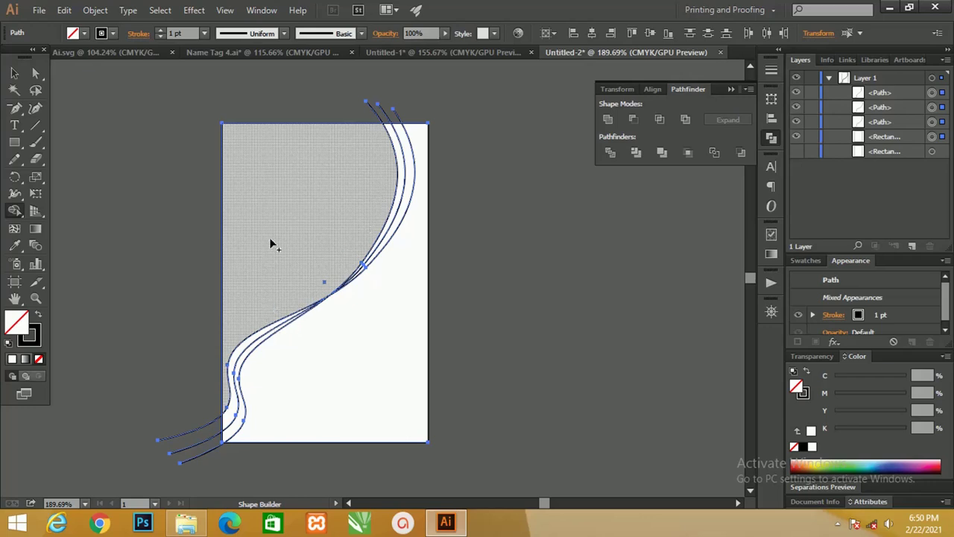
pyautogui.moveTo(250, 237); pyautogui.dragTo(237, 358)
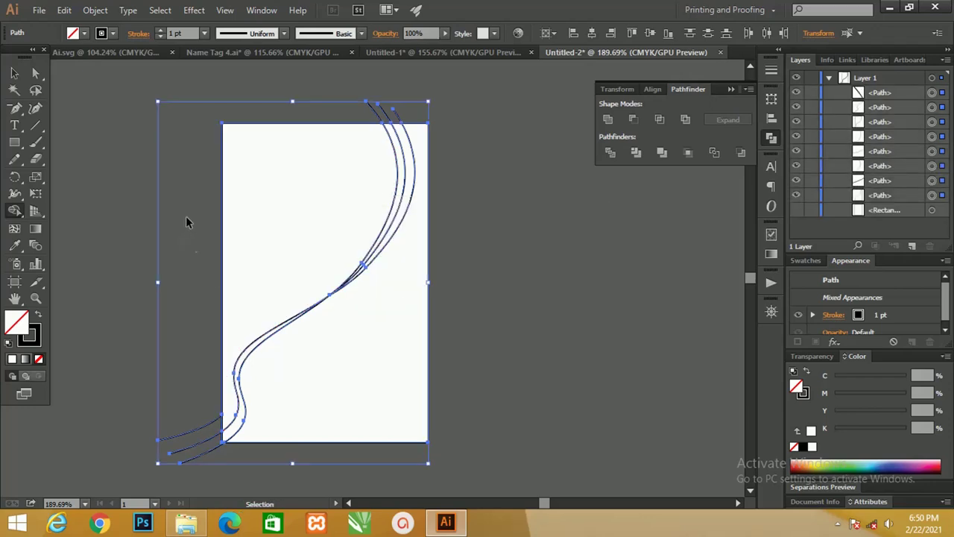
pyautogui.doubleClick(22, 323)
pyautogui.moveTo(609, 151)
pyautogui.mouseDown()
pyautogui.moveTo(581, 166)
pyautogui.moveTo(596, 141)
pyautogui.mouseUp()
pyautogui.click(927, 133)
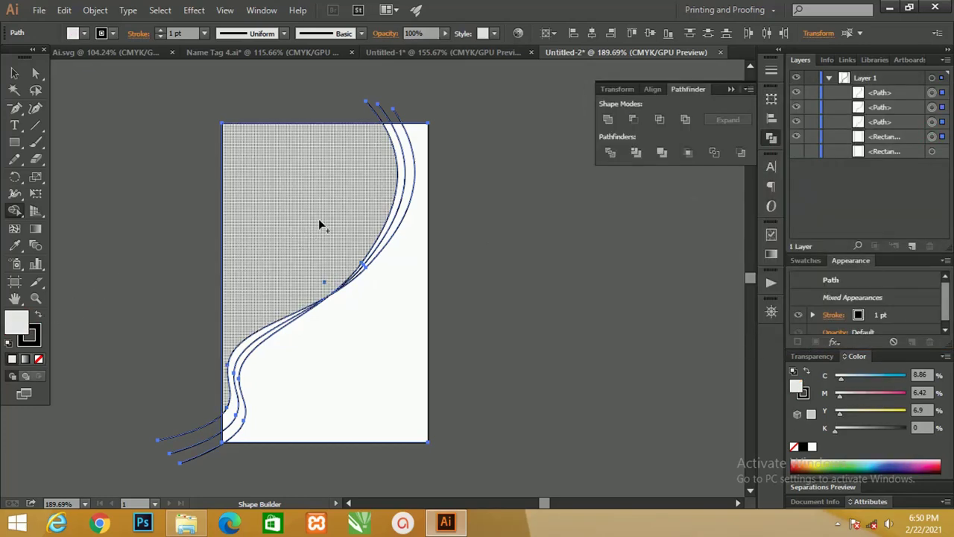
pyautogui.moveTo(240, 266); pyautogui.dragTo(249, 345)
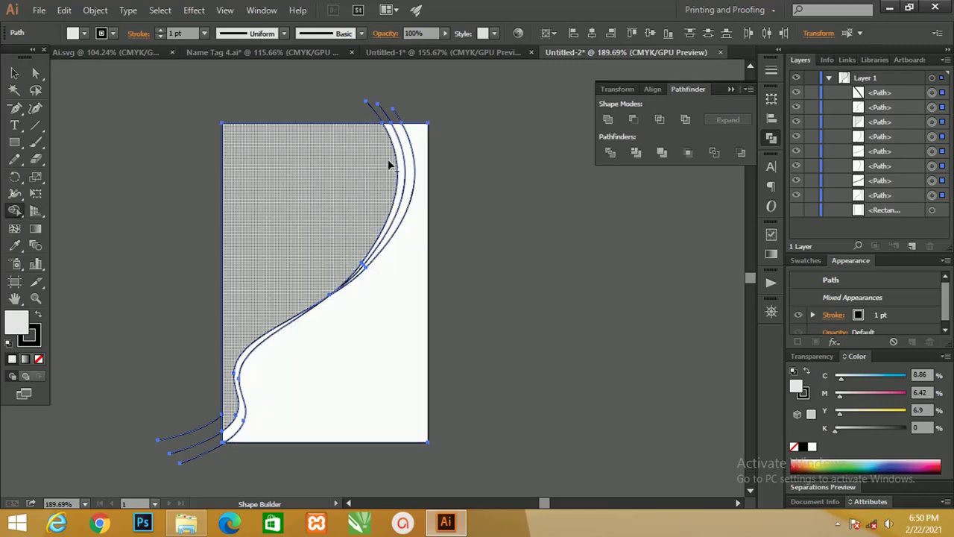
pyautogui.moveTo(372, 178); pyautogui.dragTo(403, 177)
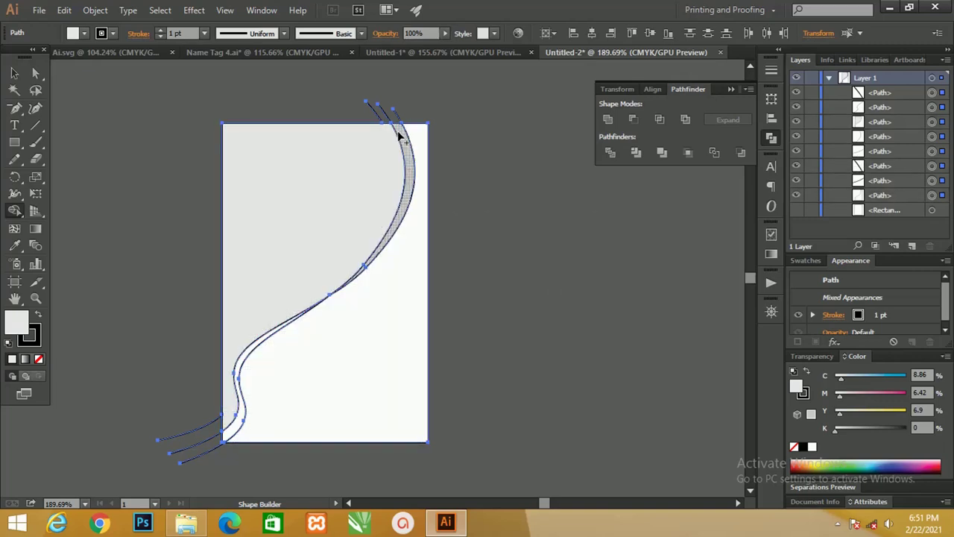
# Fill the band between the curves with 9B9B9B using Shape Builder, keep the lower-right white, then deselect
pyautogui.doubleClick(23, 328)
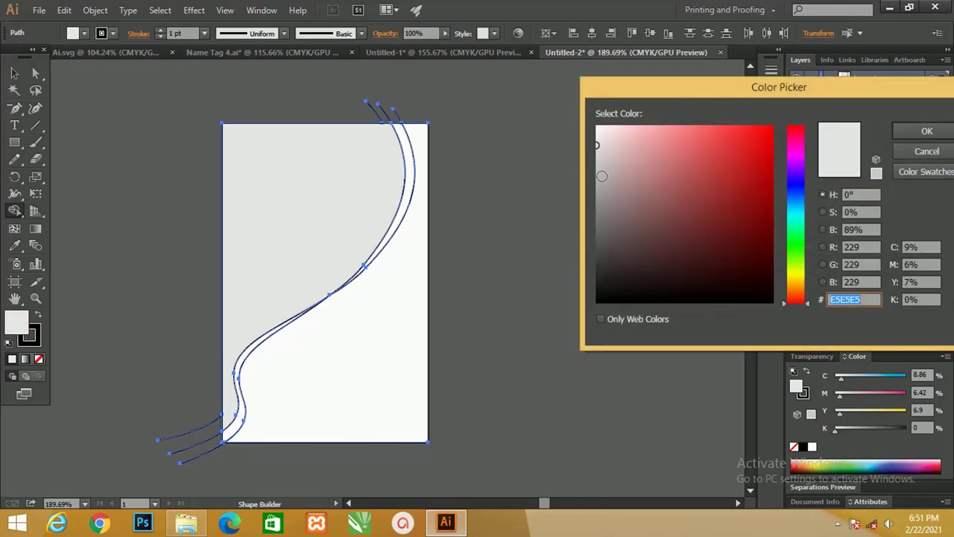
pyautogui.moveTo(600, 170); pyautogui.dragTo(583, 193)
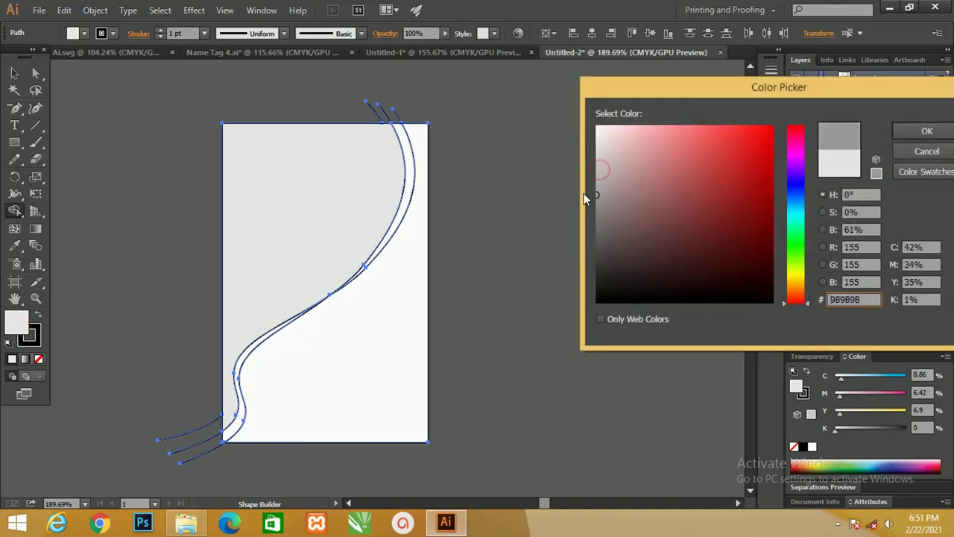
pyautogui.click(909, 129)
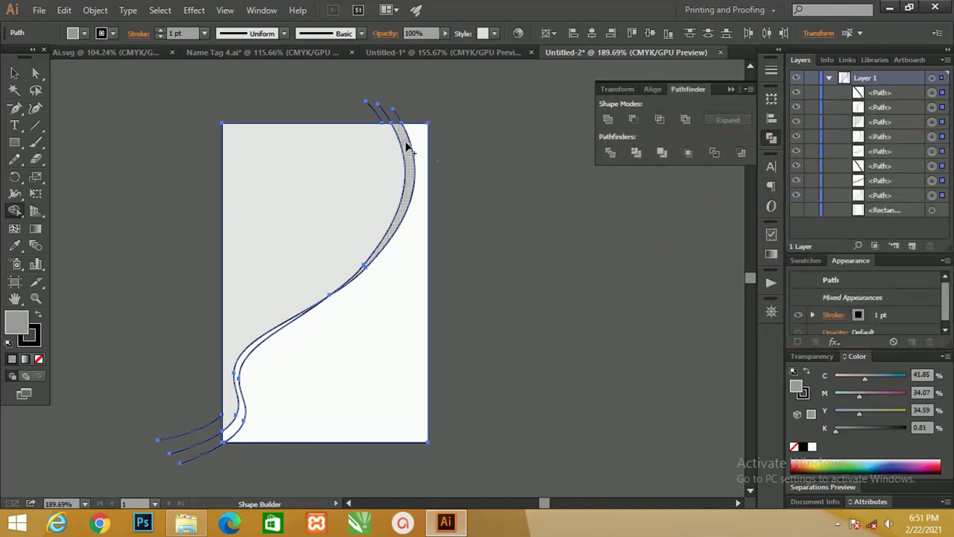
pyautogui.click(406, 147)
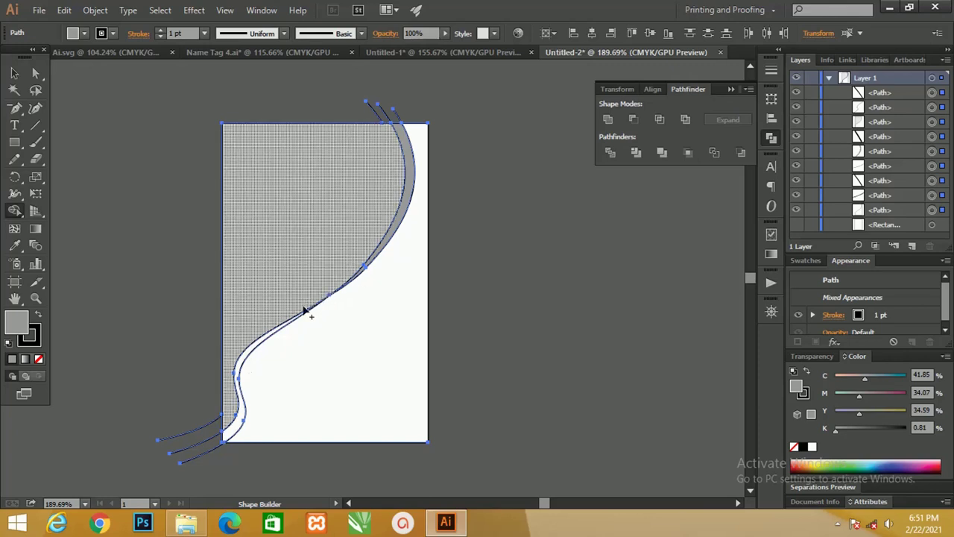
pyautogui.keyDown('alt'); pyautogui.click(247, 355); pyautogui.keyUp('alt')
pyautogui.click(240, 365)
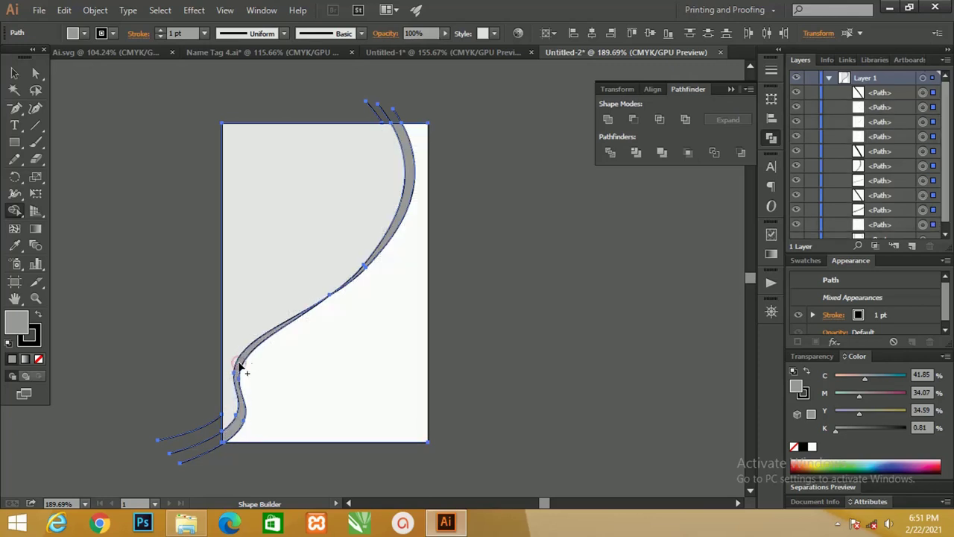
pyautogui.click(15, 73)
pyautogui.click(123, 102)
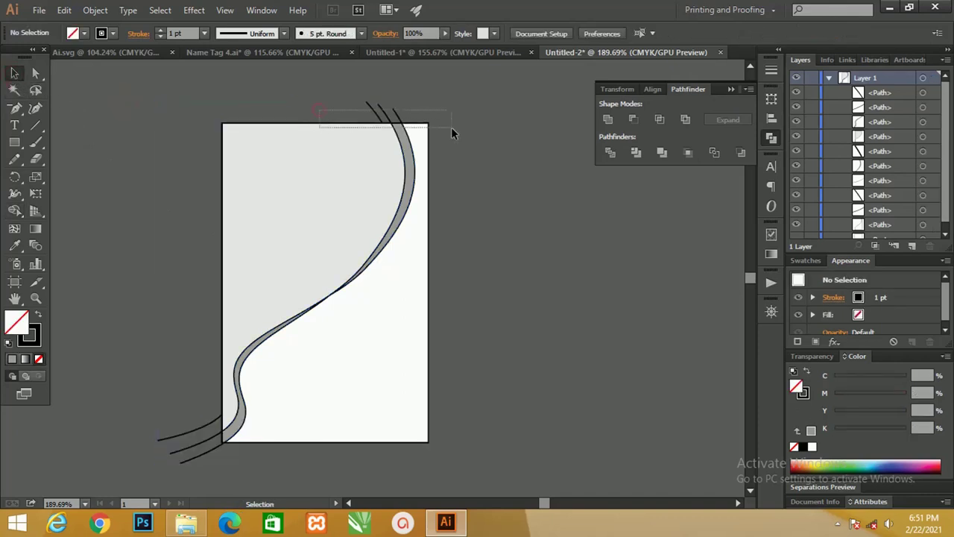
# Delete the stray curve tips above the card and off its bottom-left corner
pyautogui.moveTo(451, 128); pyautogui.dragTo(456, 113)
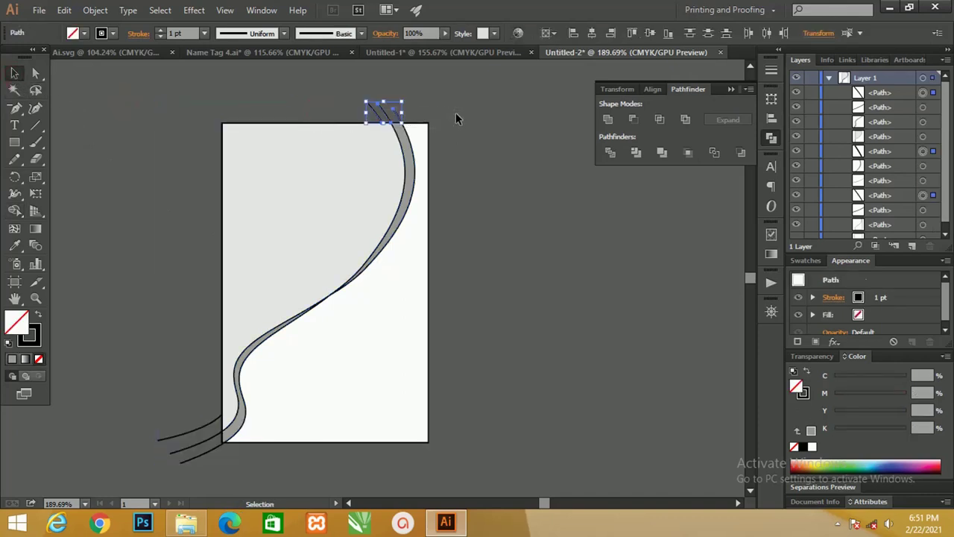
pyautogui.press('Delete')
pyautogui.moveTo(420, 210); pyautogui.dragTo(446, 186)
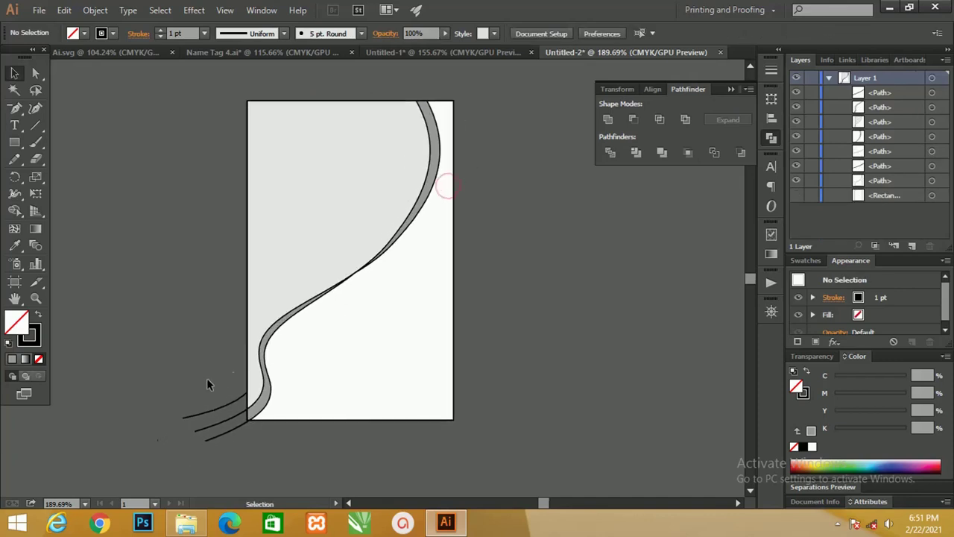
pyautogui.moveTo(219, 459); pyautogui.dragTo(221, 460)
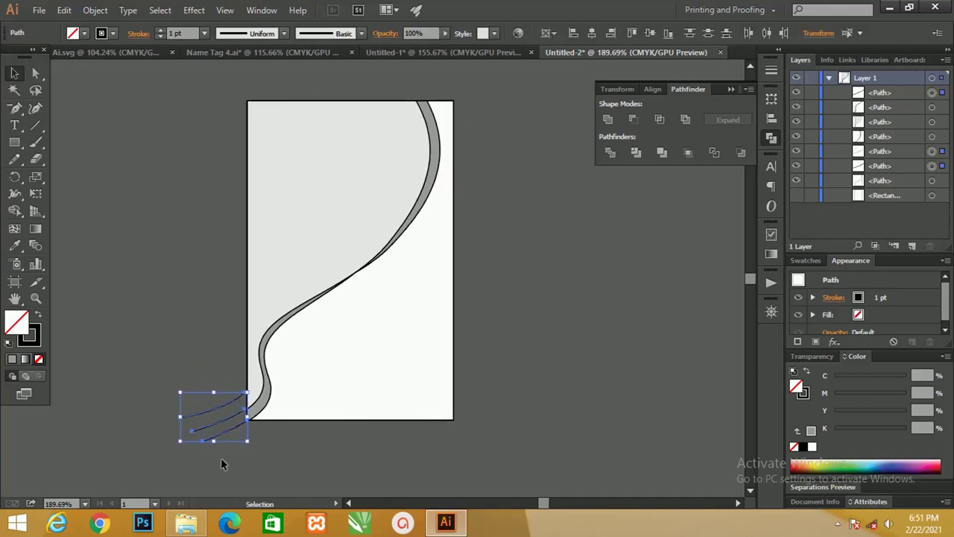
pyautogui.hotkey('ctrl', '-')
pyautogui.moveTo(214, 408); pyautogui.dragTo(185, 392)
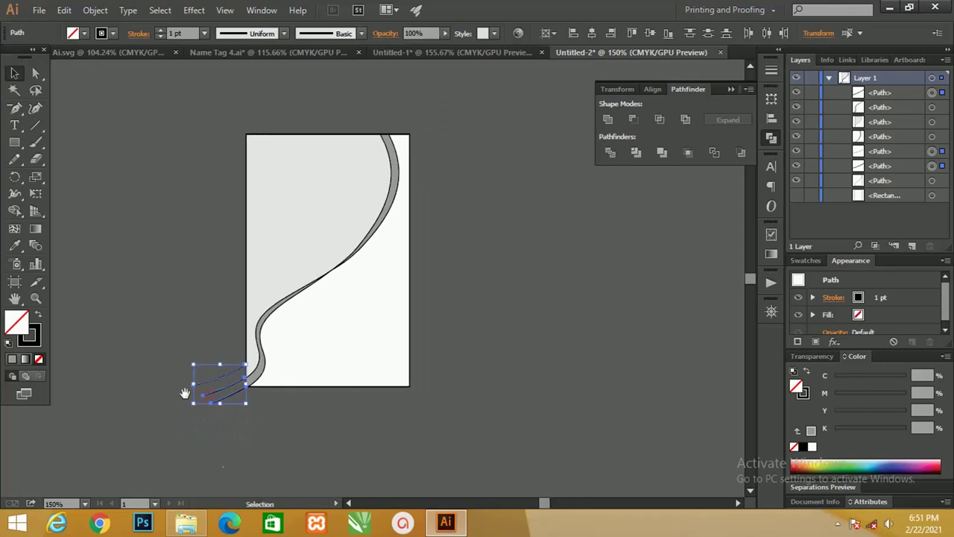
pyautogui.press('Delete')
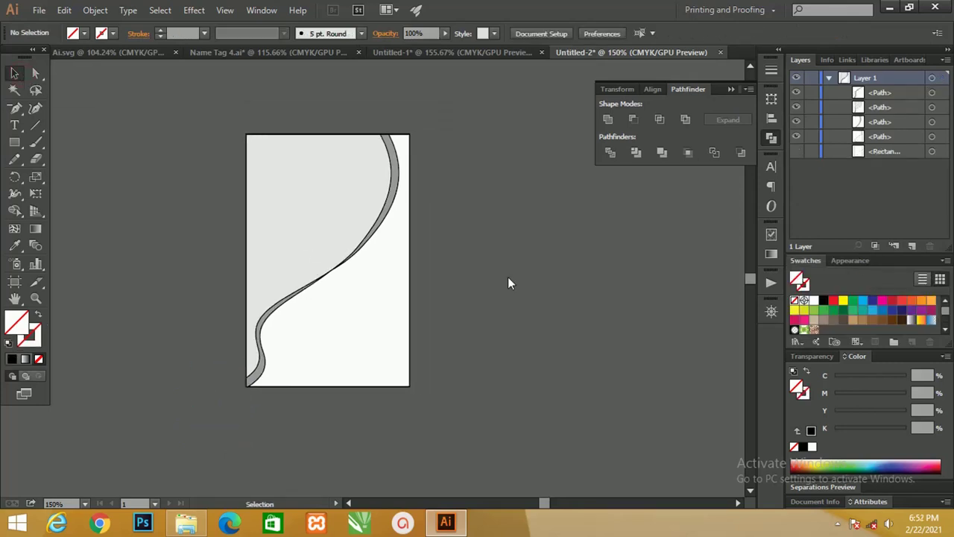
# Zoom in on the card to 230.53% and select the large left grey shape
pyautogui.press('z')
pyautogui.moveTo(318, 162); pyautogui.dragTo(405, 221)
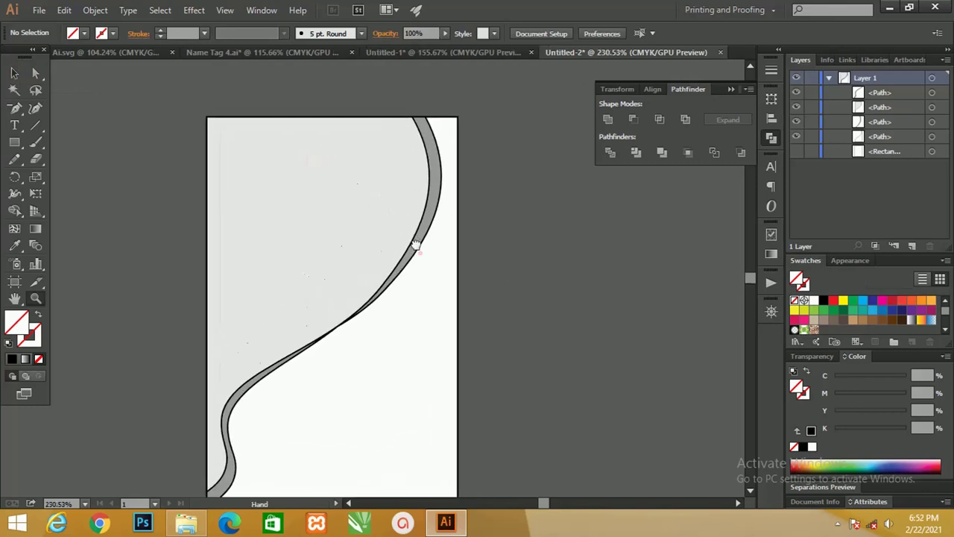
pyautogui.click(14, 73)
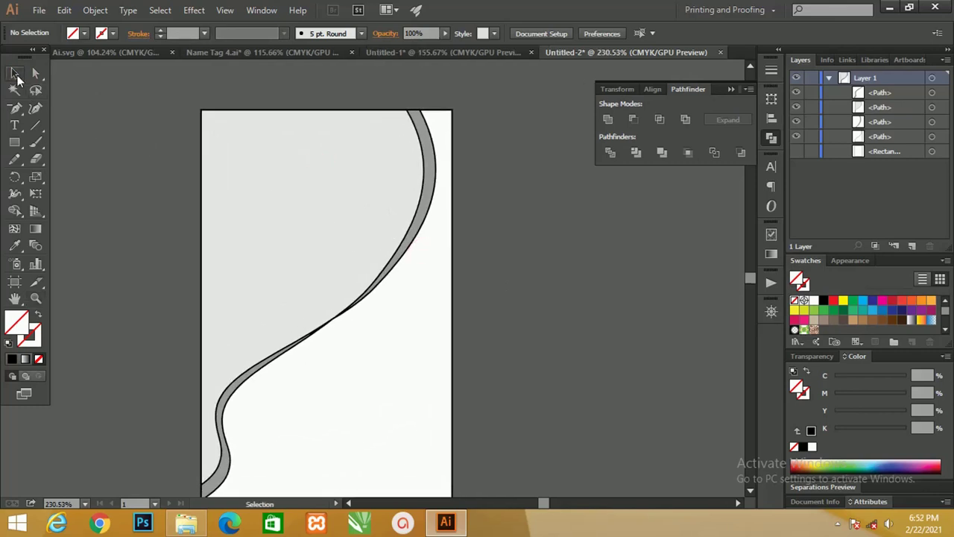
pyautogui.click(375, 189)
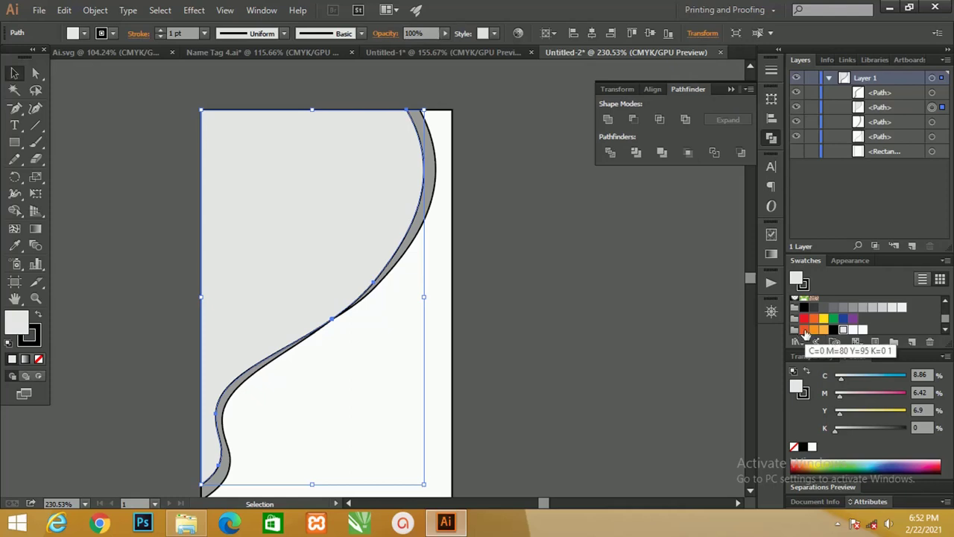
# Fill the large left shape red-orange and the right grey curved band light orange
pyautogui.click(804, 330)
pyautogui.click(430, 146)
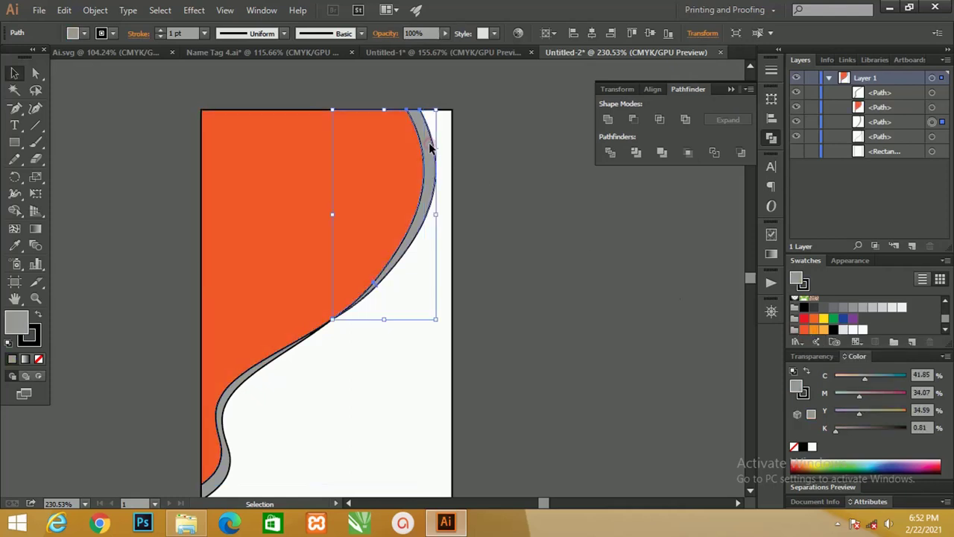
pyautogui.click(813, 330)
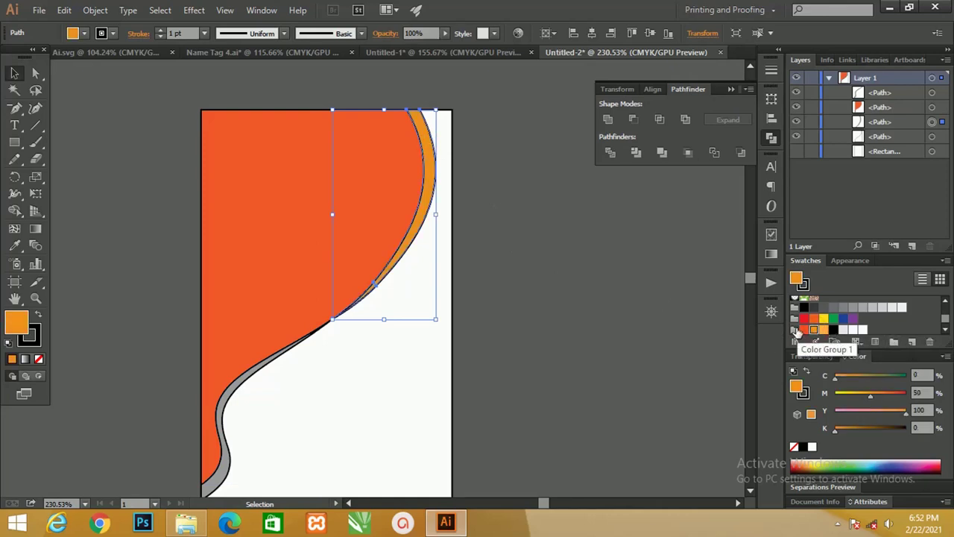
pyautogui.scroll(3, 796, 333)
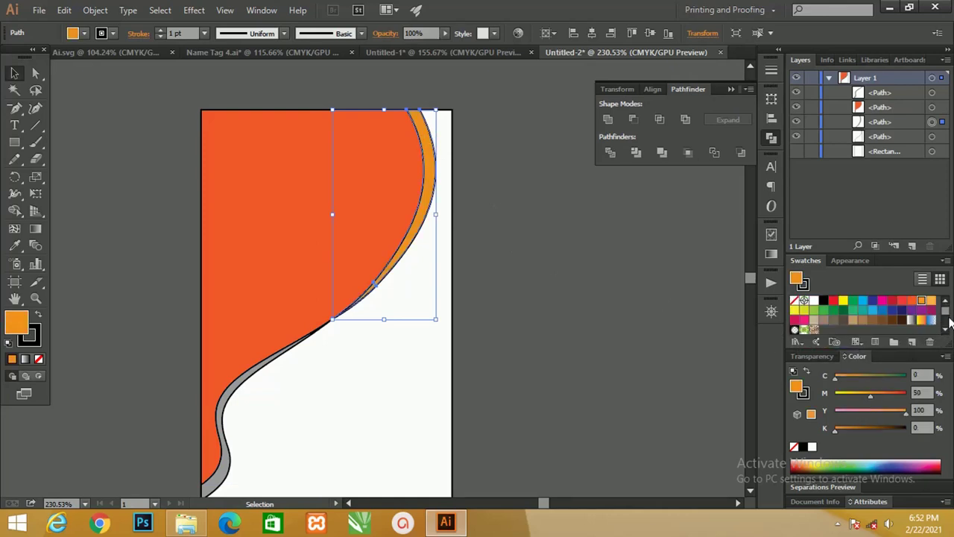
pyautogui.scroll(-3, 941, 328)
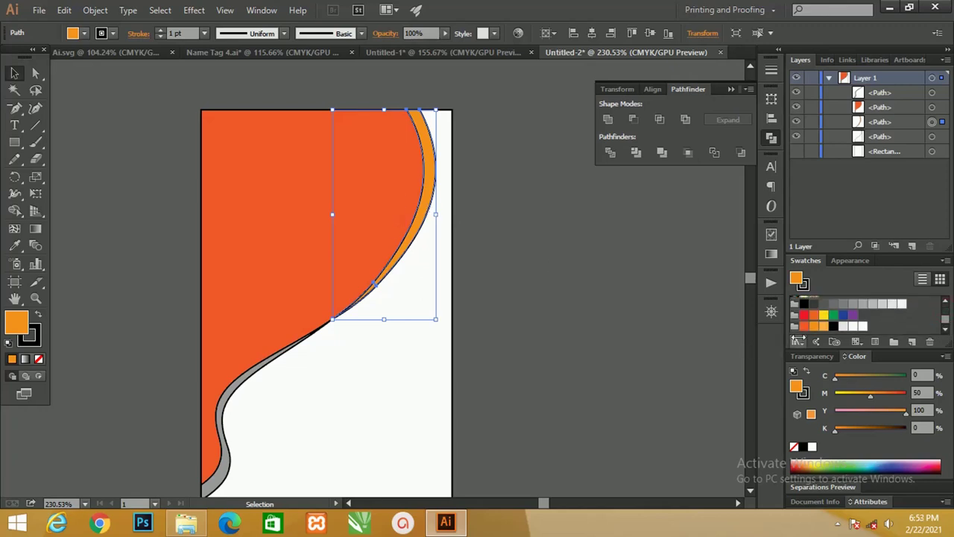
pyautogui.click(823, 326)
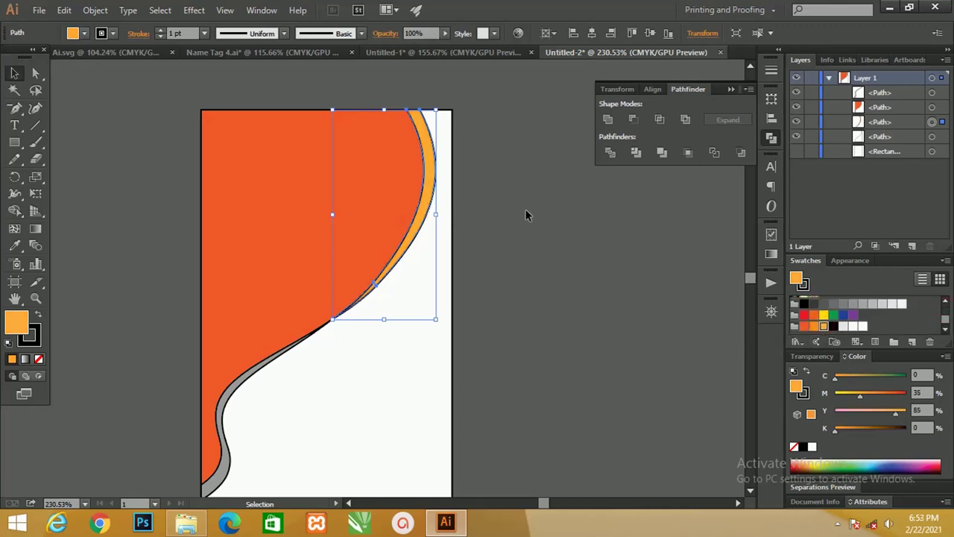
# Fill the lower grey curved band light orange (C0 M35 Y85 K0)
pyautogui.moveTo(512, 224); pyautogui.dragTo(549, 209)
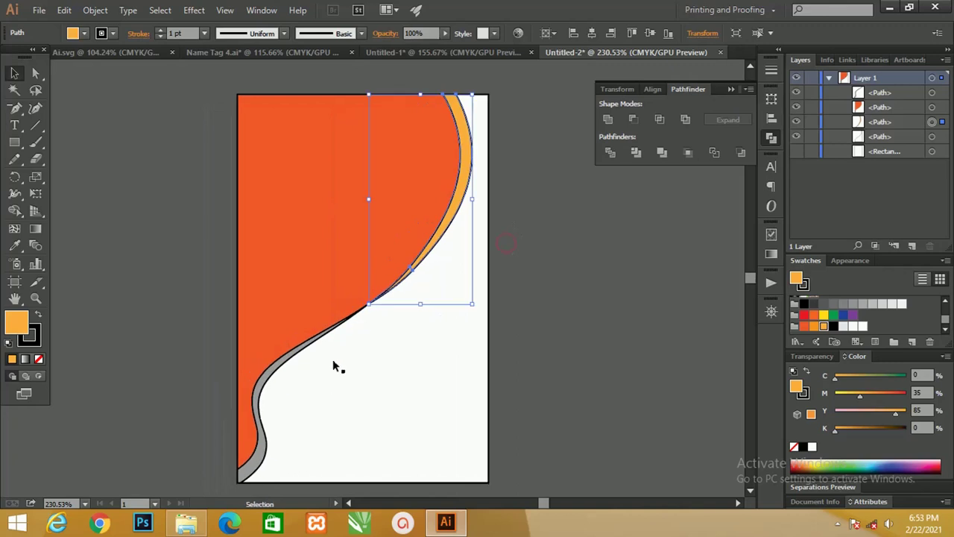
pyautogui.click(282, 363)
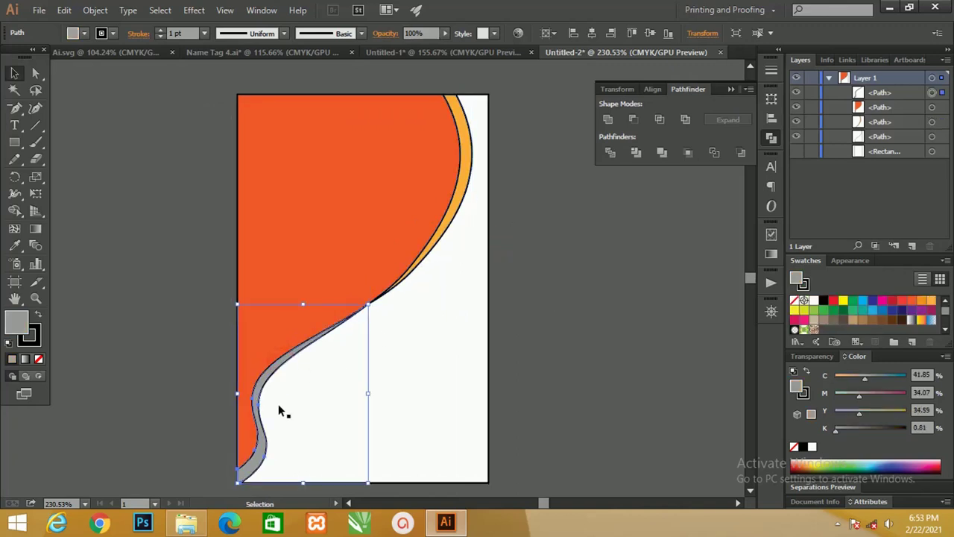
pyautogui.click(944, 325)
pyautogui.click(824, 327)
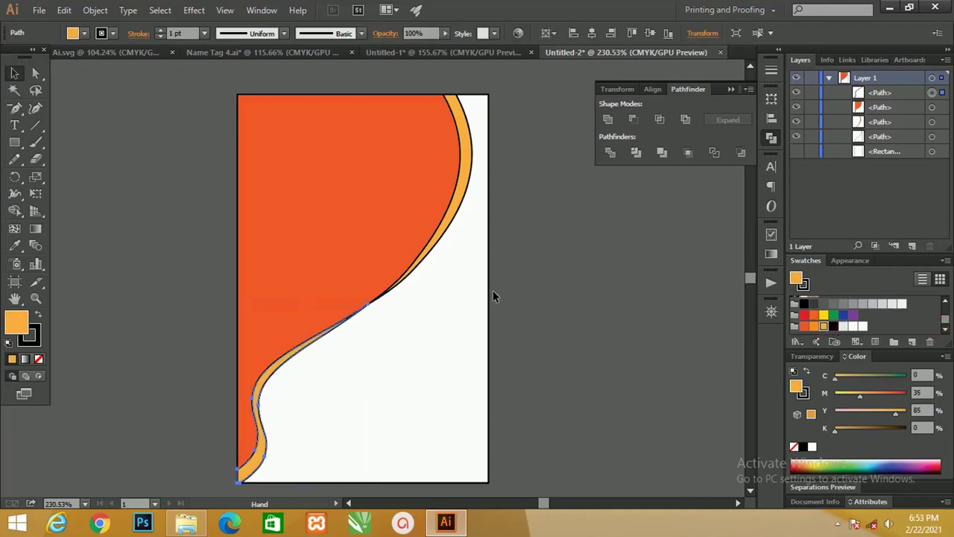
pyautogui.moveTo(493, 290); pyautogui.dragTo(505, 311)
pyautogui.click(397, 247)
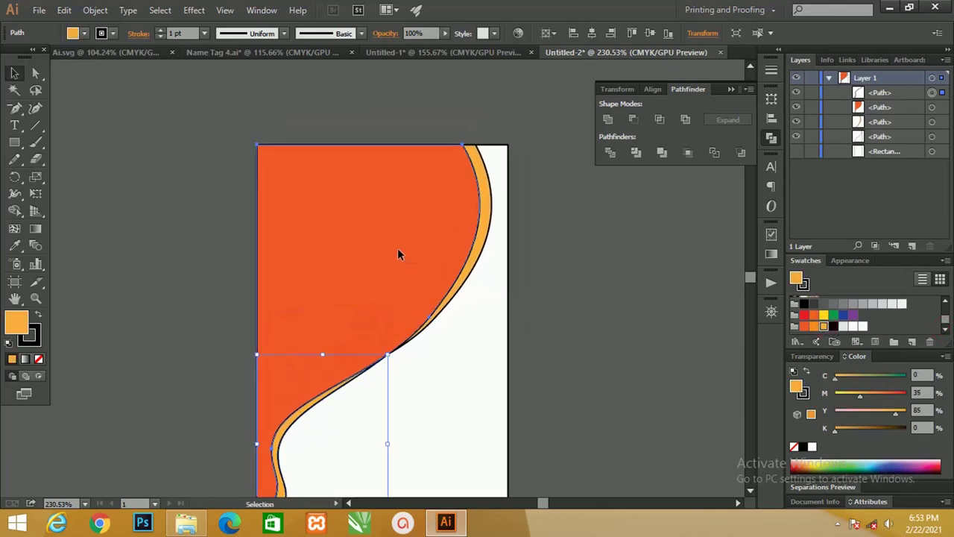
pyautogui.moveTo(375, 280); pyautogui.dragTo(383, 231)
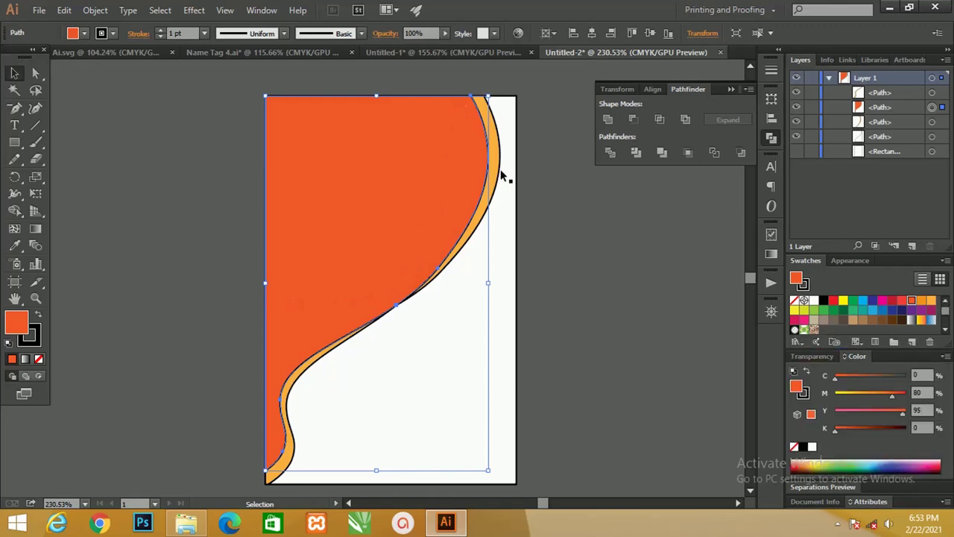
# Copy the red-orange shape offset left and delete two of its lower-left anchor points
pyautogui.moveTo(436, 192); pyautogui.dragTo(421, 192)
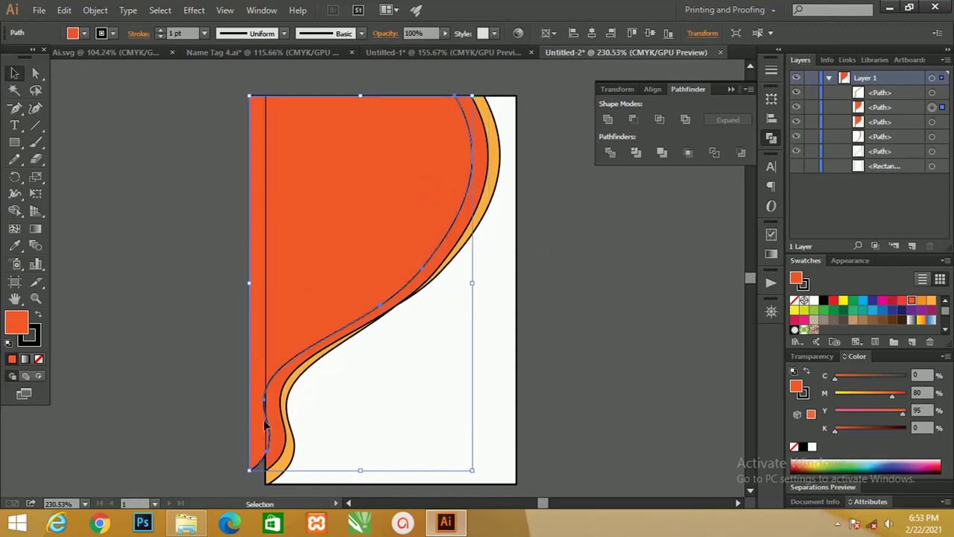
pyautogui.press('p')
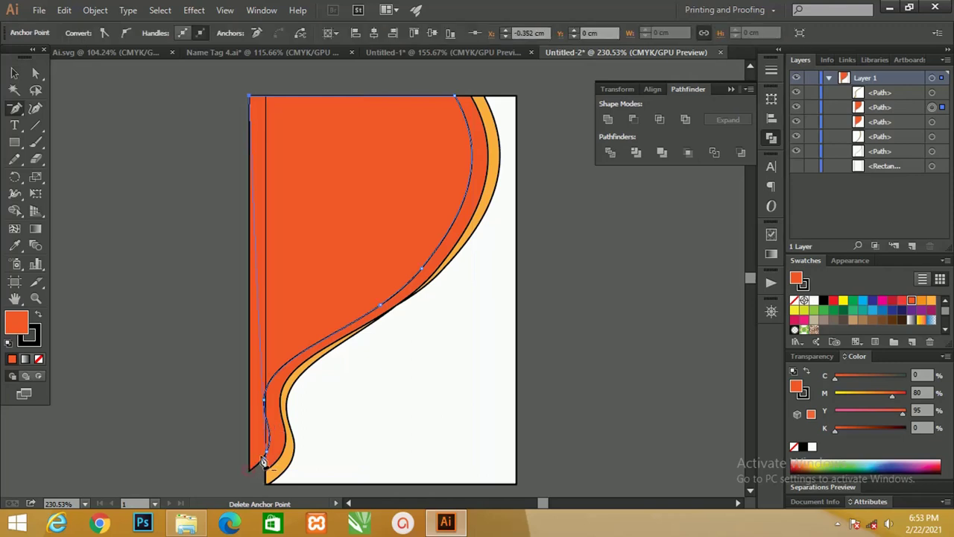
pyautogui.click(262, 460)
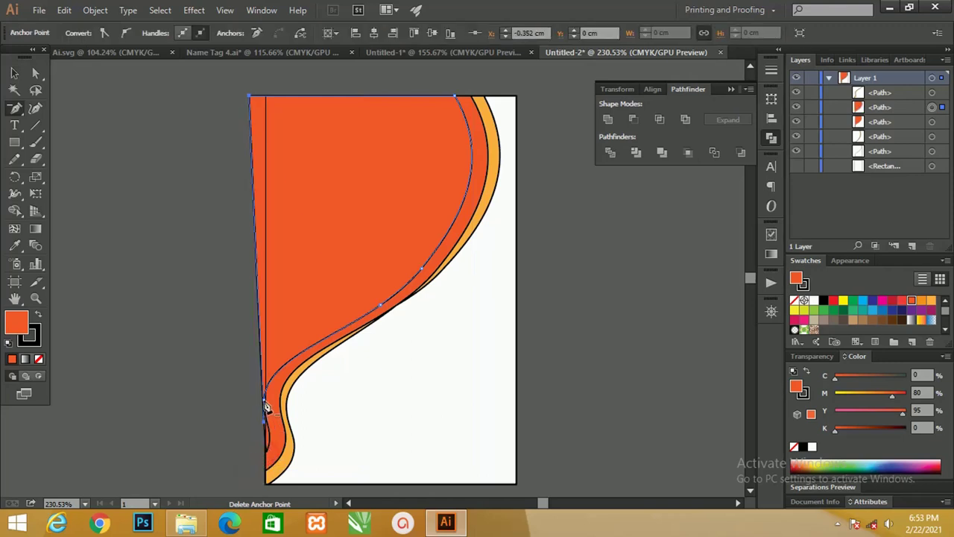
pyautogui.click(266, 406)
pyautogui.click(35, 72)
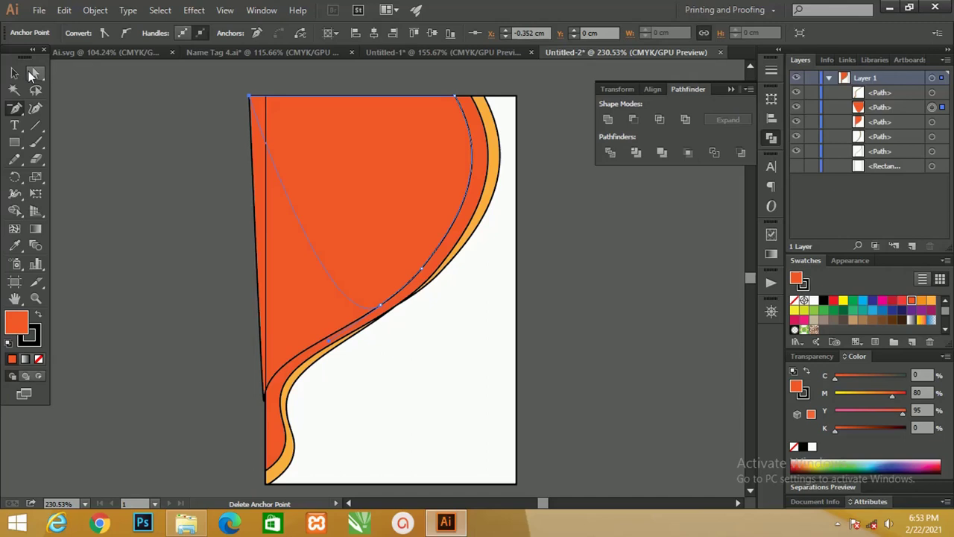
pyautogui.click(88, 195)
# Bulge the copy's bottom curve out to the left and make its lower anchors smooth
pyautogui.click(378, 307)
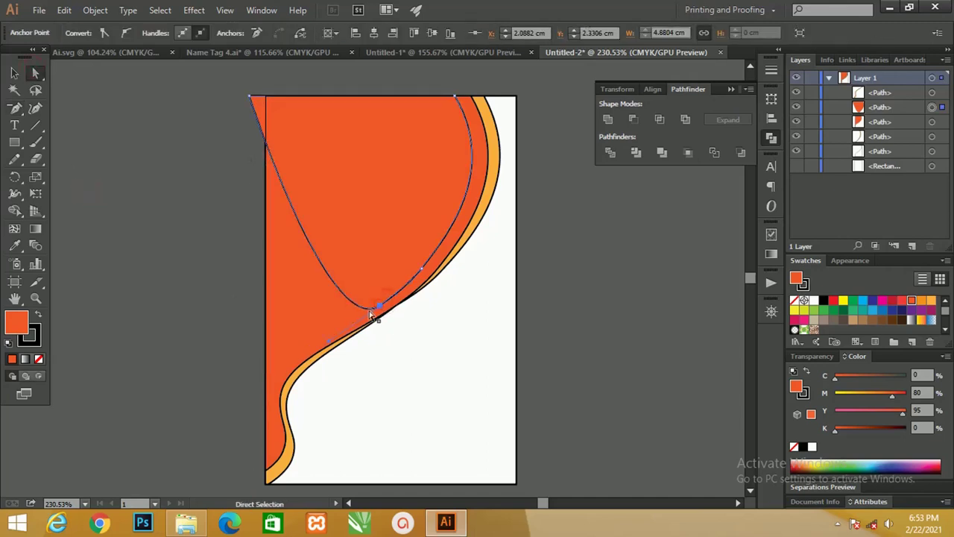
pyautogui.moveTo(327, 345); pyautogui.dragTo(126, 356)
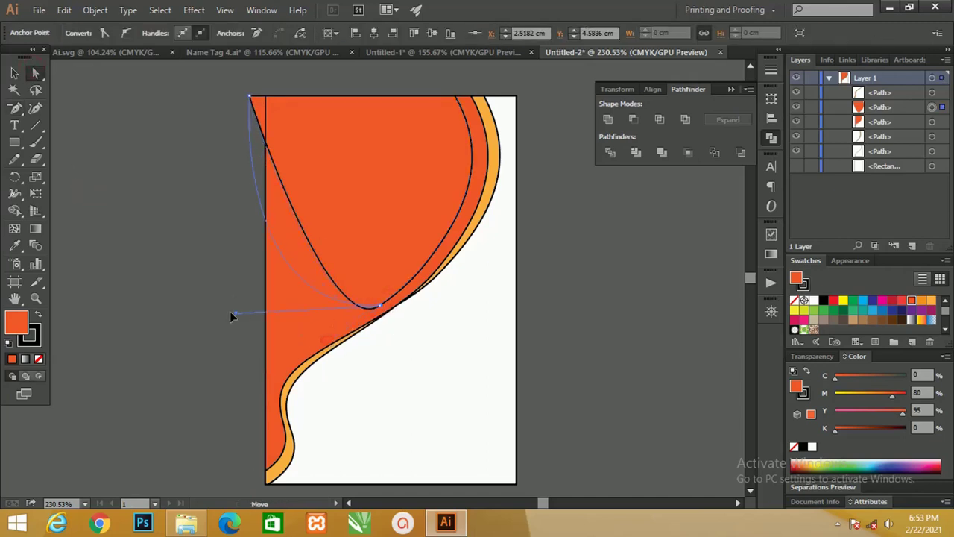
pyautogui.click(380, 306)
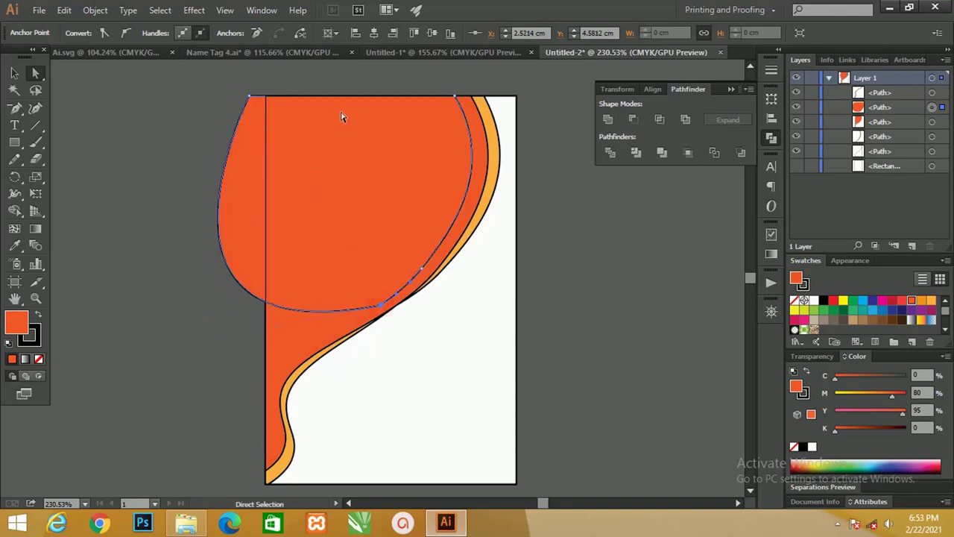
pyautogui.click(183, 34)
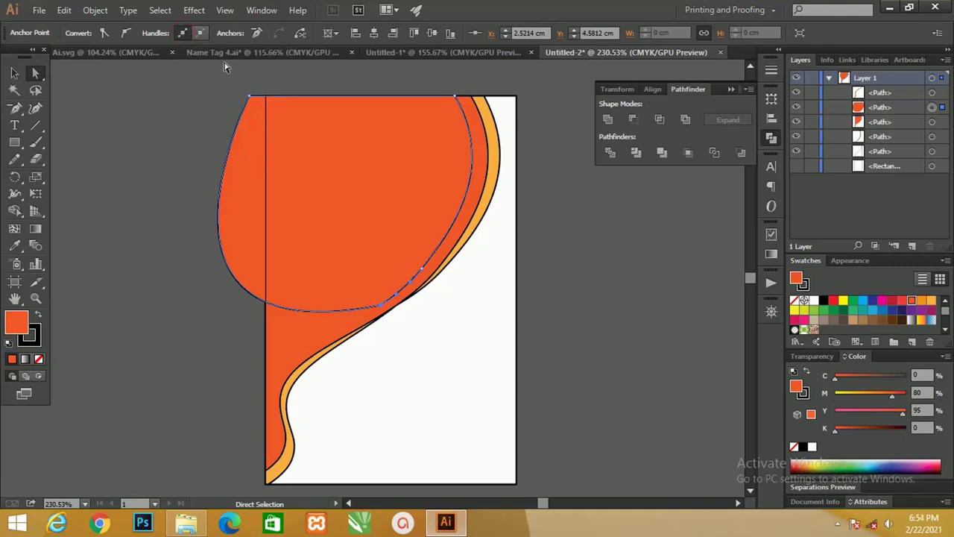
pyautogui.click(124, 34)
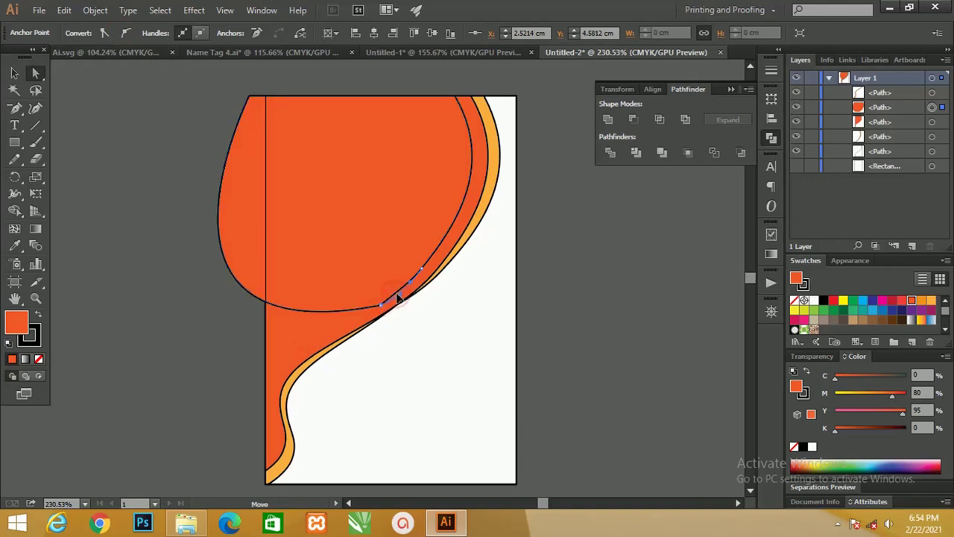
pyautogui.moveTo(395, 300); pyautogui.dragTo(351, 305)
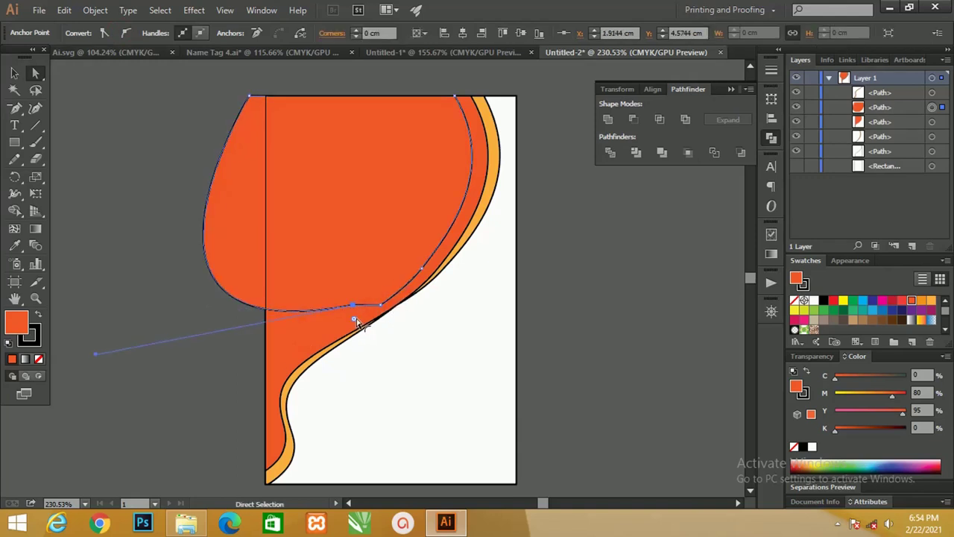
pyautogui.click(379, 305)
pyautogui.click(254, 34)
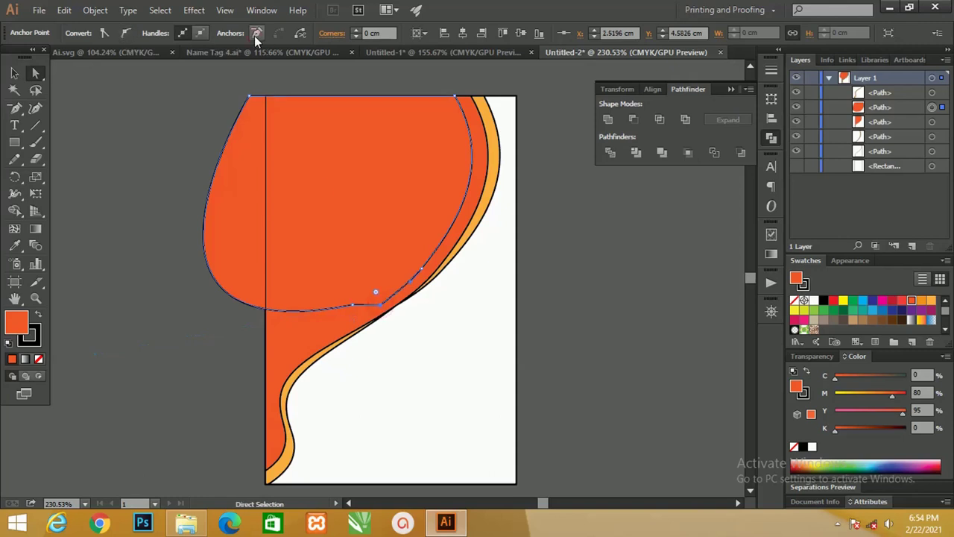
# Remove the lower-left anchor and pull the smoothed top-left curve out down-left
pyautogui.click(352, 307)
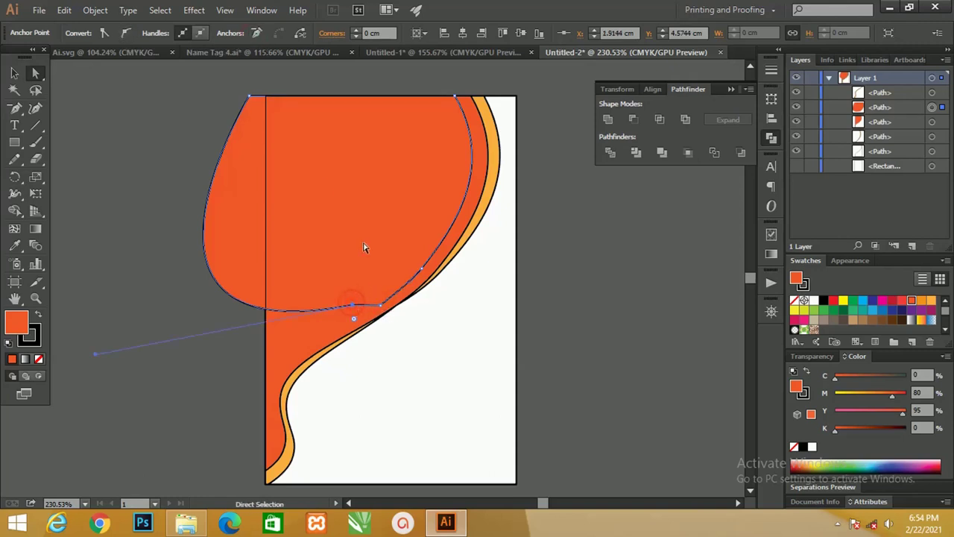
pyautogui.click(260, 32)
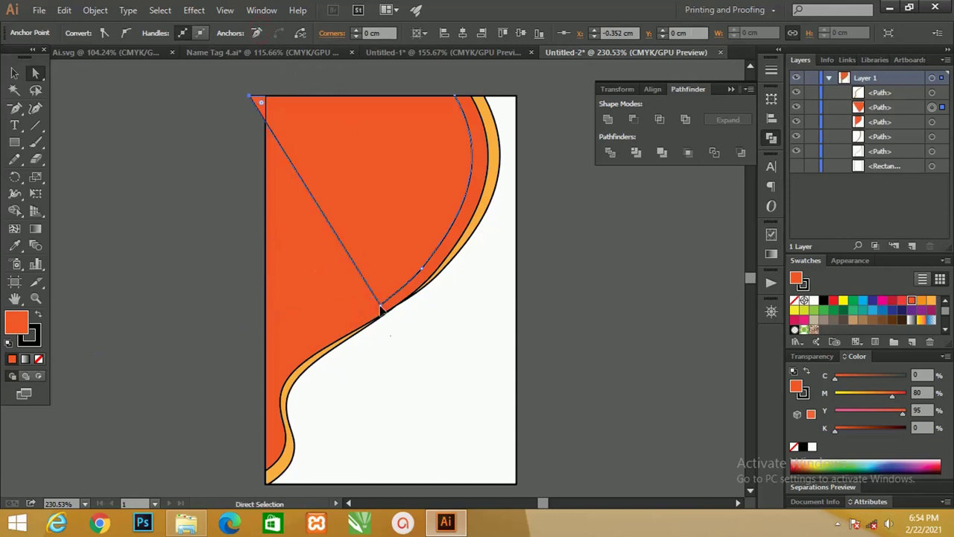
pyautogui.click(249, 103)
pyautogui.click(126, 34)
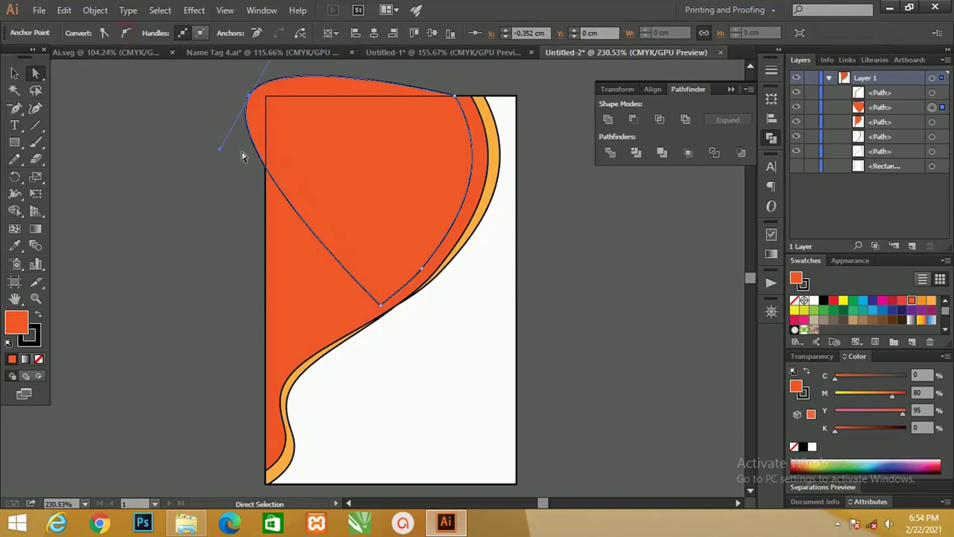
pyautogui.moveTo(219, 151)
pyautogui.mouseDown()
pyautogui.moveTo(201, 161)
pyautogui.moveTo(75, 377)
pyautogui.mouseUp()
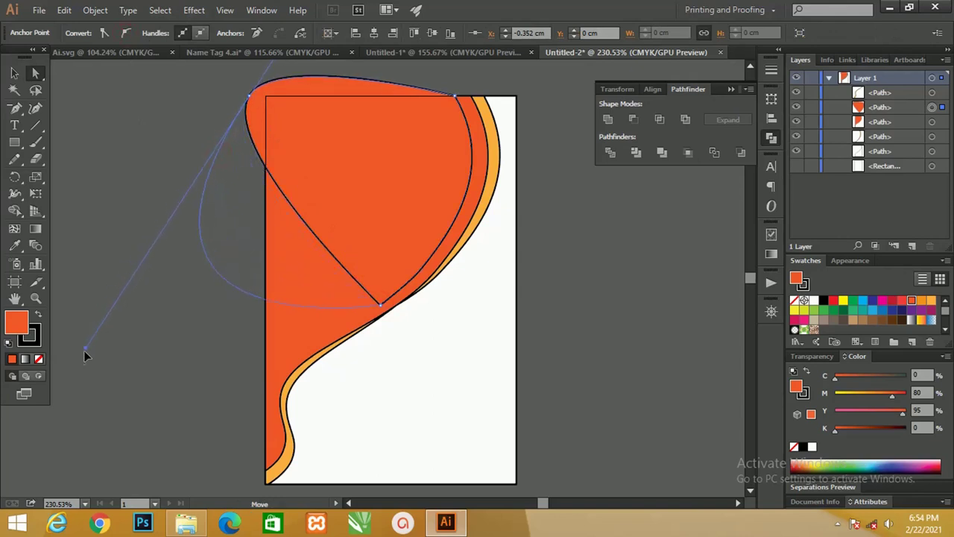
pyautogui.click(379, 308)
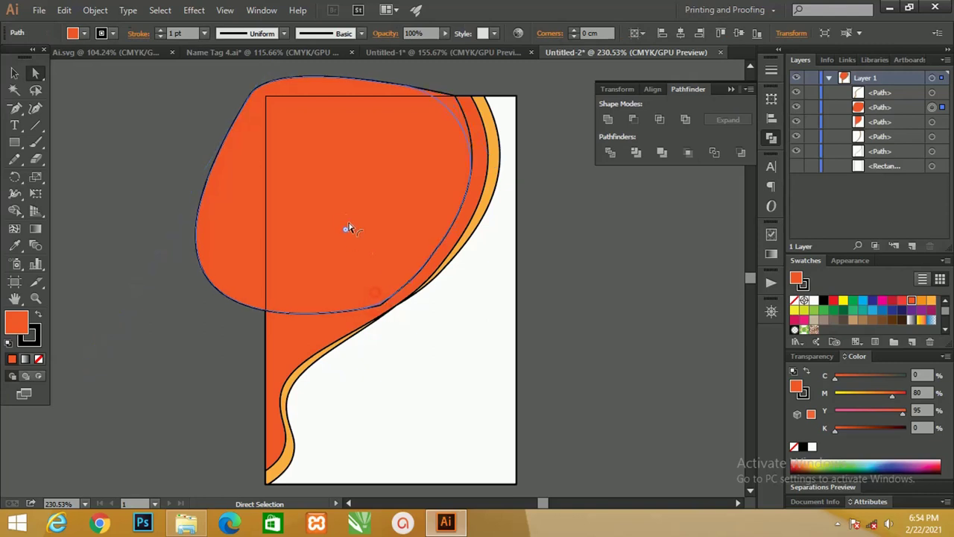
# Isolate the blob to adjust its anchors, then exit Isolation Mode
pyautogui.click(386, 282)
pyautogui.click(452, 81)
pyautogui.click(426, 196)
pyautogui.rightClick(347, 237)
pyautogui.click(395, 289)
pyautogui.moveTo(428, 362); pyautogui.dragTo(340, 280)
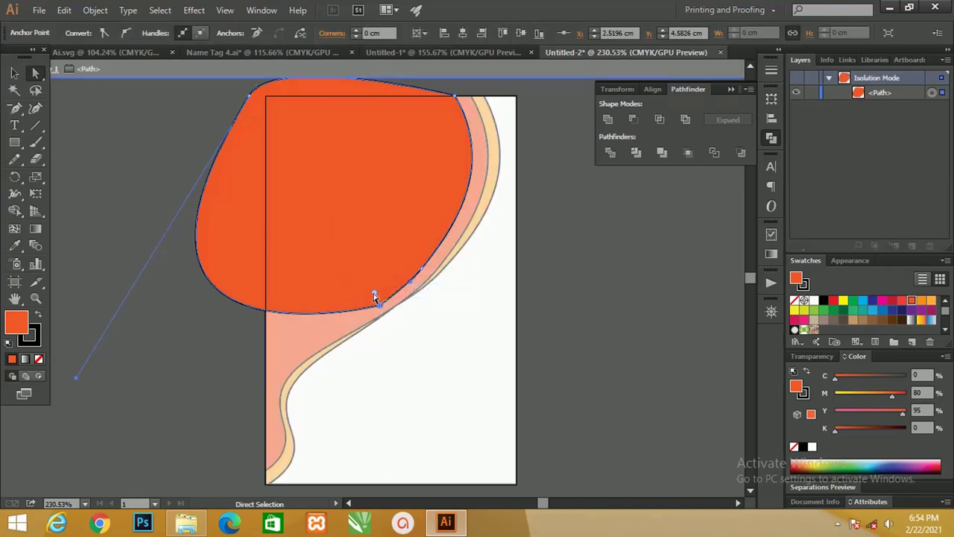
pyautogui.moveTo(374, 297); pyautogui.dragTo(309, 70)
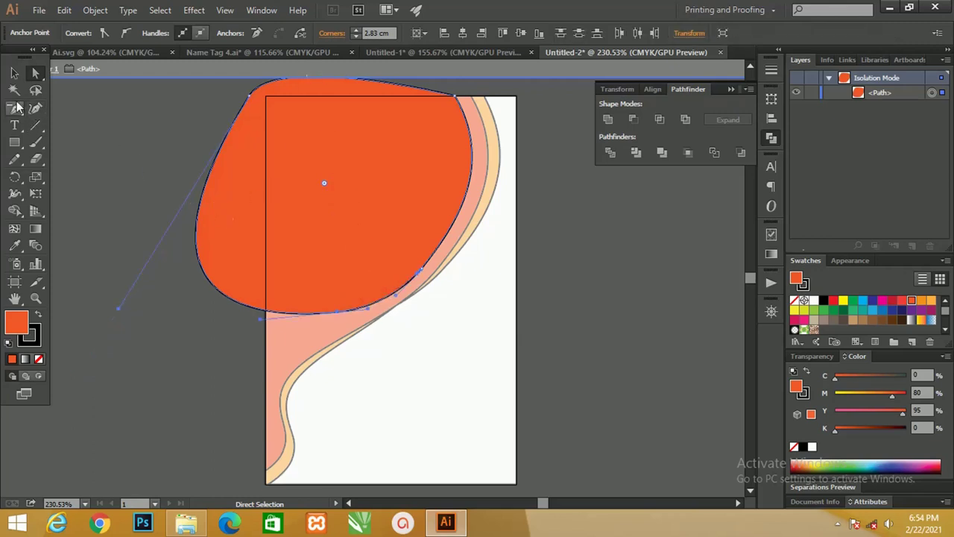
pyautogui.click(14, 73)
pyautogui.press('Escape')
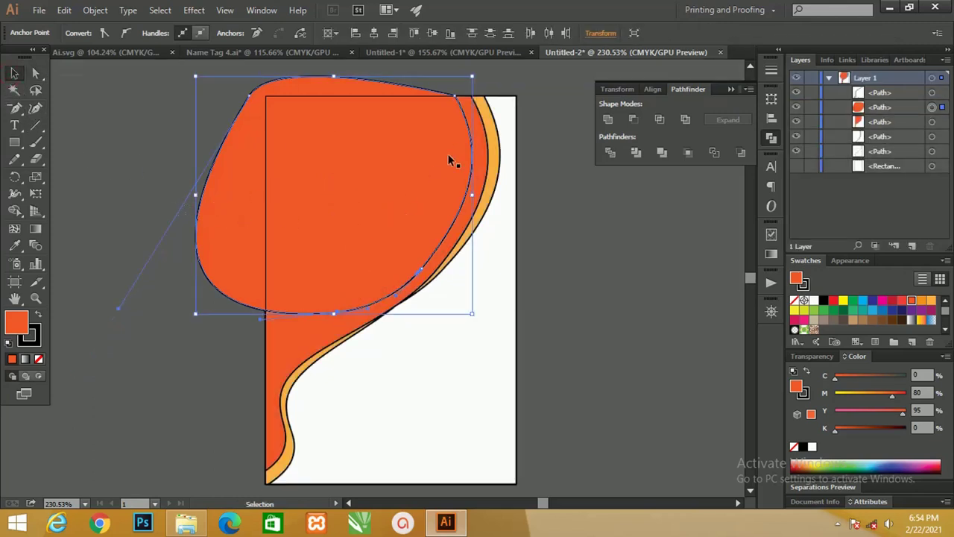
# Undo the last curve edit, then rotate the blob slightly counter-clockwise and nudge it right
pyautogui.hotkey('ctrl', 'z')
pyautogui.hotkey('ctrl', 'z')
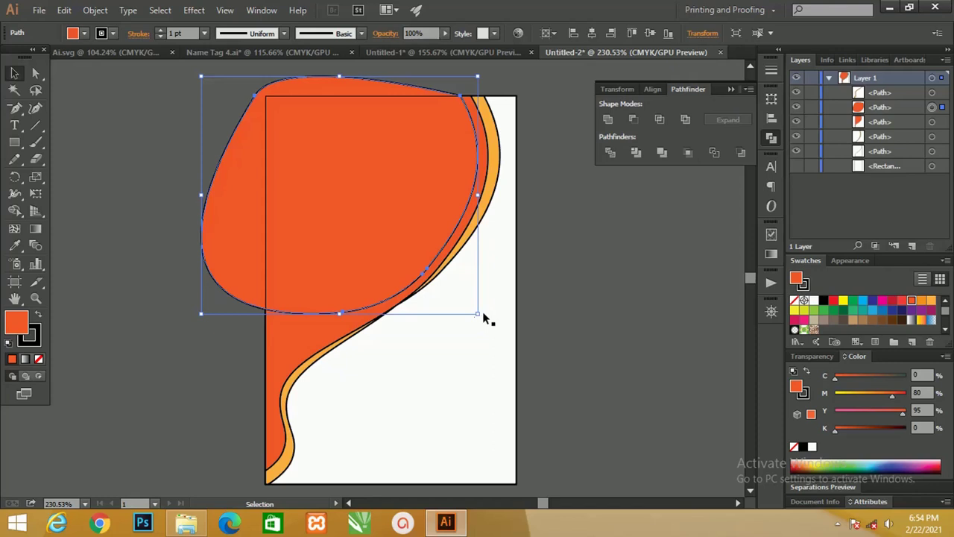
pyautogui.moveTo(485, 317); pyautogui.dragTo(462, 298)
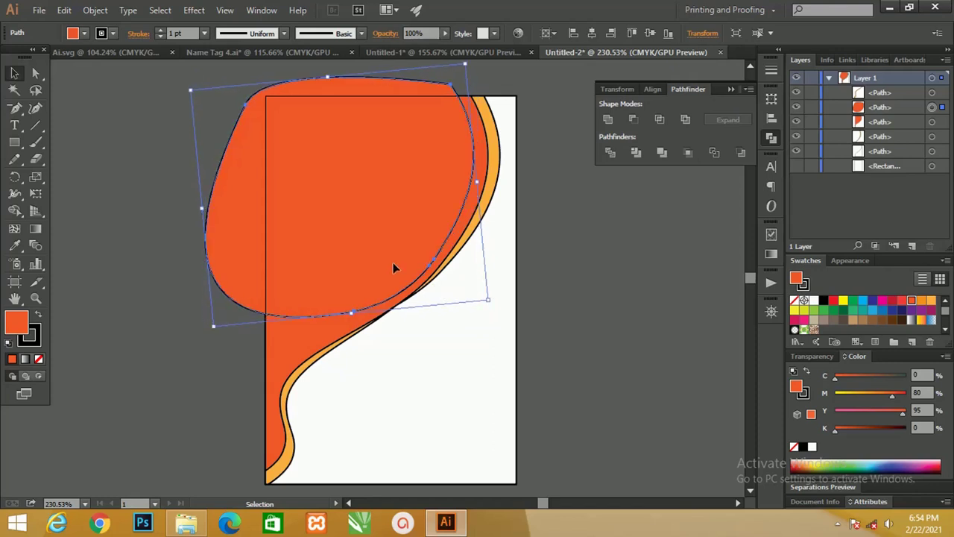
pyautogui.moveTo(393, 263); pyautogui.dragTo(396, 263)
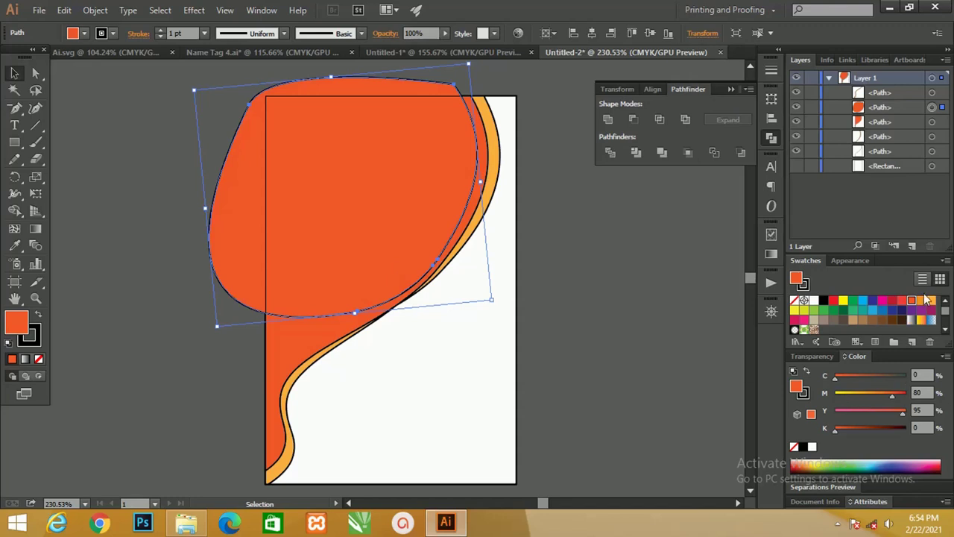
# Fill the blob light orange and set its stroke to None
pyautogui.click(806, 260)
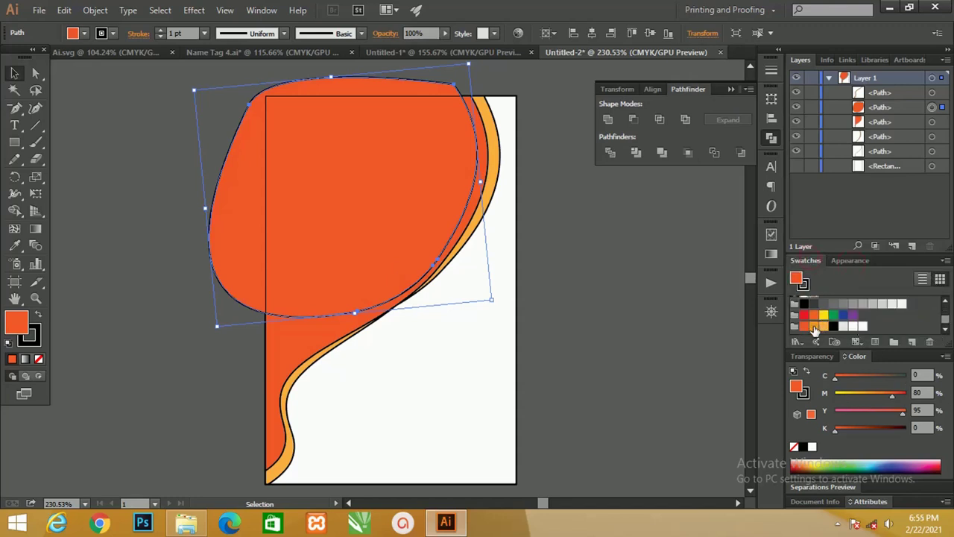
pyautogui.click(814, 328)
pyautogui.click(563, 202)
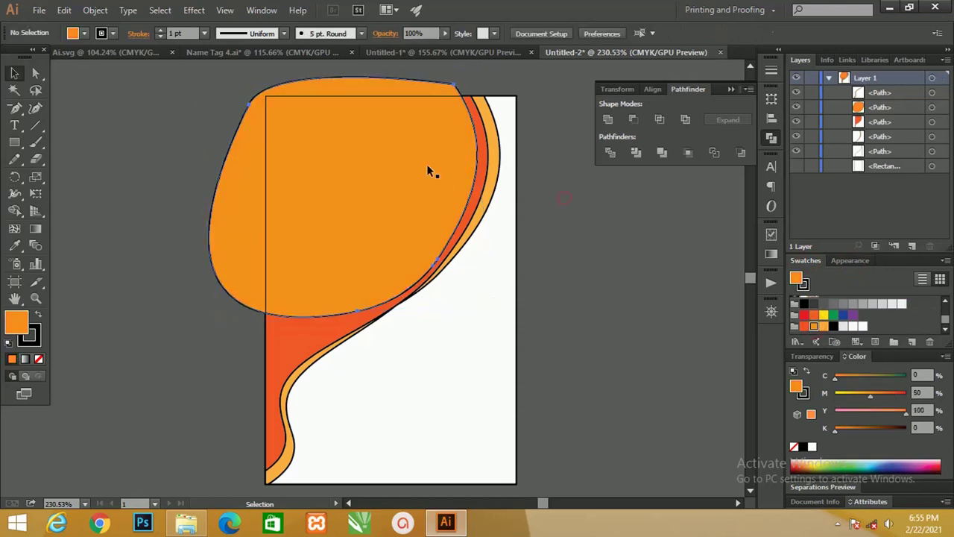
pyautogui.click(426, 164)
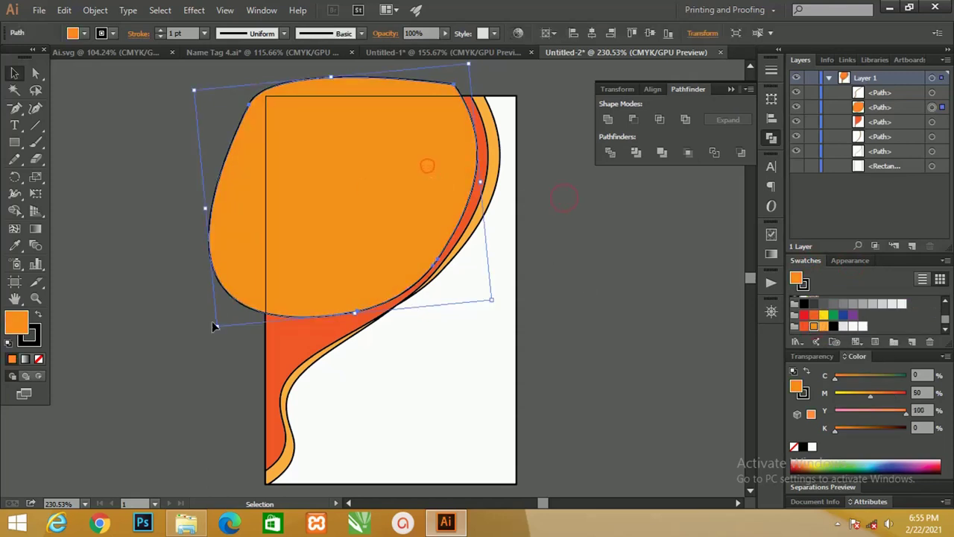
pyautogui.click(36, 341)
pyautogui.click(39, 359)
pyautogui.click(164, 274)
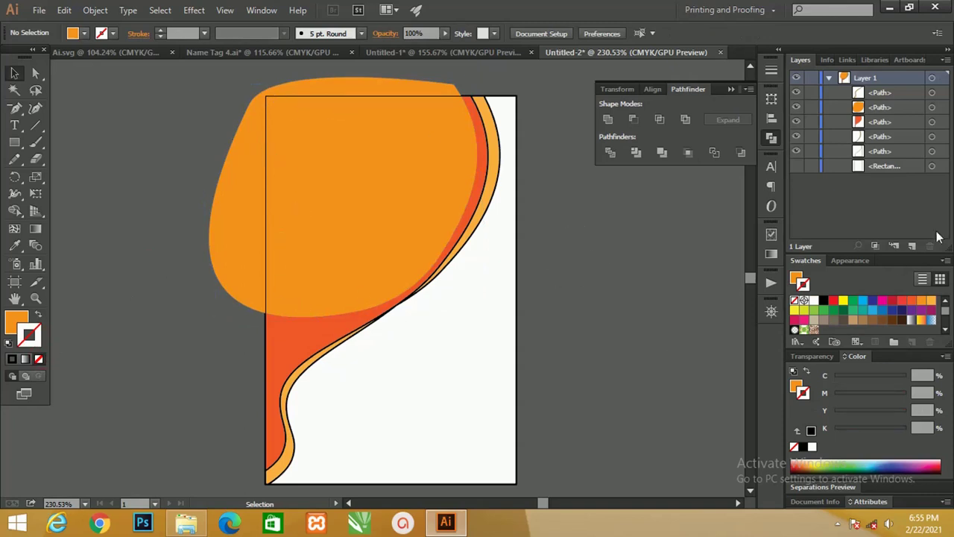
# Lock the white background rectangle and select the red-orange wave shape
pyautogui.click(808, 166)
pyautogui.click(932, 166)
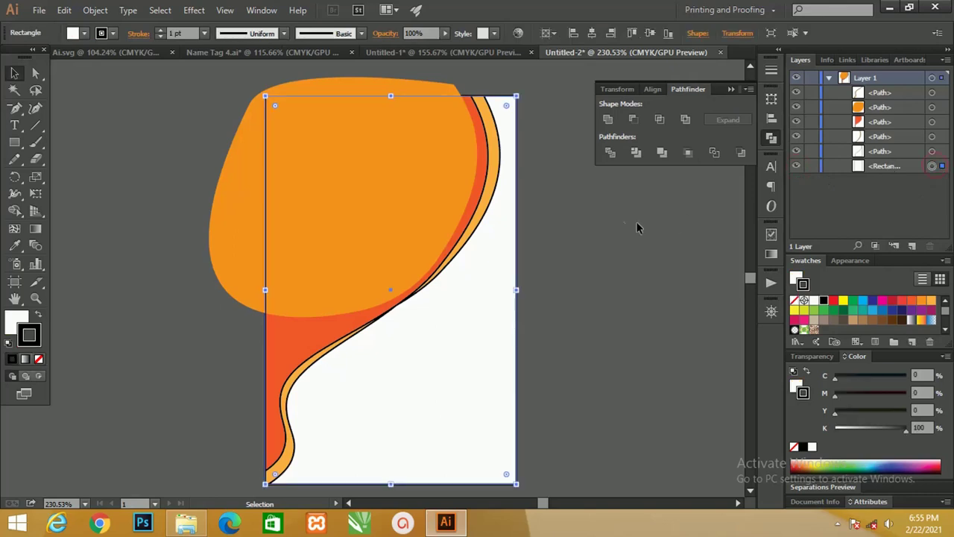
pyautogui.click(603, 212)
pyautogui.click(273, 352)
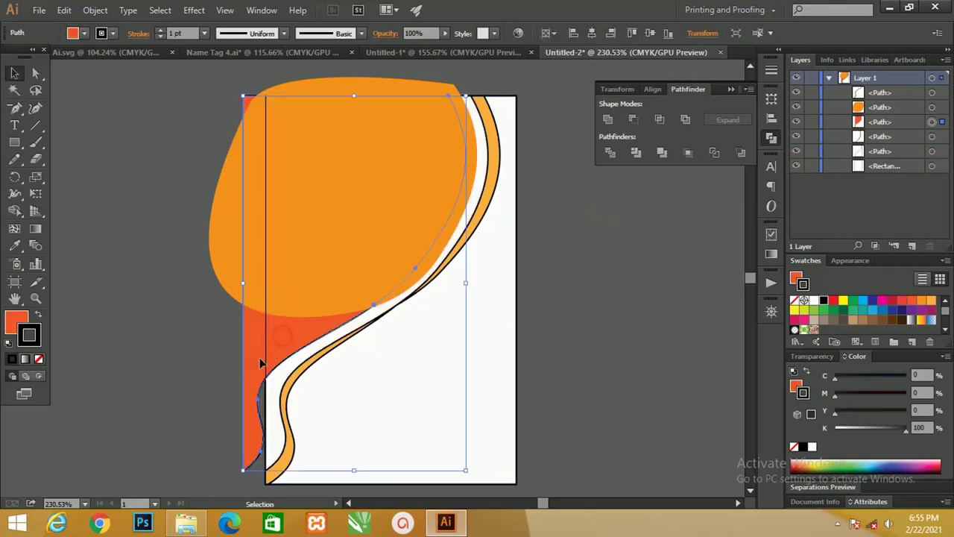
pyautogui.press('a')
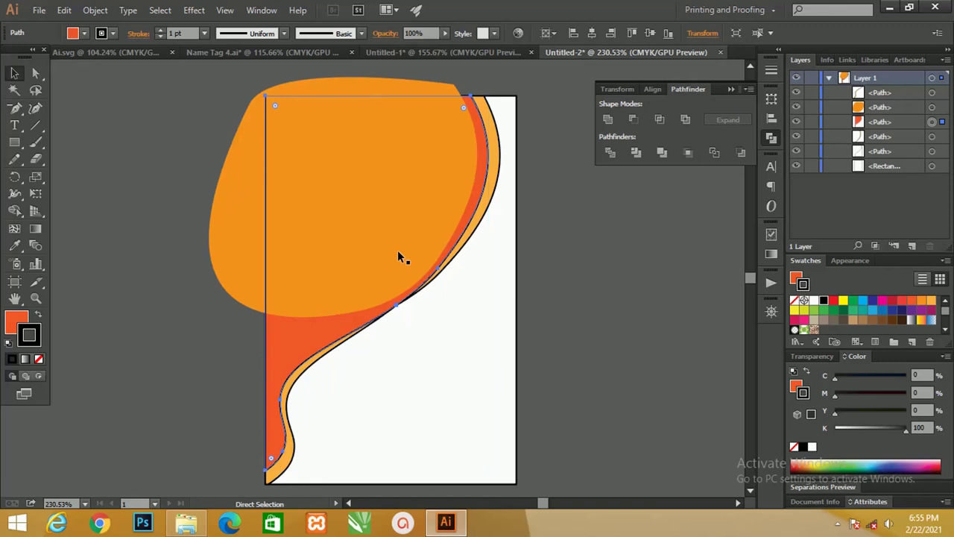
# Paste a copy of the wave in front and Intersect it with the light orange blob
pyautogui.hotkey('ctrl', 'c')
pyautogui.hotkey('ctrl', 'f')
pyautogui.press('v')
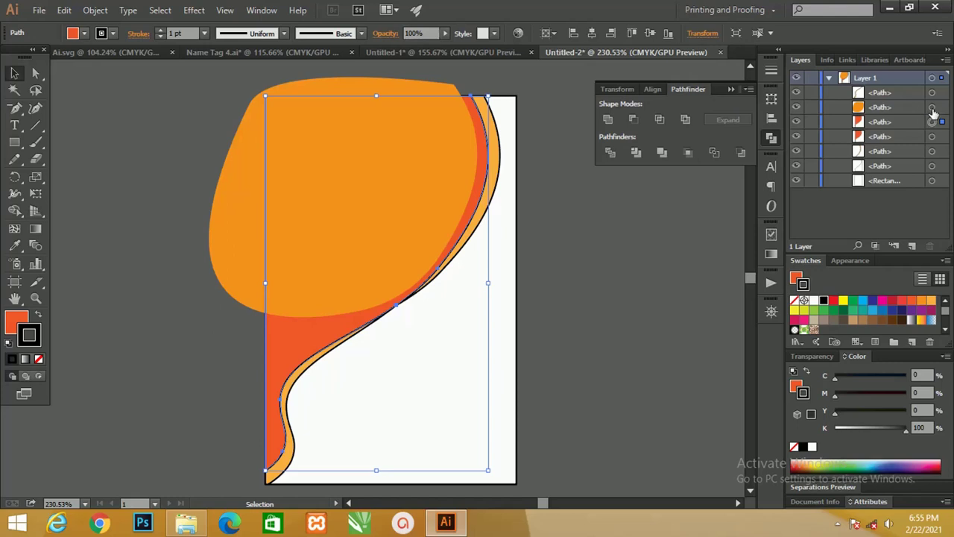
pyautogui.keyDown('shift'); pyautogui.click(931, 107); pyautogui.keyUp('shift')
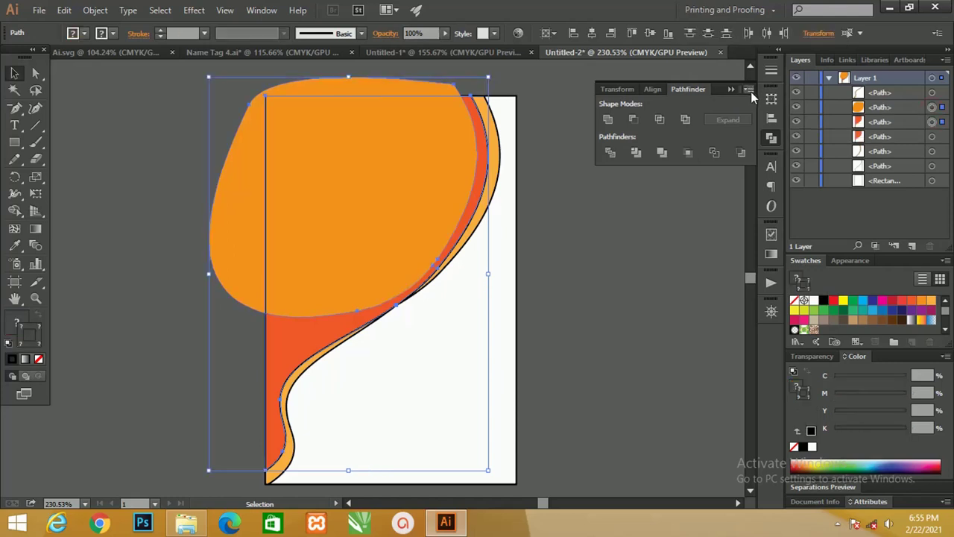
pyautogui.click(660, 120)
pyautogui.click(563, 167)
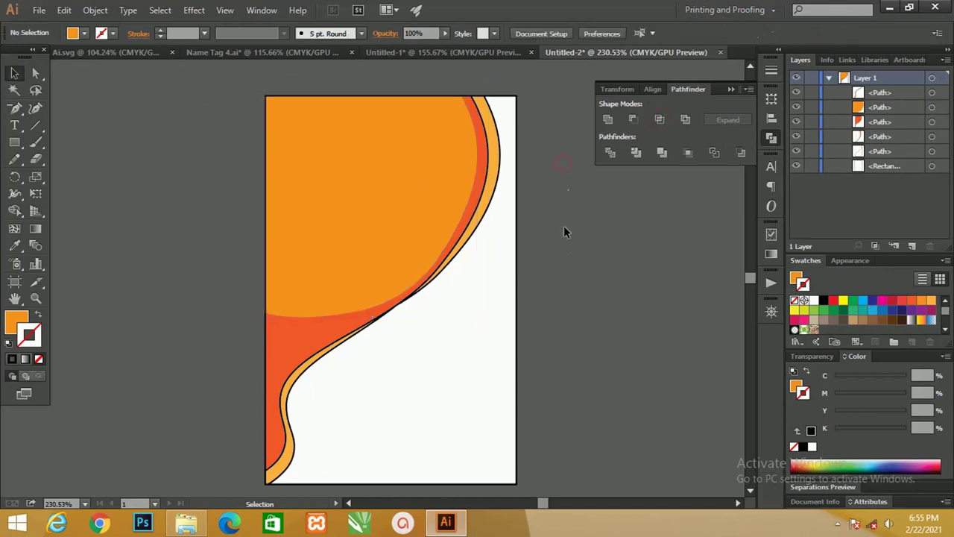
# Remove the black outline from the white wave path
pyautogui.press('ctrl')
pyautogui.hotkey('ctrl', 'a')
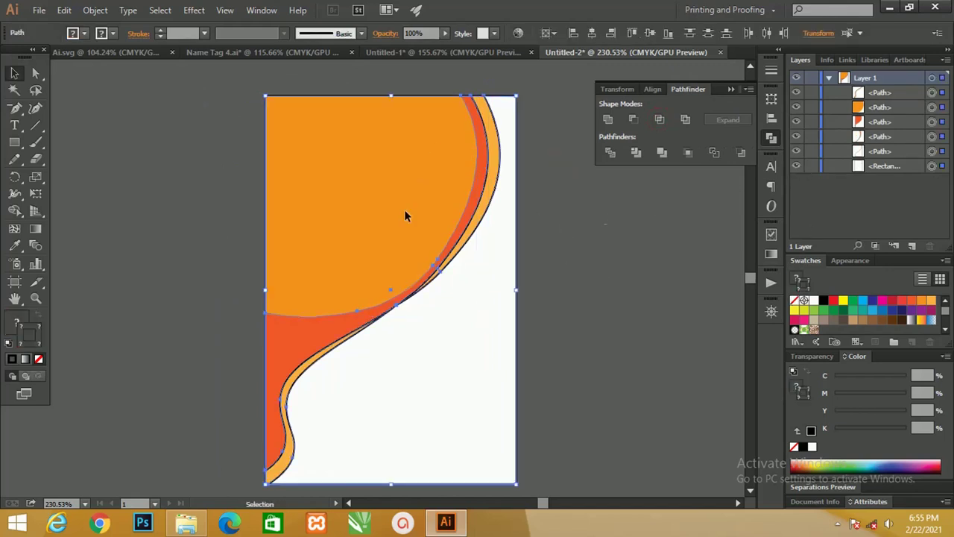
pyautogui.click(41, 360)
pyautogui.click(604, 262)
pyautogui.moveTo(549, 415); pyautogui.dragTo(340, 293)
pyautogui.click(445, 399)
pyautogui.click(437, 366)
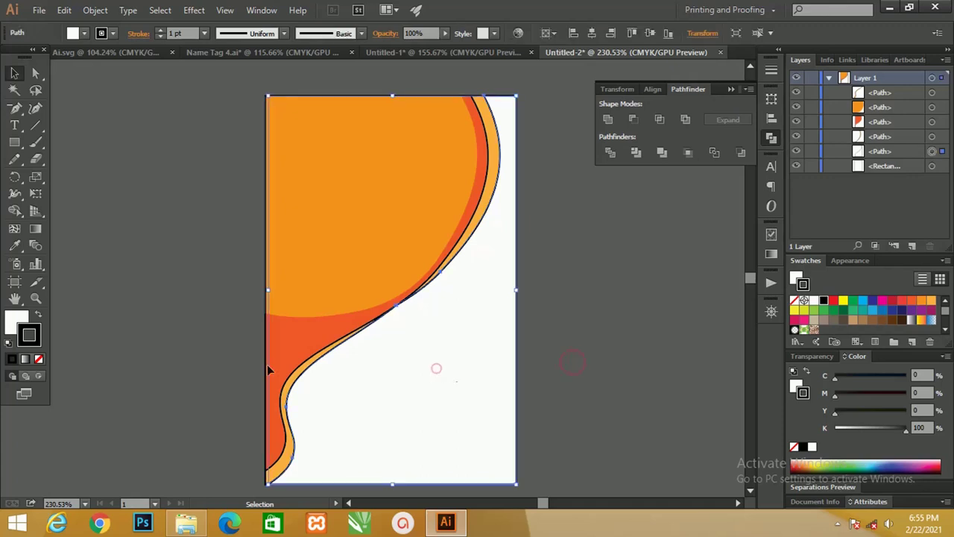
pyautogui.click(42, 361)
# Remove the black outlines from the red-orange left shape and the right orange wave
pyautogui.click(123, 338)
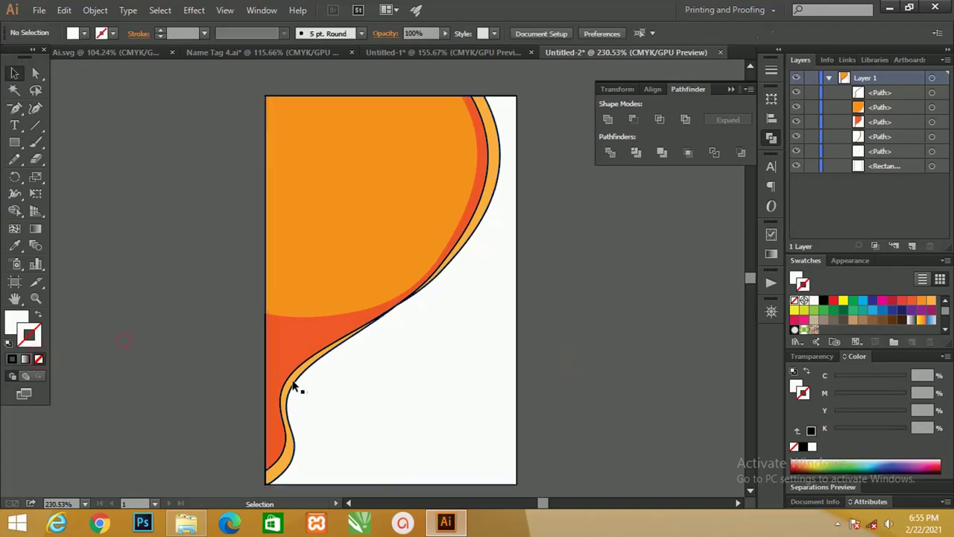
pyautogui.click(276, 380)
pyautogui.click(38, 359)
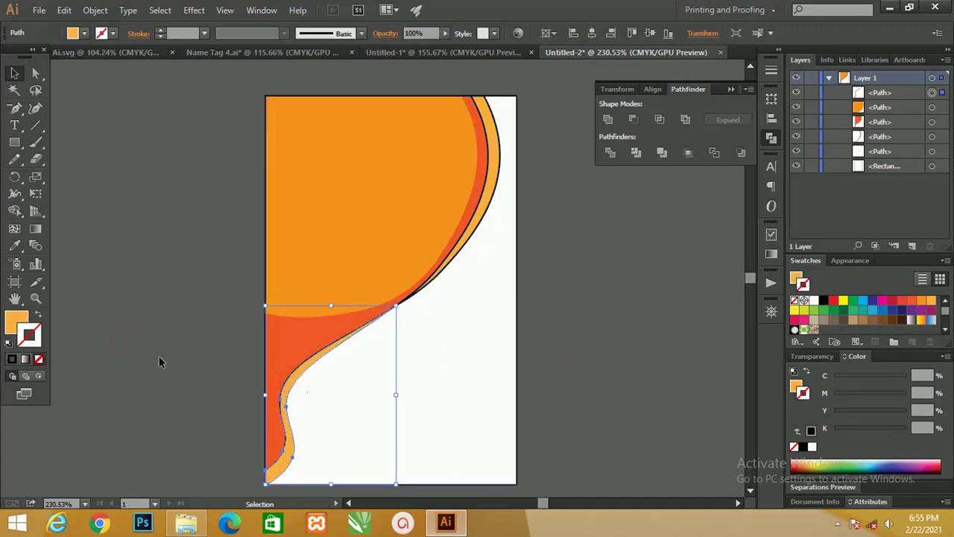
pyautogui.click(179, 344)
pyautogui.click(477, 223)
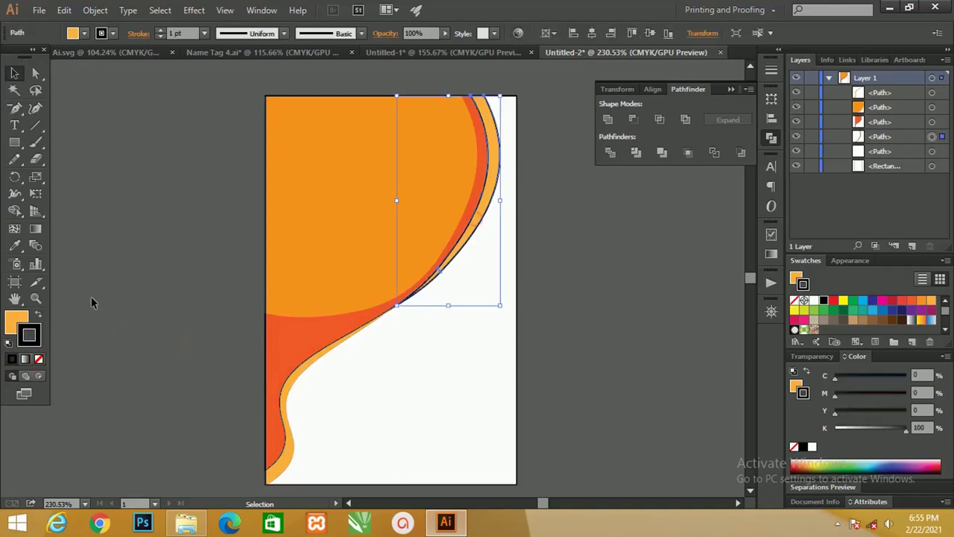
pyautogui.click(39, 358)
pyautogui.click(129, 324)
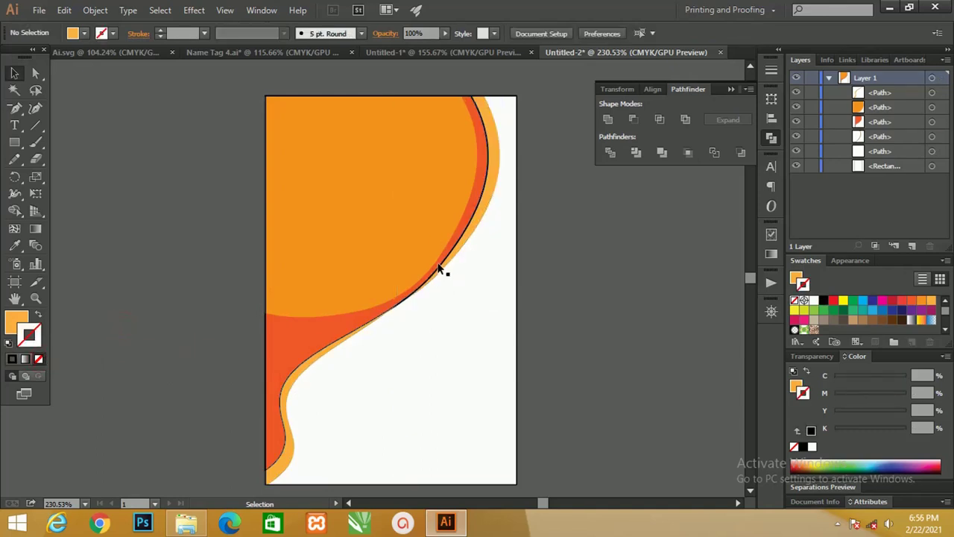
pyautogui.click(269, 352)
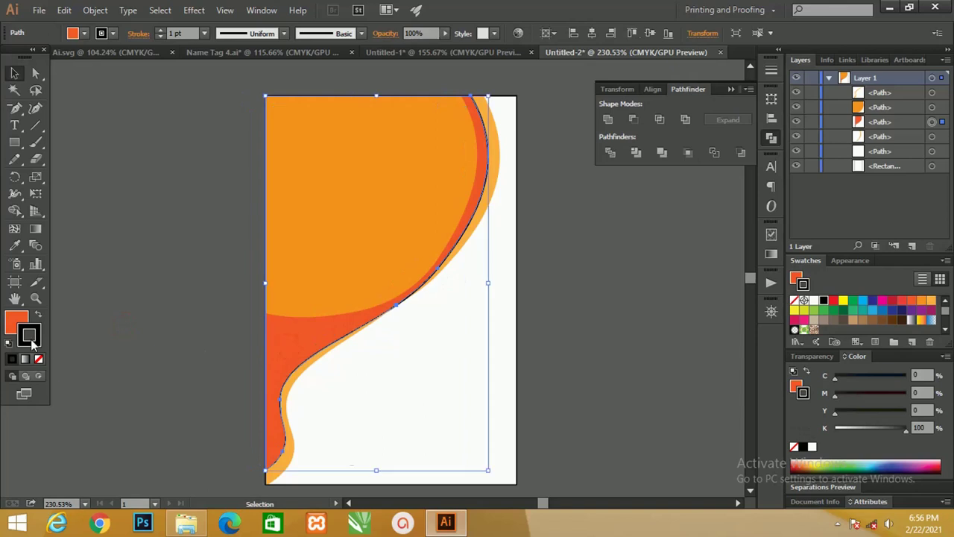
# Set the last red-orange wave's stroke to None and zoom in on the card's left side
pyautogui.click(39, 360)
pyautogui.click(166, 330)
pyautogui.press('z')
pyautogui.moveTo(427, 224)
pyautogui.mouseDown()
pyautogui.moveTo(342, 239)
pyautogui.moveTo(309, 291)
pyautogui.mouseUp()
pyautogui.moveTo(223, 262); pyautogui.dragTo(276, 255)
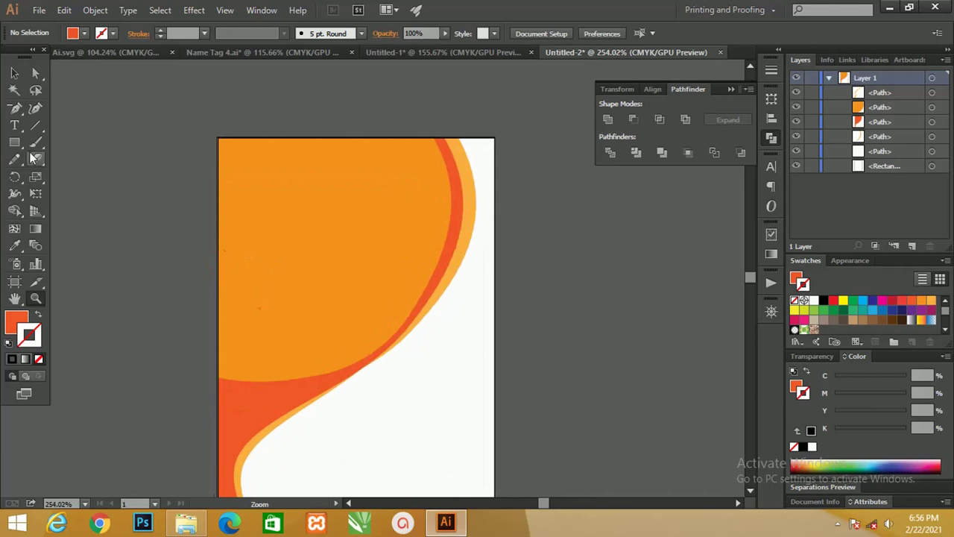
# Draw a red-orange circle in the upper-left orange area with the Ellipse Tool
pyautogui.moveTo(17, 145)
pyautogui.mouseDown()
pyautogui.moveTo(59, 162)
pyautogui.moveTo(63, 173)
pyautogui.mouseUp()
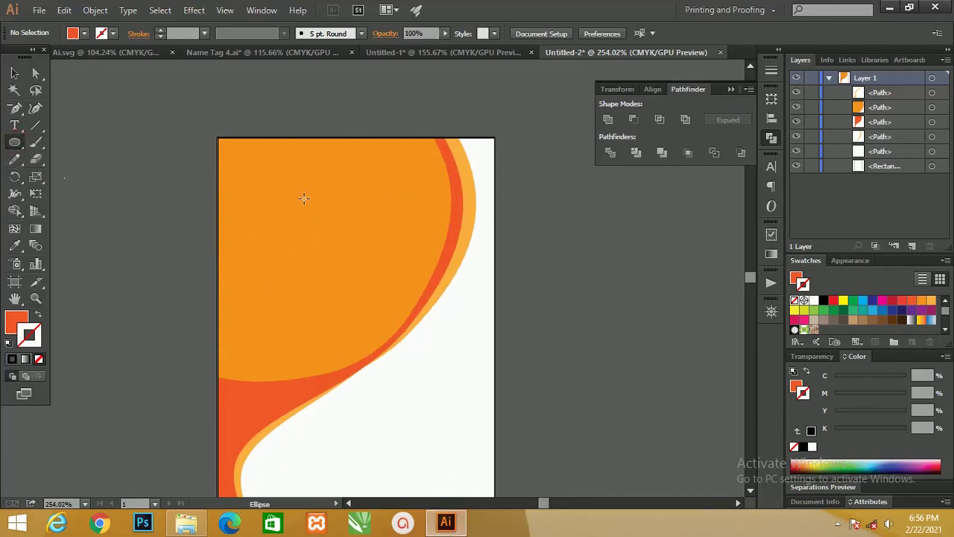
pyautogui.moveTo(268, 226)
pyautogui.mouseDown()
pyautogui.moveTo(362, 303)
pyautogui.moveTo(366, 322)
pyautogui.mouseUp()
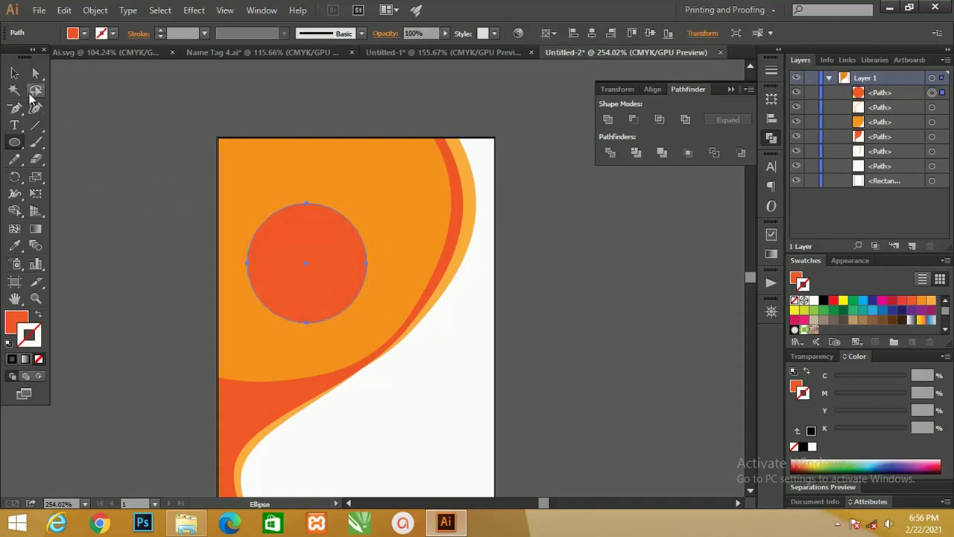
pyautogui.click(16, 75)
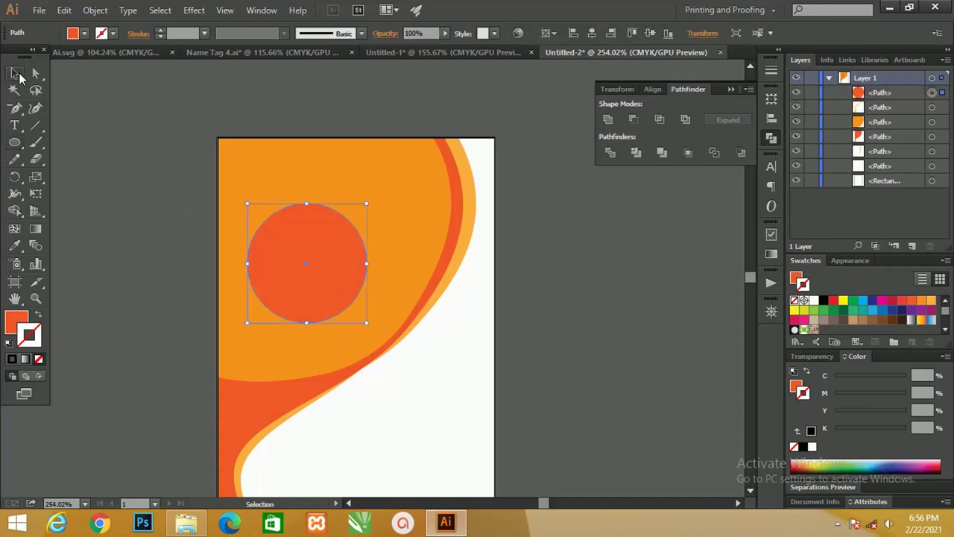
# Swap the circle's fill and stroke colours, give it a 5 pt outline and nudge it up
pyautogui.click(39, 316)
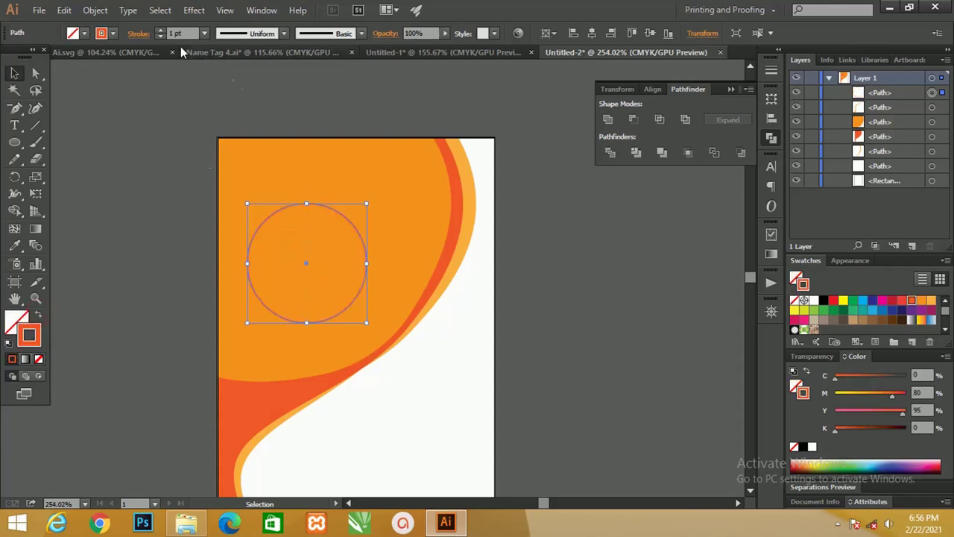
pyautogui.click(159, 31)
pyautogui.click(160, 31)
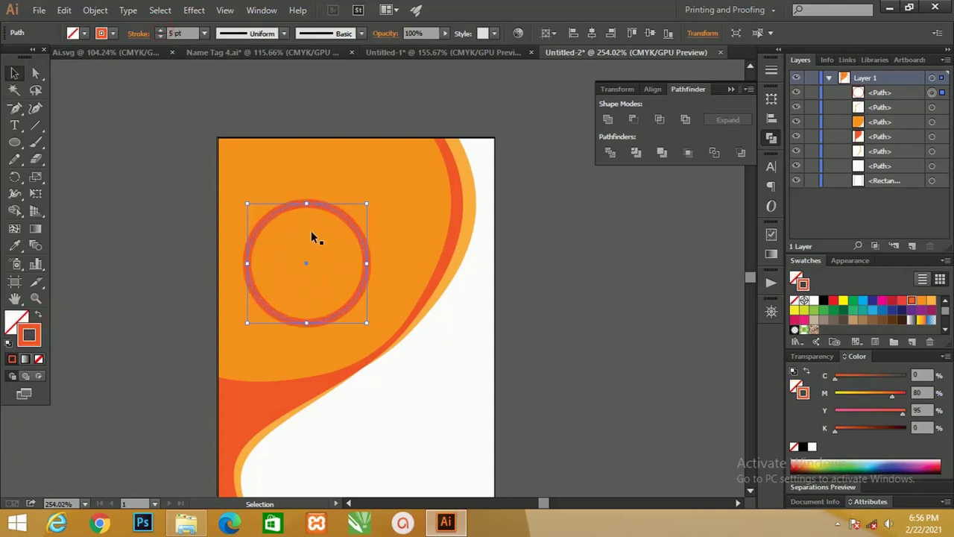
pyautogui.press('z')
pyautogui.moveTo(298, 205); pyautogui.dragTo(296, 206)
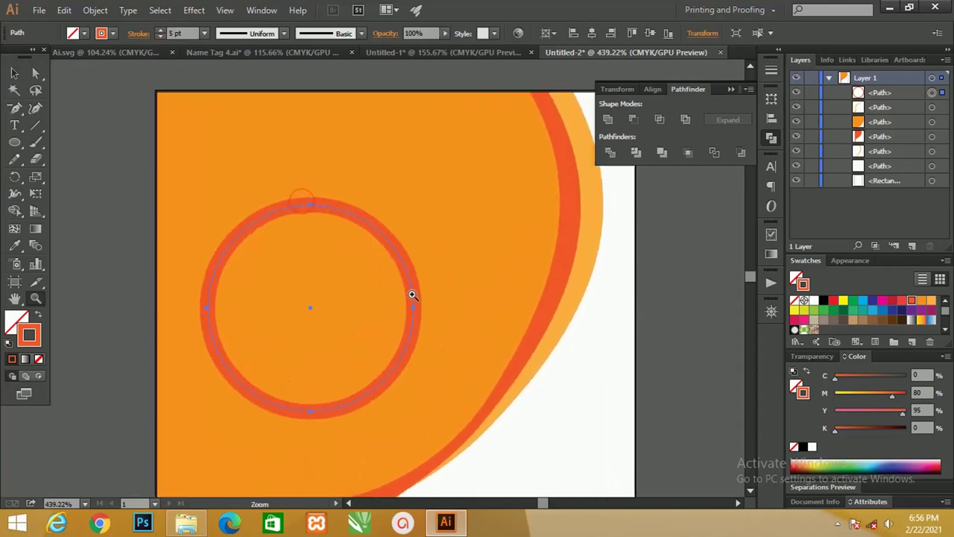
pyautogui.press('v')
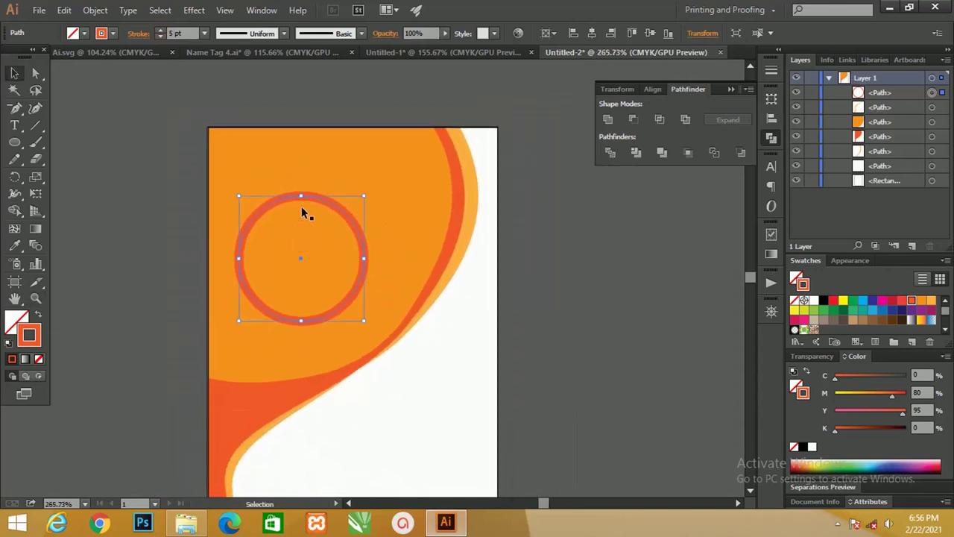
pyautogui.press('Up')
pyautogui.press('Up')
pyautogui.press('Up')
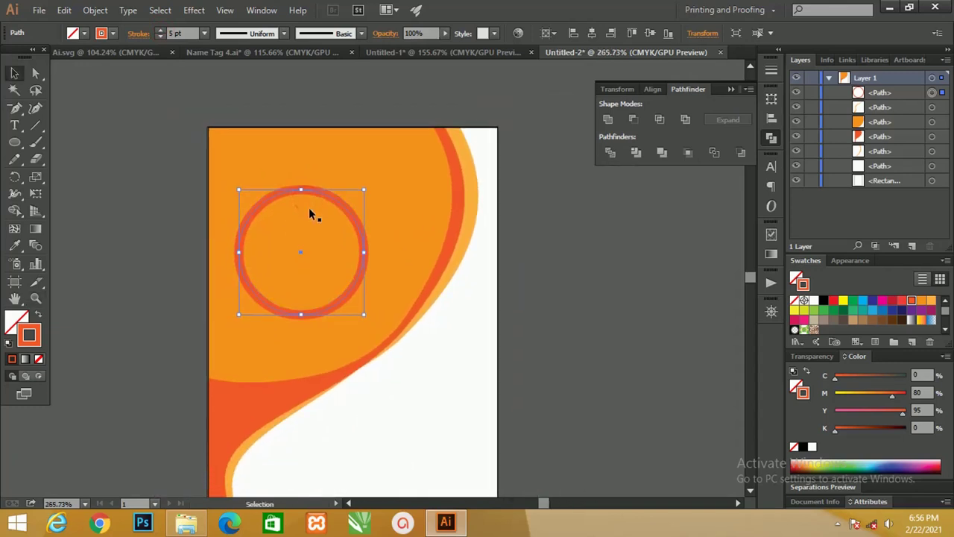
# Paste a white-filled, stroke-less copy of the circle in front and move it beneath the ring in Layers
pyautogui.press('a')
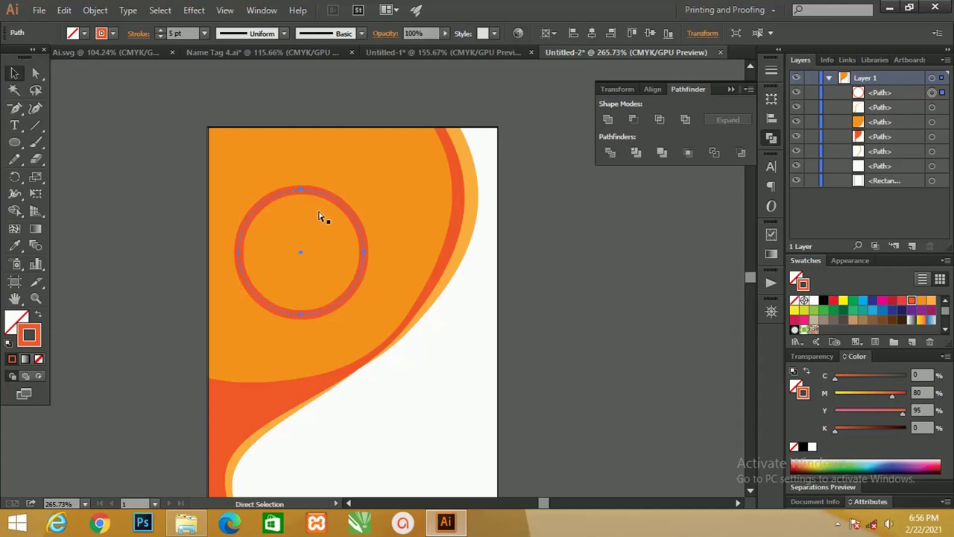
pyautogui.hotkey('ctrl', 'c')
pyautogui.hotkey('ctrl', 'f')
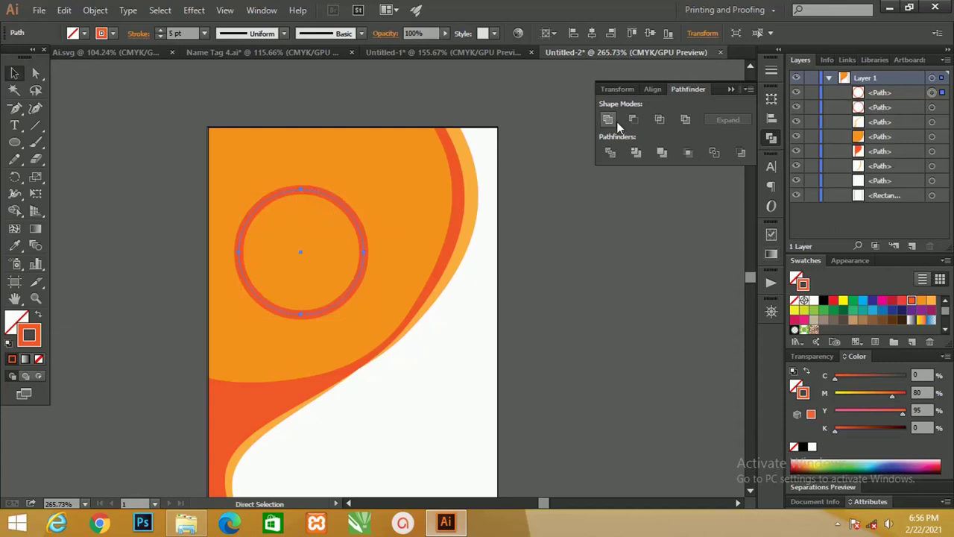
pyautogui.press('v')
pyautogui.press('d')
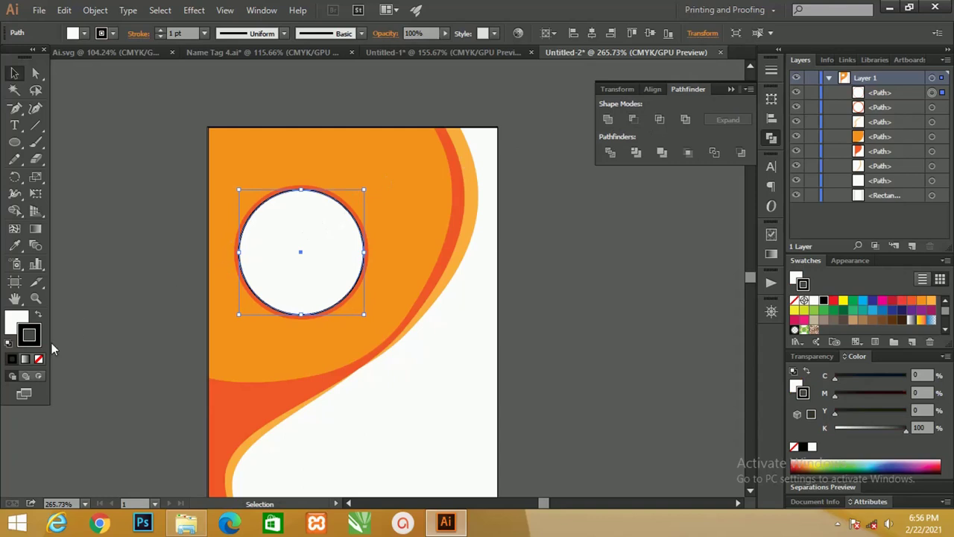
pyautogui.click(41, 359)
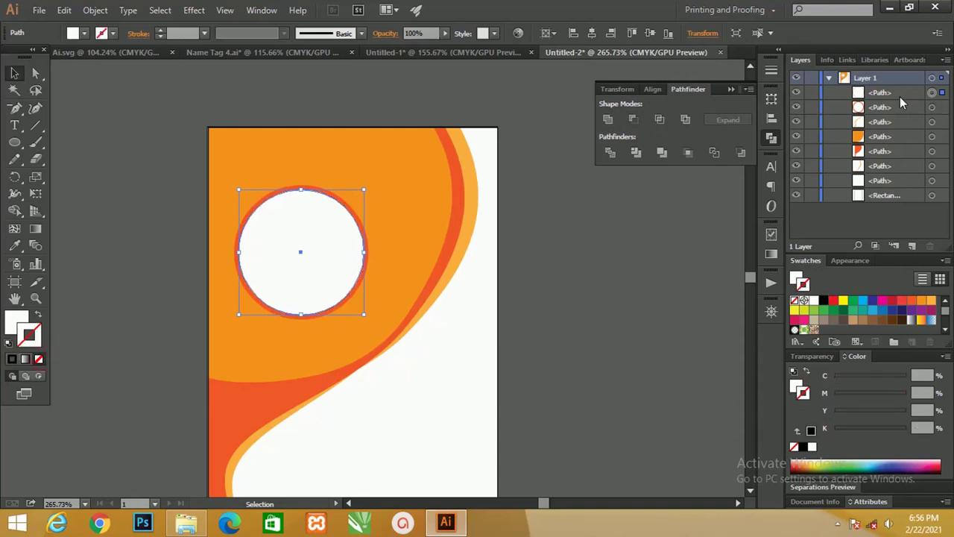
pyautogui.moveTo(899, 92); pyautogui.dragTo(899, 112)
pyautogui.click(214, 100)
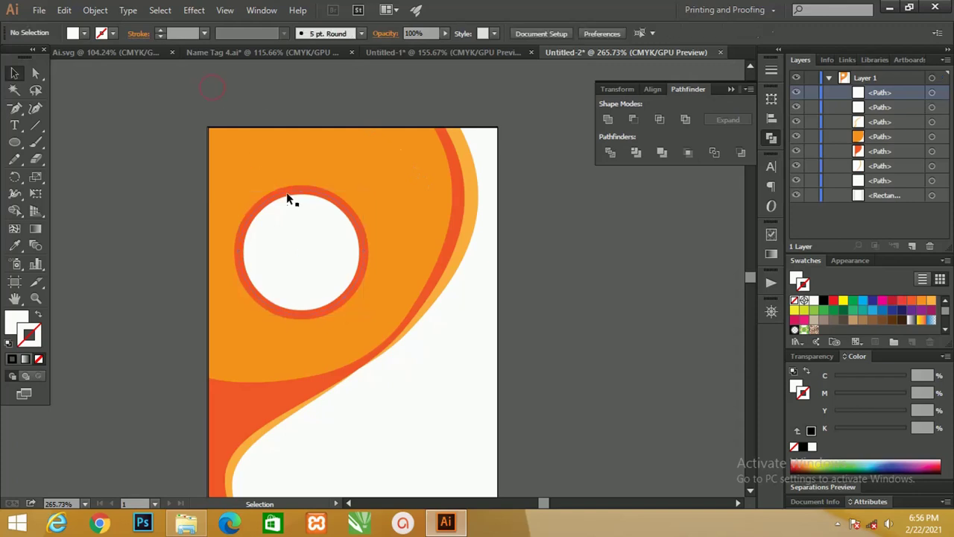
pyautogui.click(286, 195)
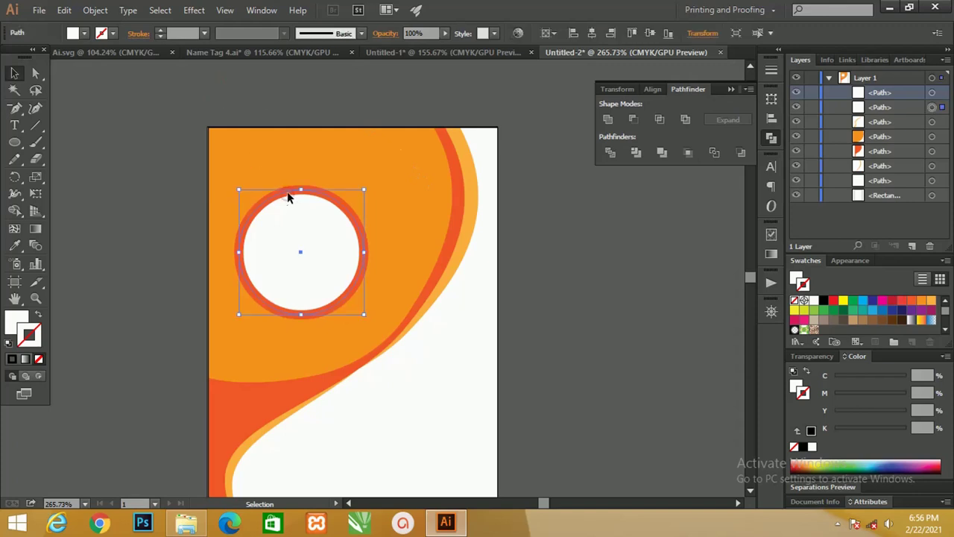
pyautogui.click(159, 36)
# Set the orange ring circle's stroke weight to 4 pt
pyautogui.click(275, 123)
pyautogui.click(289, 195)
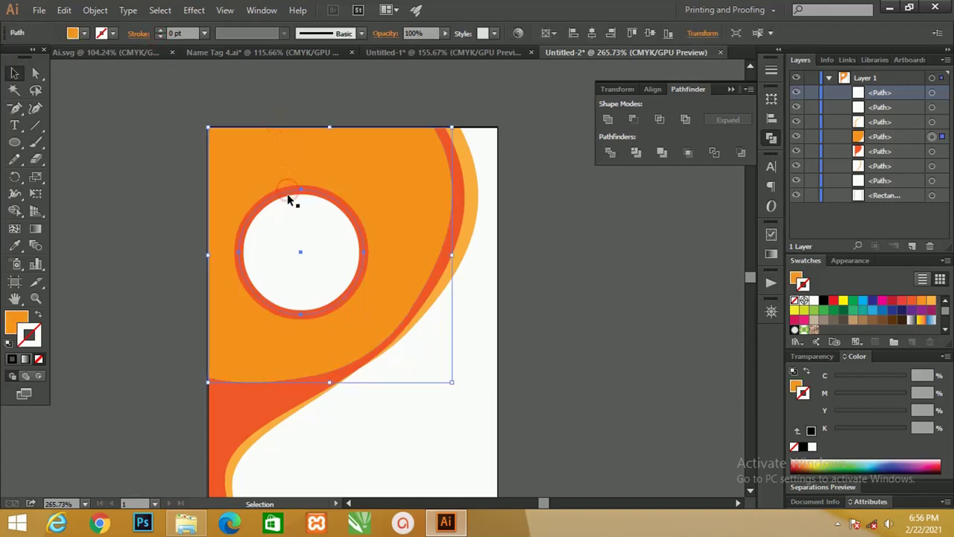
pyautogui.click(288, 194)
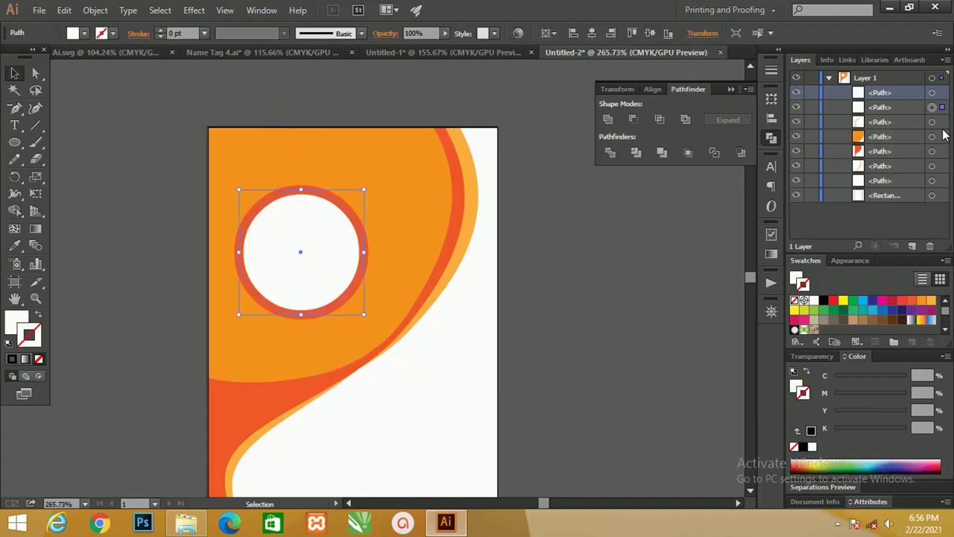
pyautogui.hotkey('ctrl', 'shift', 'a')
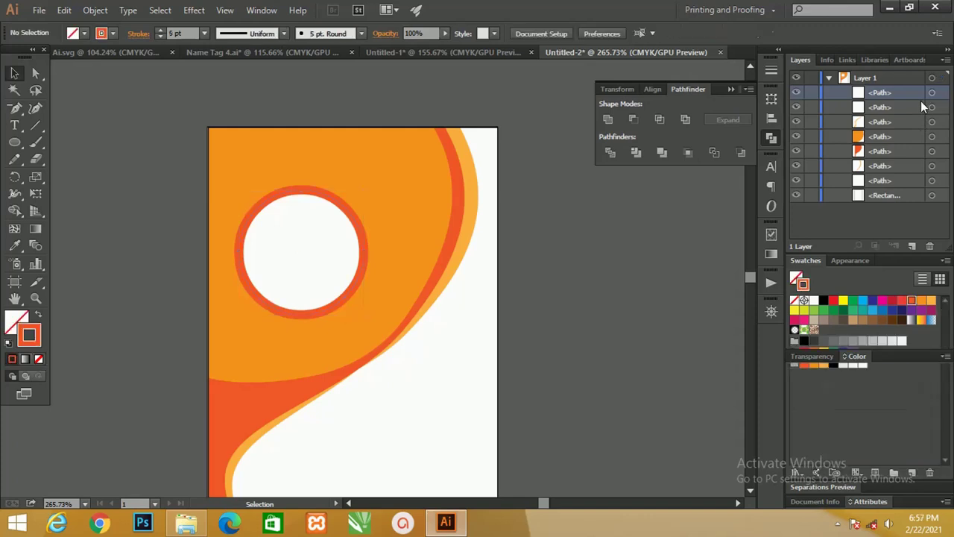
pyautogui.click(932, 91)
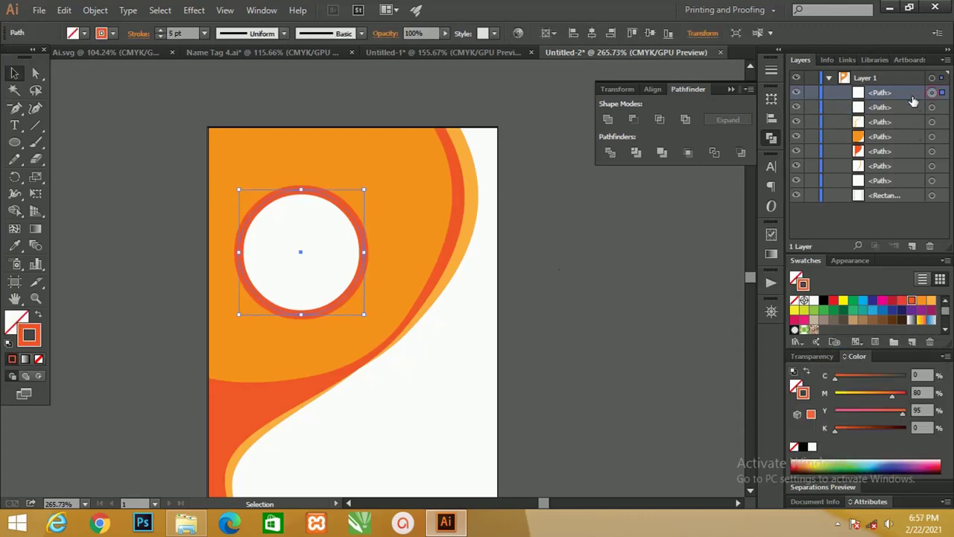
pyautogui.click(161, 36)
pyautogui.click(161, 35)
pyautogui.click(160, 31)
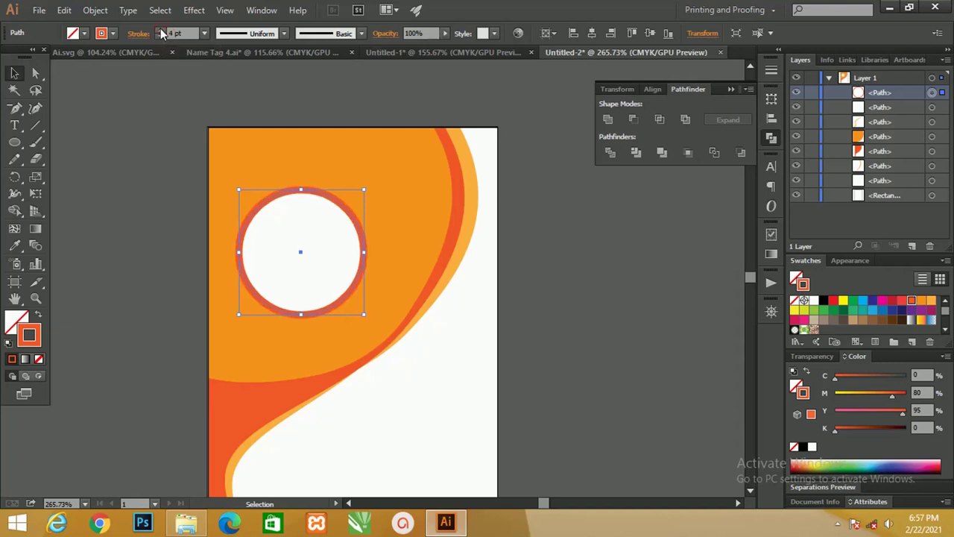
pyautogui.click(170, 84)
pyautogui.click(350, 215)
# Duplicate the orange shape to the left as a black outline with no fill, brought to front
pyautogui.click(403, 210)
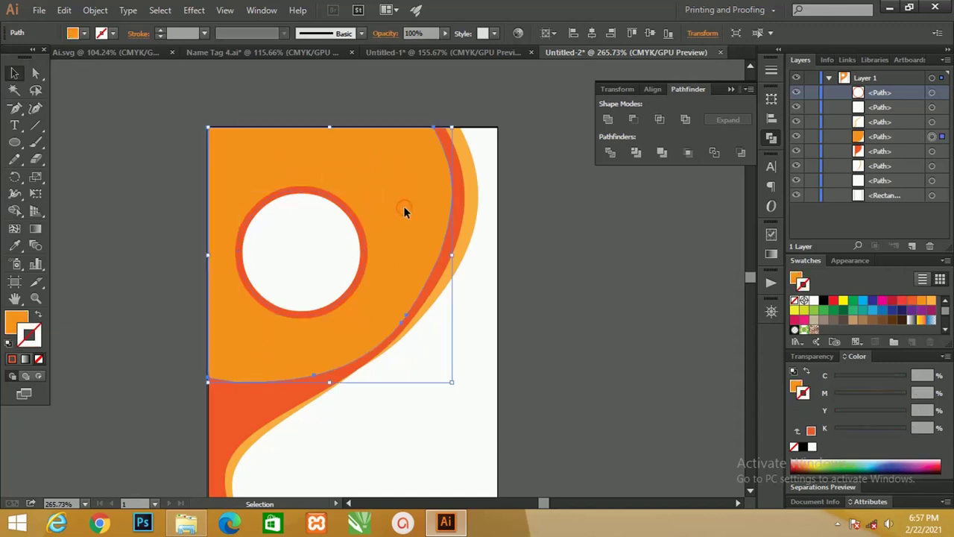
pyautogui.moveTo(413, 221); pyautogui.dragTo(307, 199)
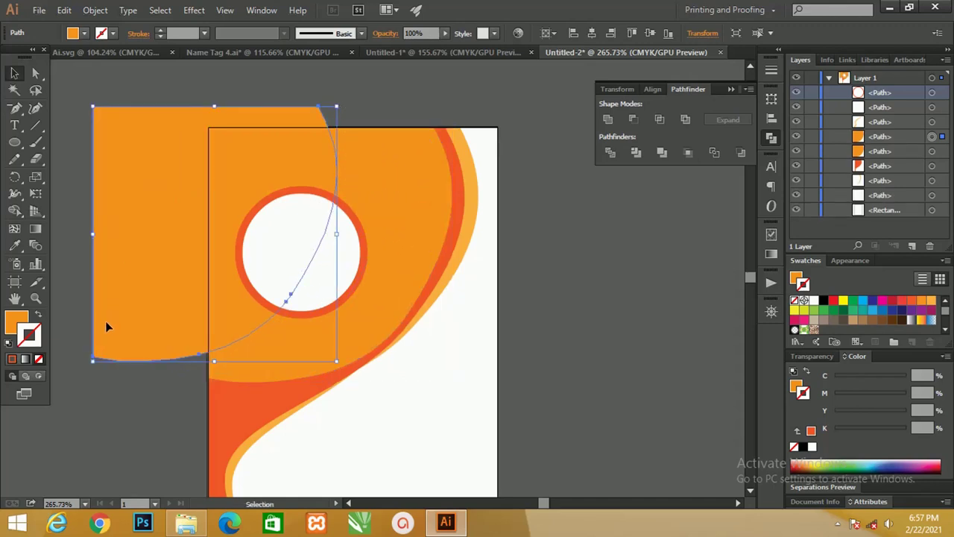
pyautogui.click(9, 342)
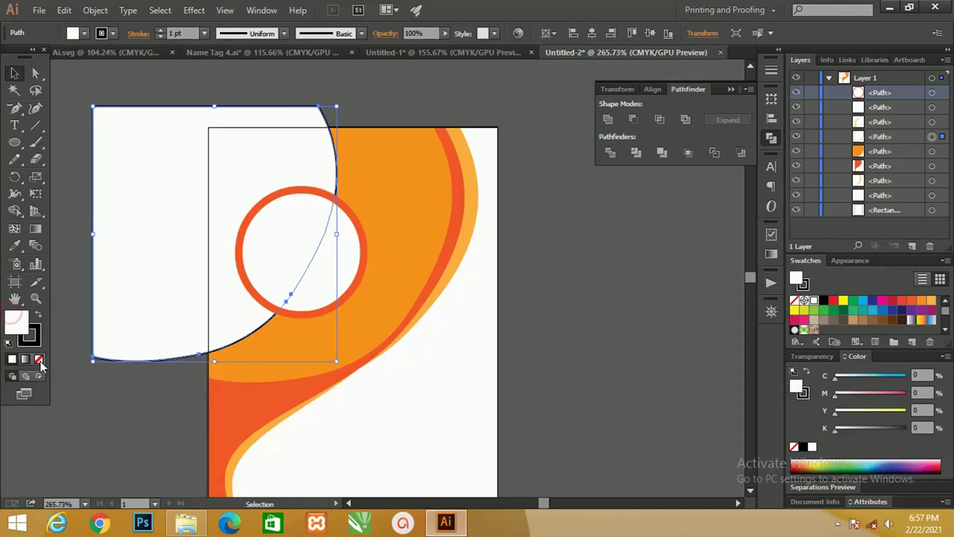
pyautogui.click(39, 358)
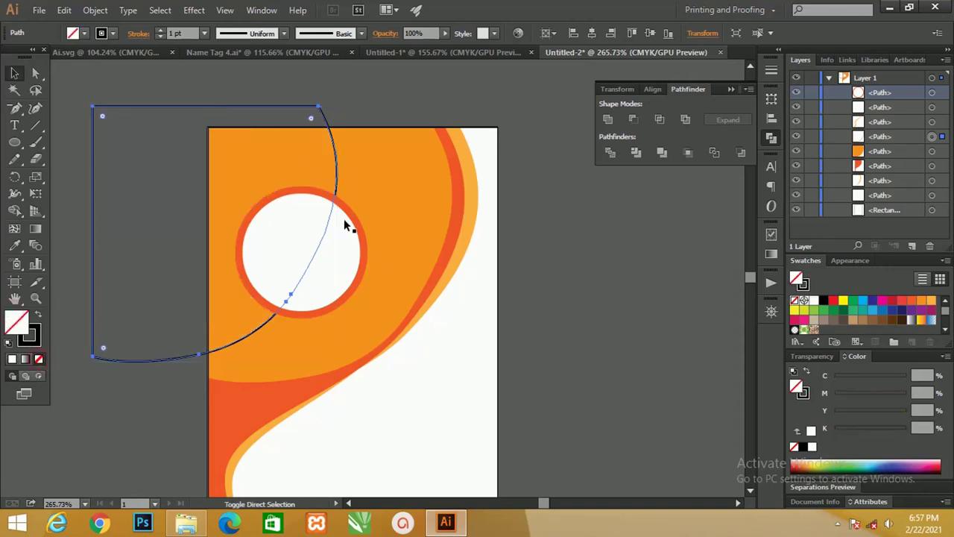
pyautogui.hotkey('ctrl', 'shift', ']')
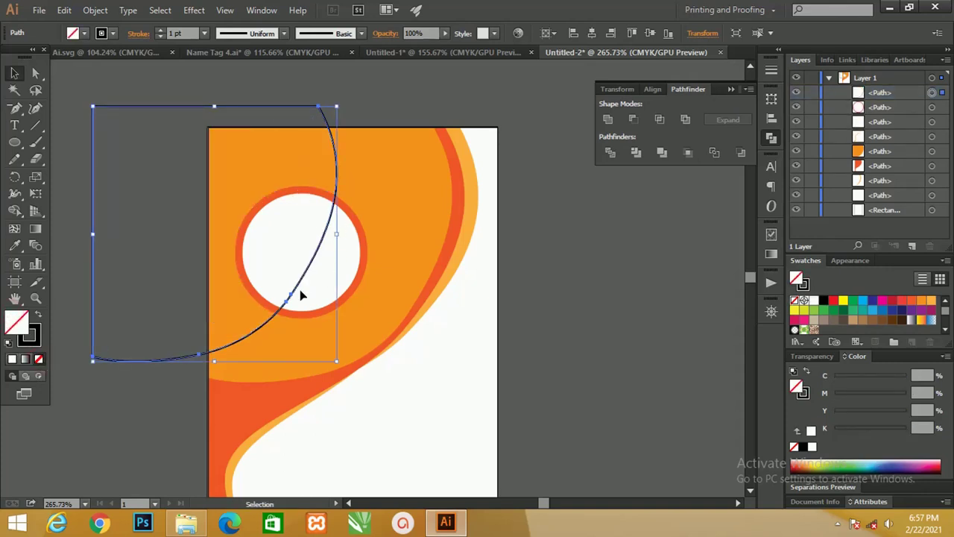
# Shift the outline copy slightly left so its curve crosses the photo circle
pyautogui.moveTo(338, 175); pyautogui.dragTo(331, 176)
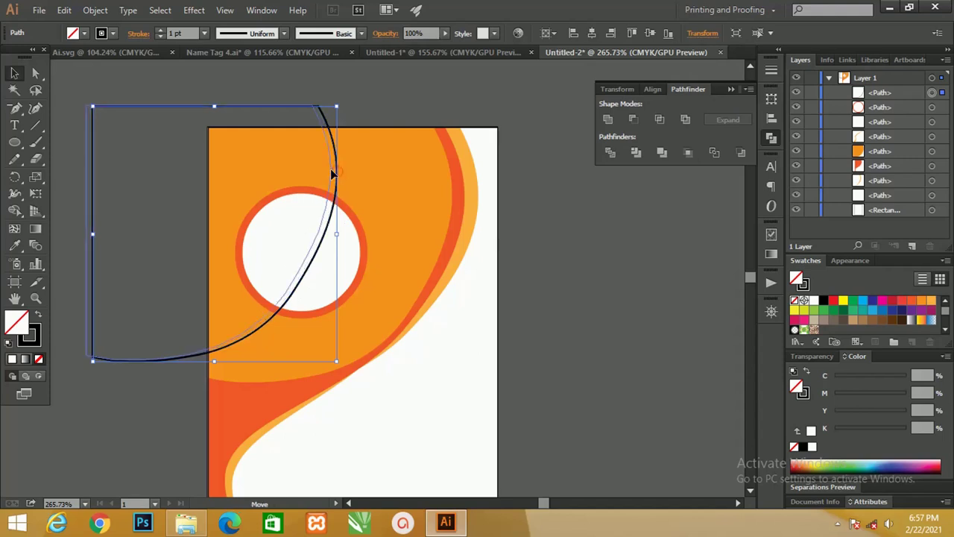
pyautogui.keyDown('ctrl'); pyautogui.click(332, 176); pyautogui.keyUp('ctrl')
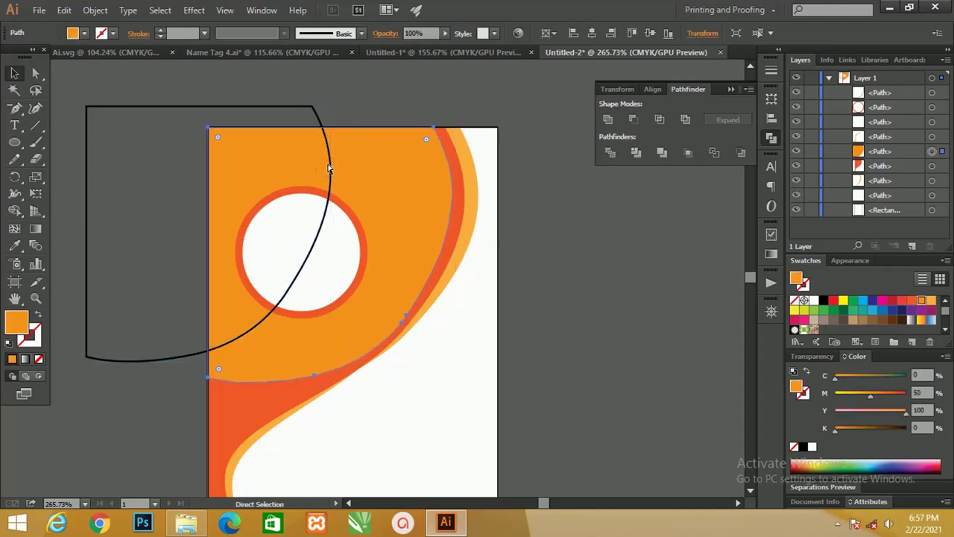
pyautogui.click(325, 122)
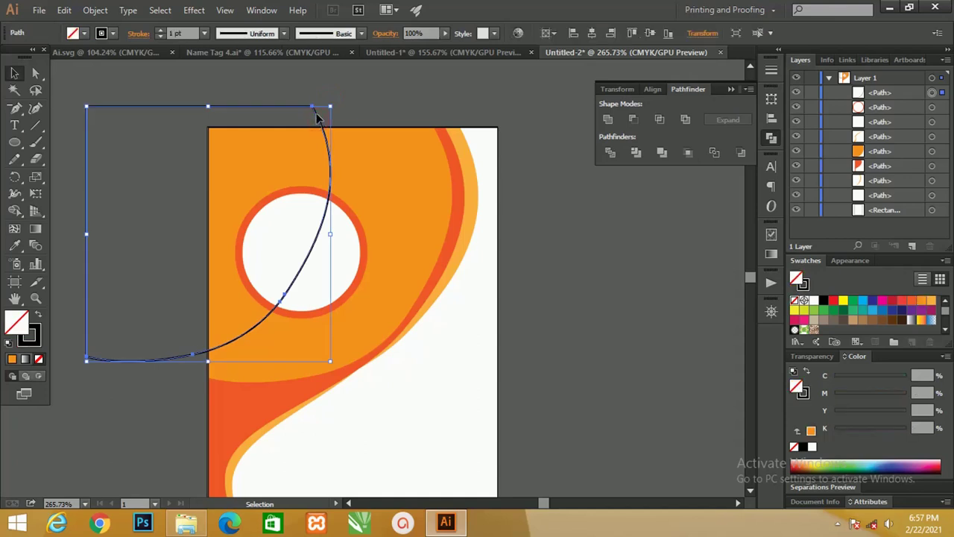
pyautogui.moveTo(320, 117); pyautogui.dragTo(315, 117)
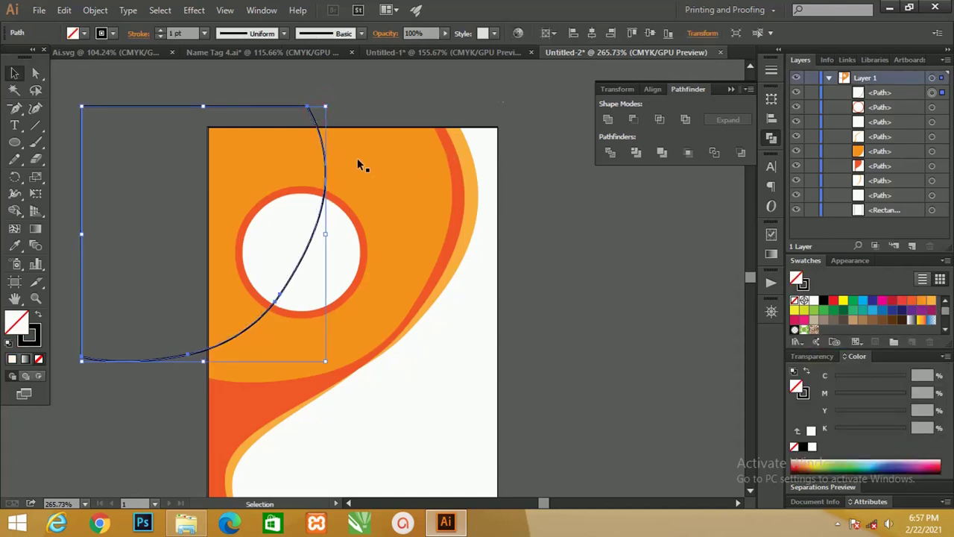
pyautogui.click(354, 214)
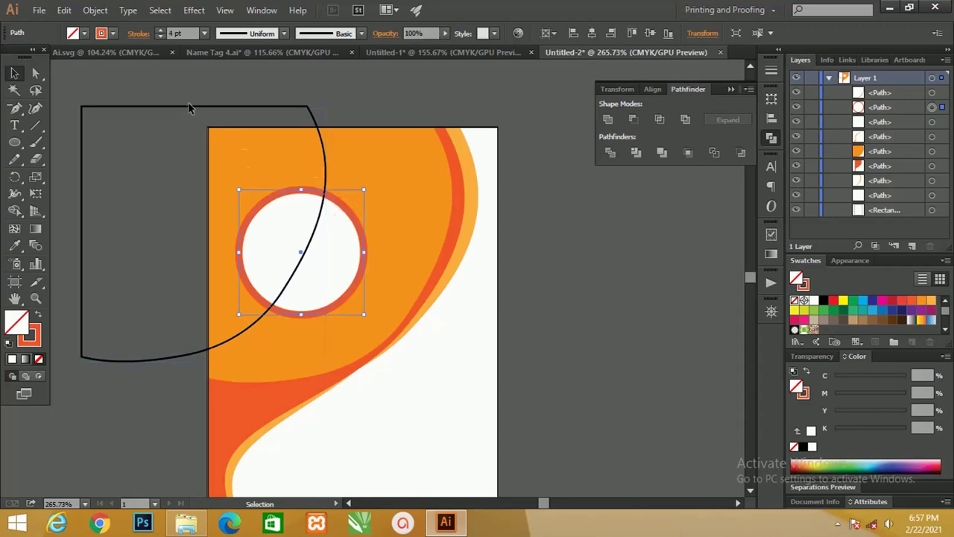
# Expand the photo circle into filled shapes via Object > Expand
pyautogui.click(96, 10)
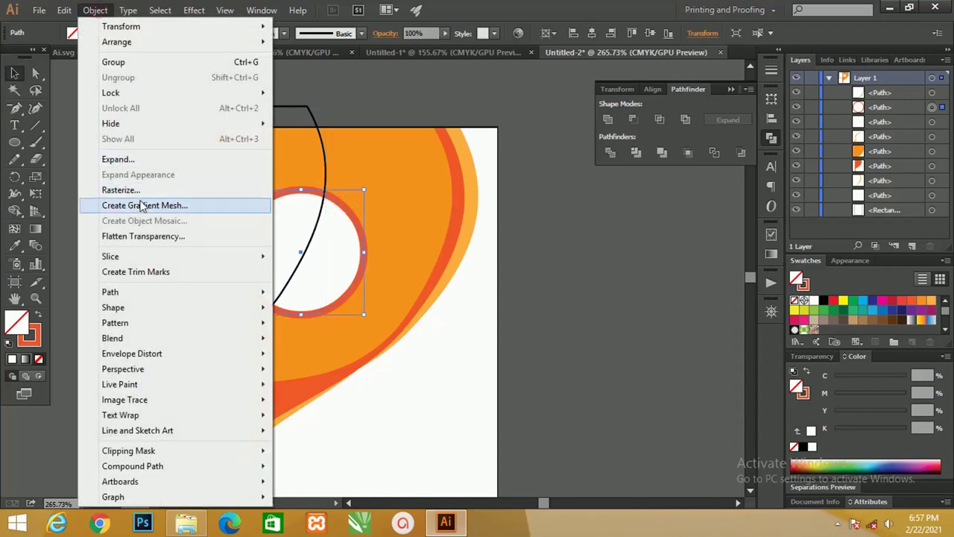
pyautogui.click(141, 162)
pyautogui.click(575, 300)
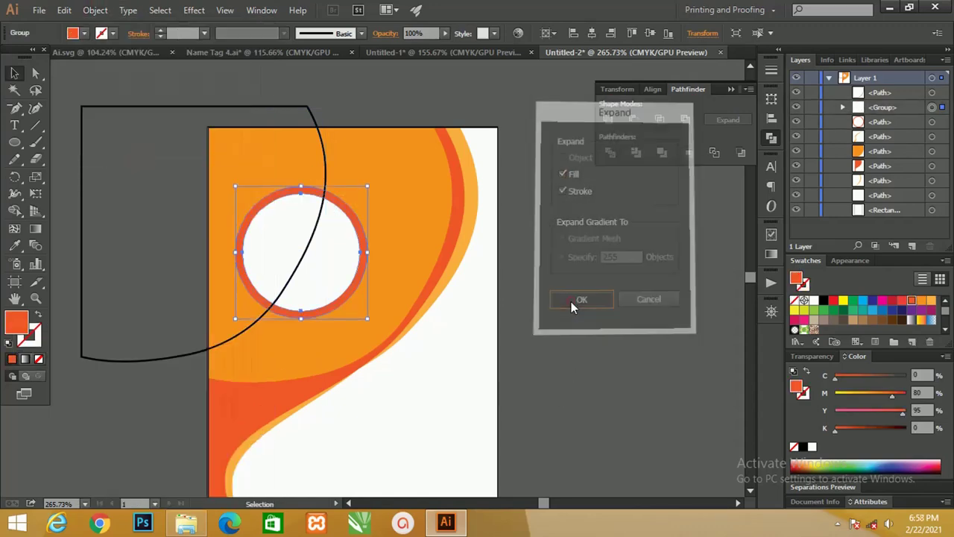
pyautogui.keyDown('shift'); pyautogui.click(324, 165); pyautogui.keyUp('shift')
pyautogui.click(328, 107)
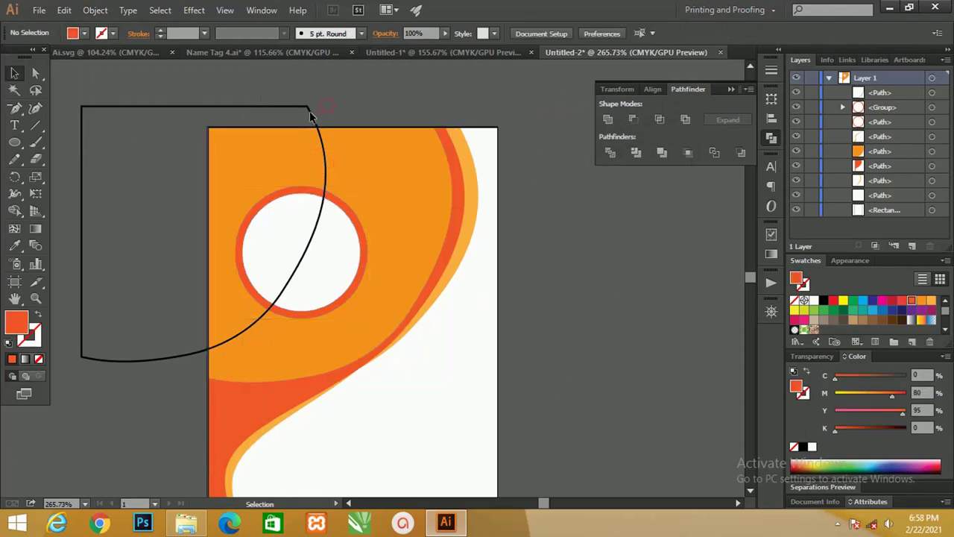
# Divide the circle along the curved outline, ungroup, and delete the leftover outer curve
pyautogui.click(306, 111)
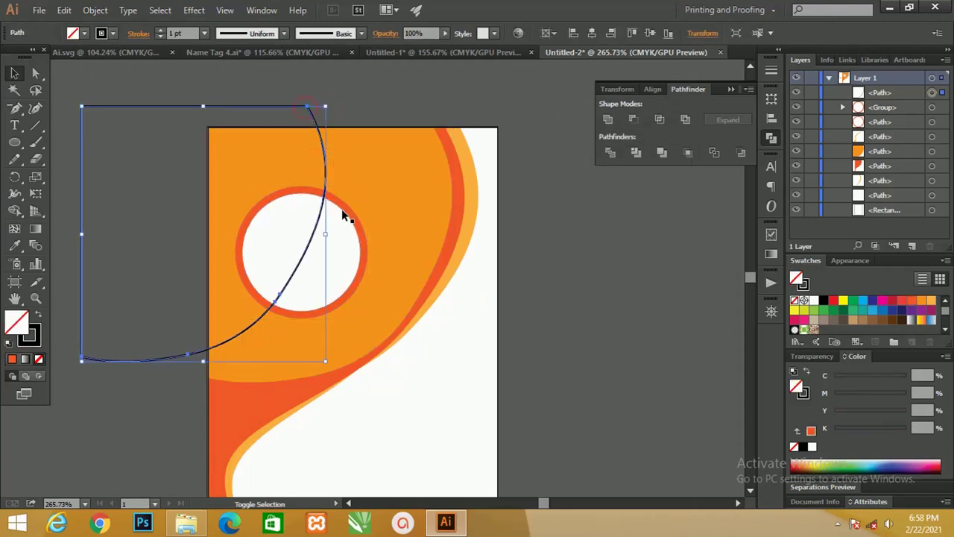
pyautogui.keyDown('shift'); pyautogui.click(345, 208); pyautogui.keyUp('shift')
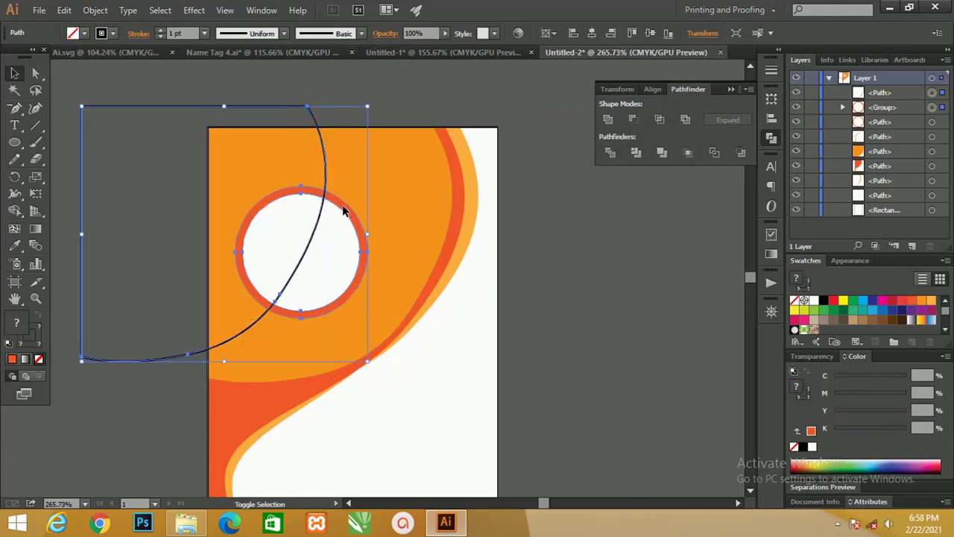
pyautogui.click(611, 152)
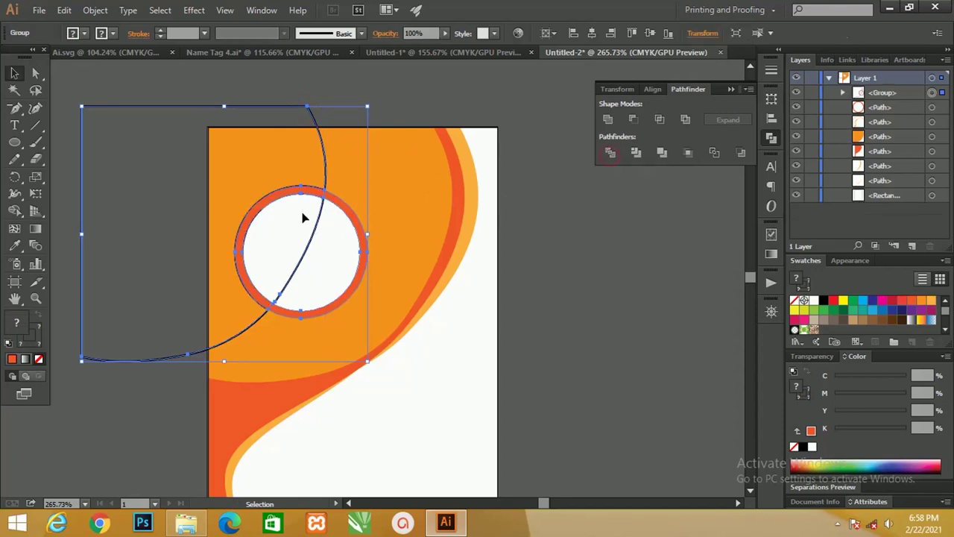
pyautogui.rightClick(313, 193)
pyautogui.click(351, 272)
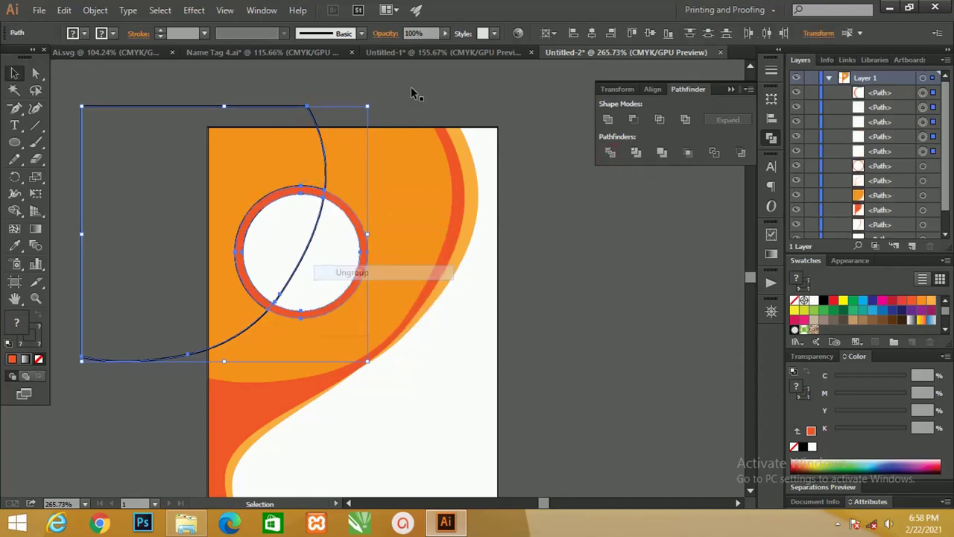
pyautogui.click(411, 72)
pyautogui.click(311, 112)
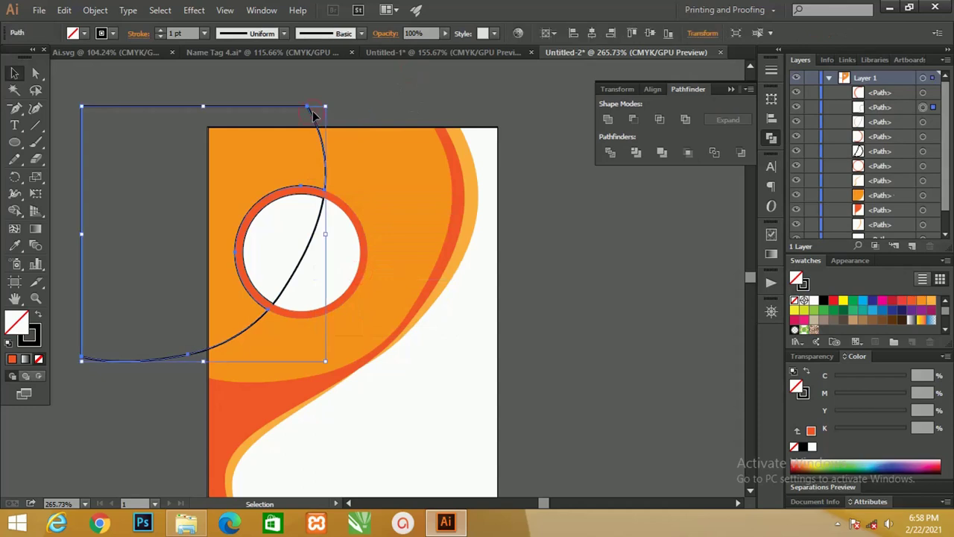
pyautogui.press('Left')
pyautogui.press('Delete')
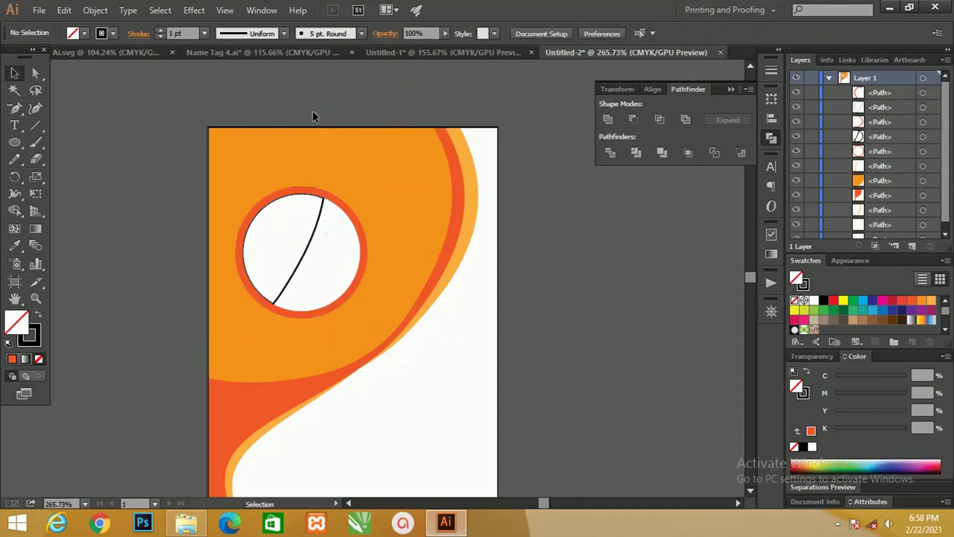
# Pull the stray curve out of the photo ring and delete it
pyautogui.click(322, 212)
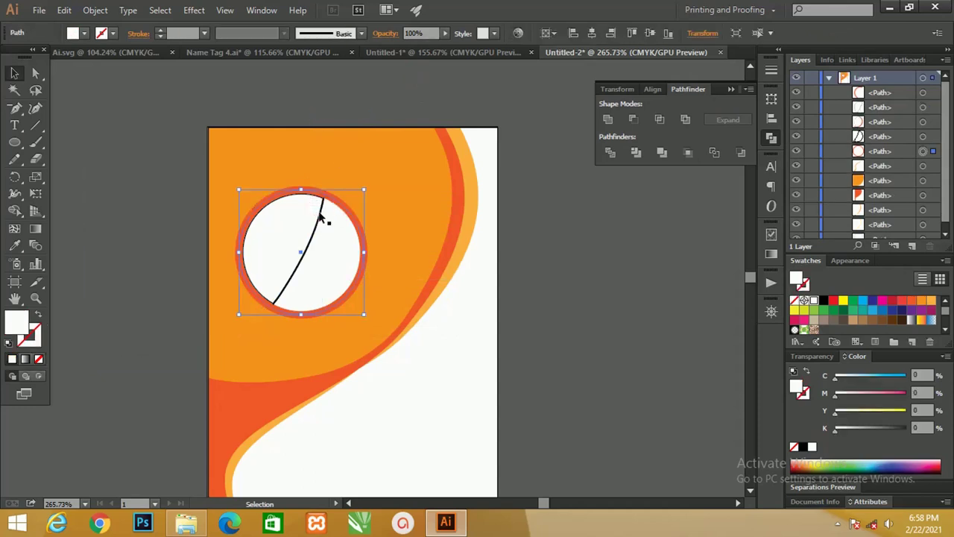
pyautogui.moveTo(321, 212); pyautogui.dragTo(251, 201)
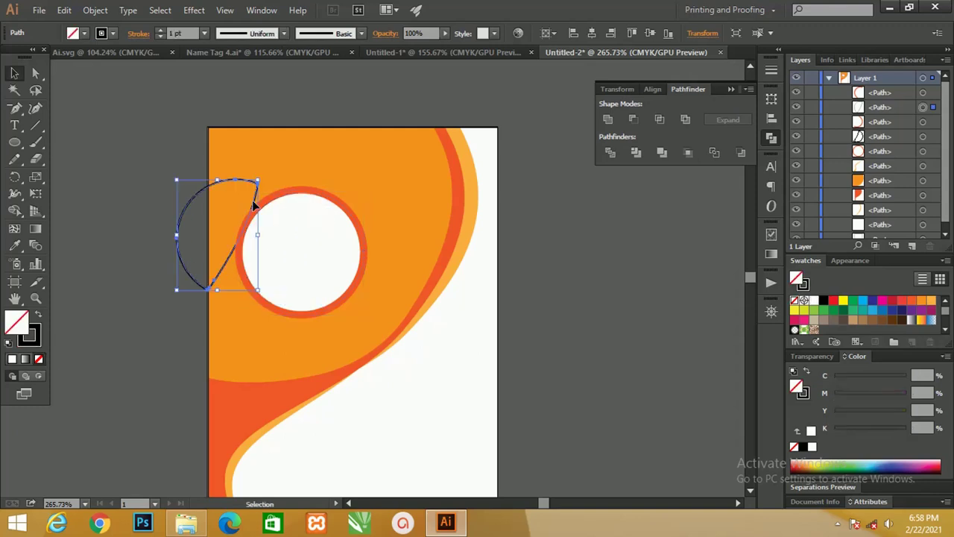
pyautogui.press('Delete')
# Colour the ring's right arc light grey from the Swatches panel, keeping the left arc orange-red
pyautogui.click(257, 207)
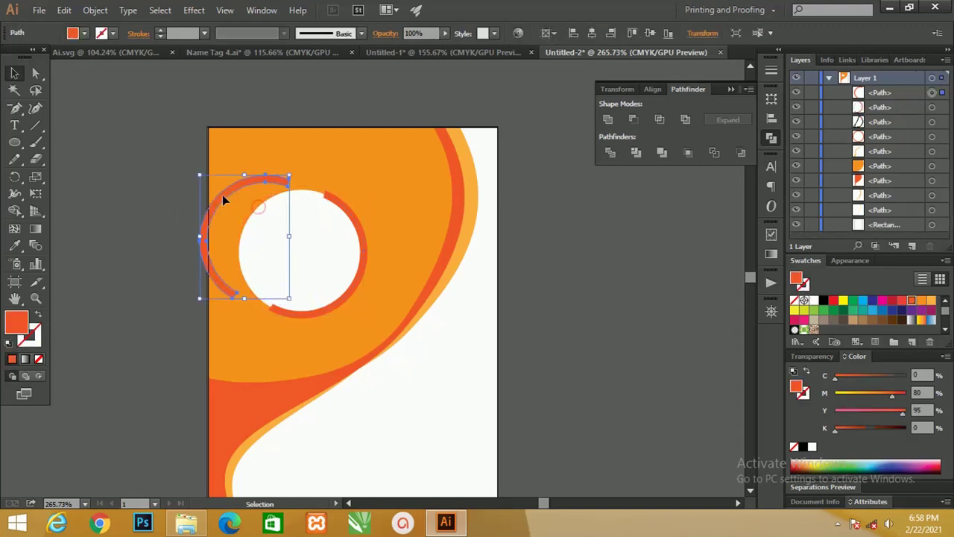
pyautogui.click(351, 217)
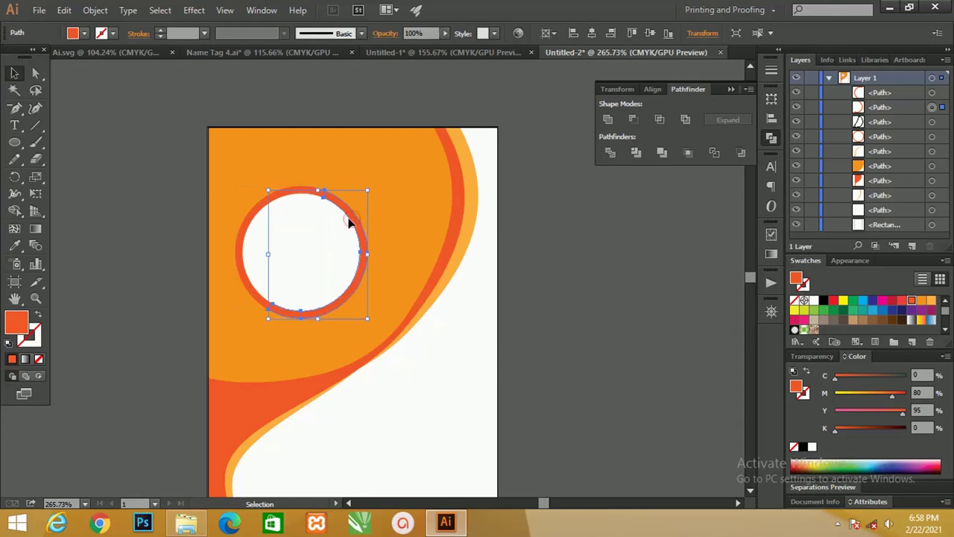
pyautogui.click(945, 328)
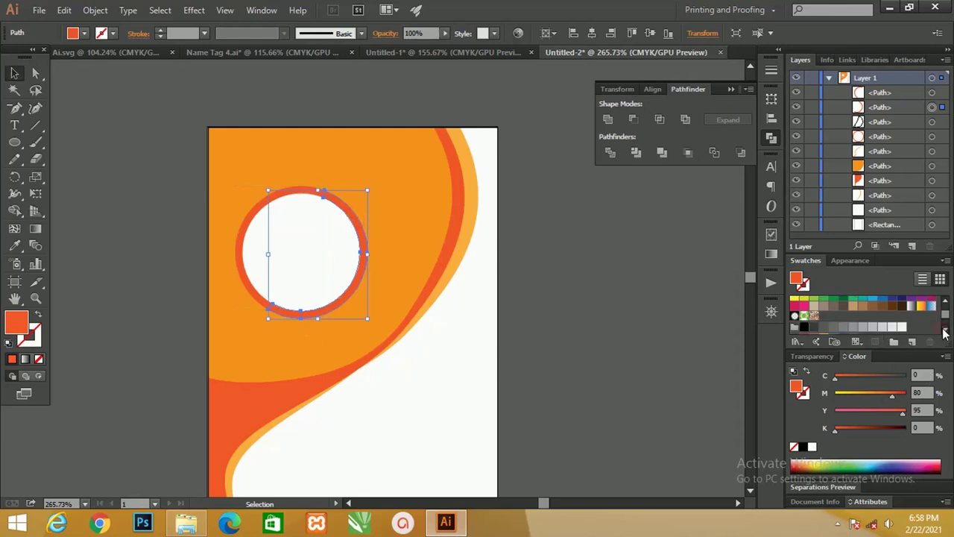
pyautogui.click(859, 327)
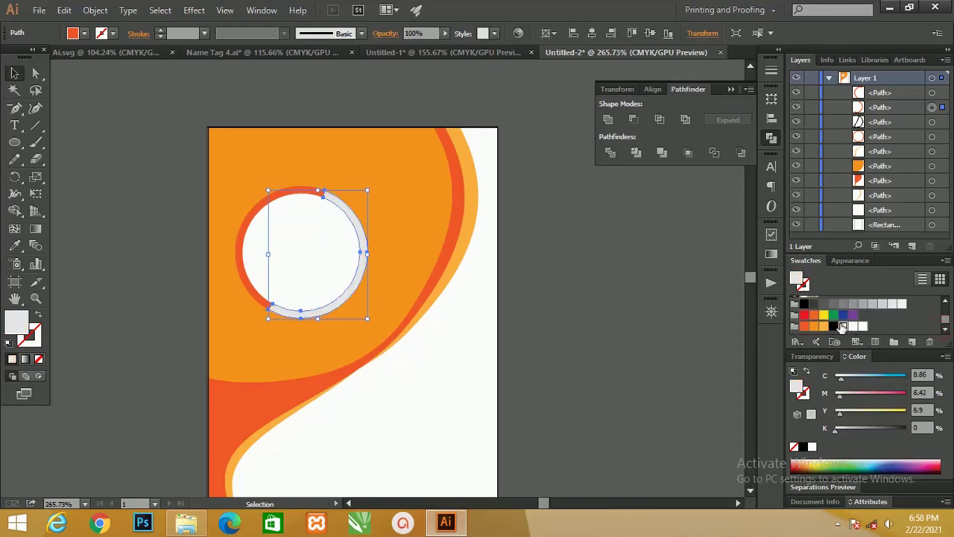
pyautogui.click(511, 260)
# Zoom out to the whole card and paste the card's text elements in place
pyautogui.press('z')
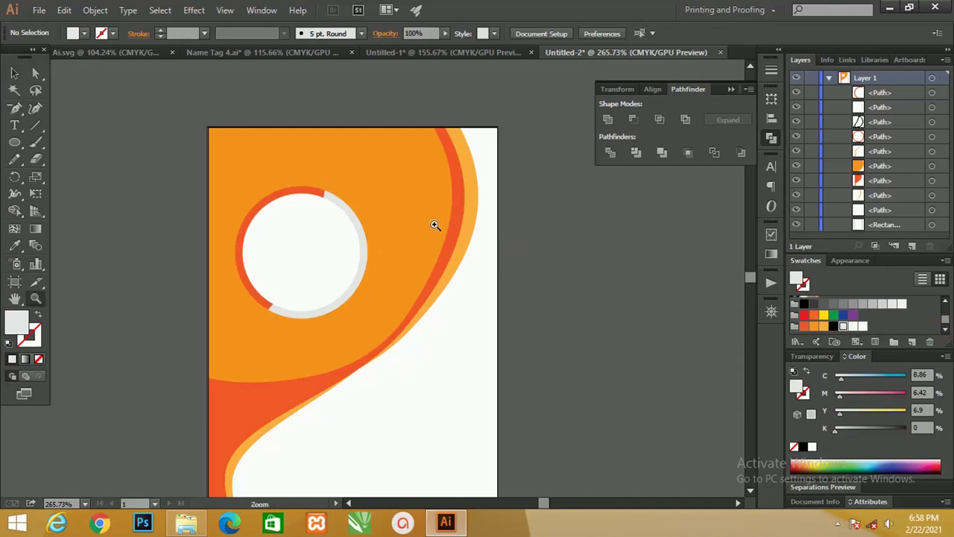
pyautogui.moveTo(432, 223); pyautogui.dragTo(340, 232)
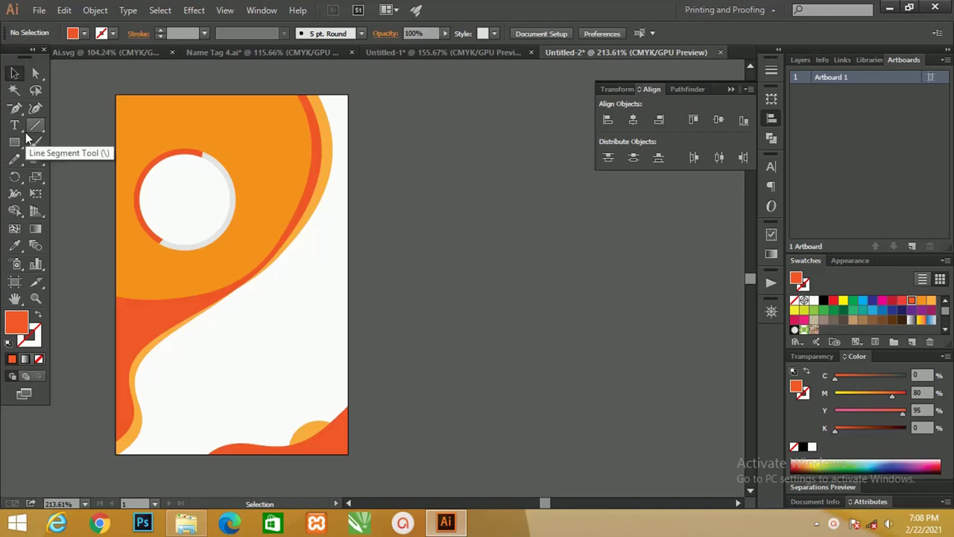
pyautogui.hotkey('ctrl', 'f')
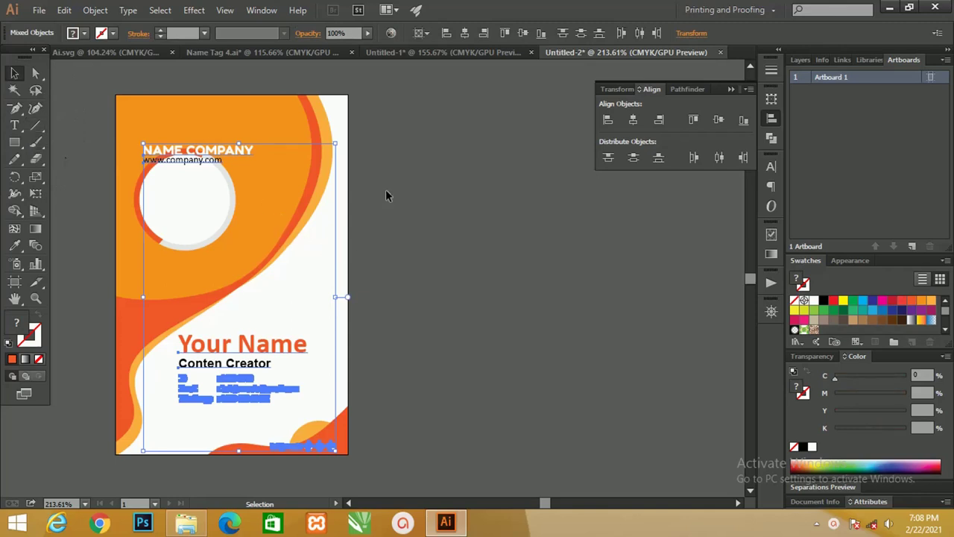
pyautogui.click(386, 196)
# Raise the NAME COMPANY text, lower the photo ring and enlarge it slightly
pyautogui.click(209, 150)
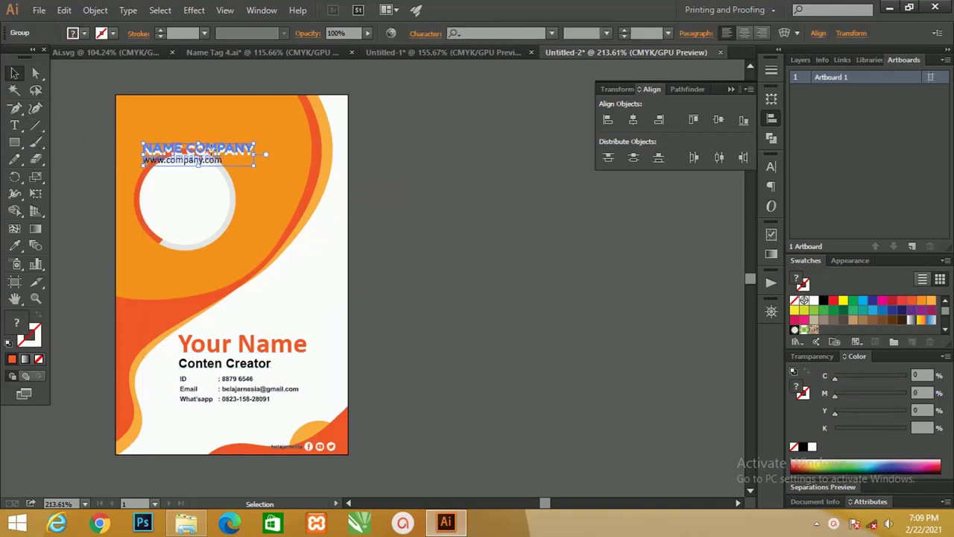
pyautogui.moveTo(209, 150); pyautogui.dragTo(209, 134)
pyautogui.moveTo(197, 176); pyautogui.dragTo(198, 186)
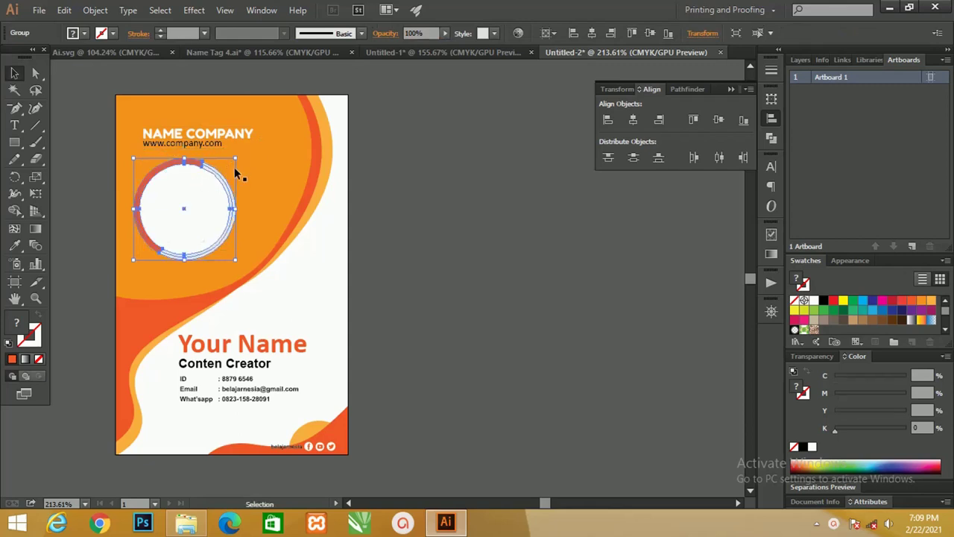
pyautogui.moveTo(235, 158); pyautogui.dragTo(239, 155)
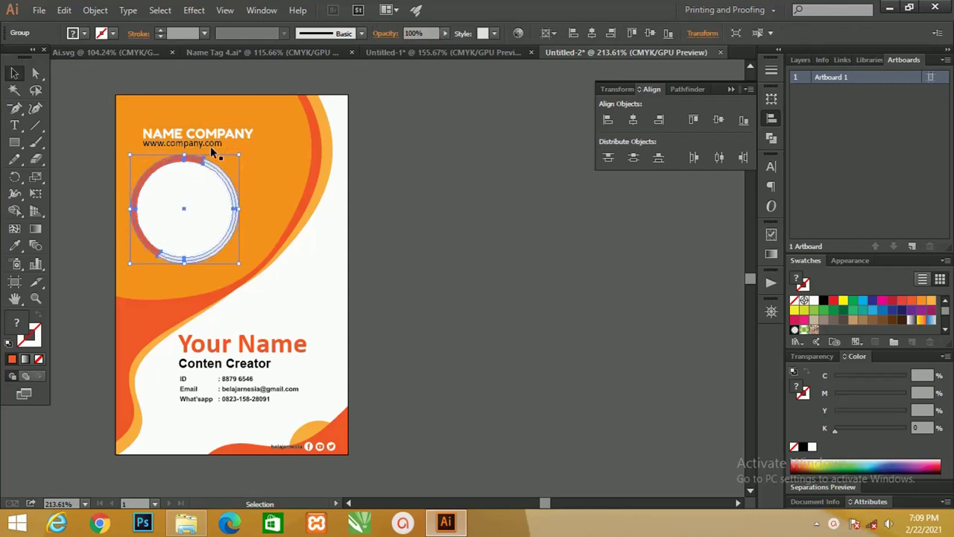
pyautogui.click(457, 190)
# Zoom in on the card and drag the globe SVG from the Pictures folder into the document
pyautogui.press('z')
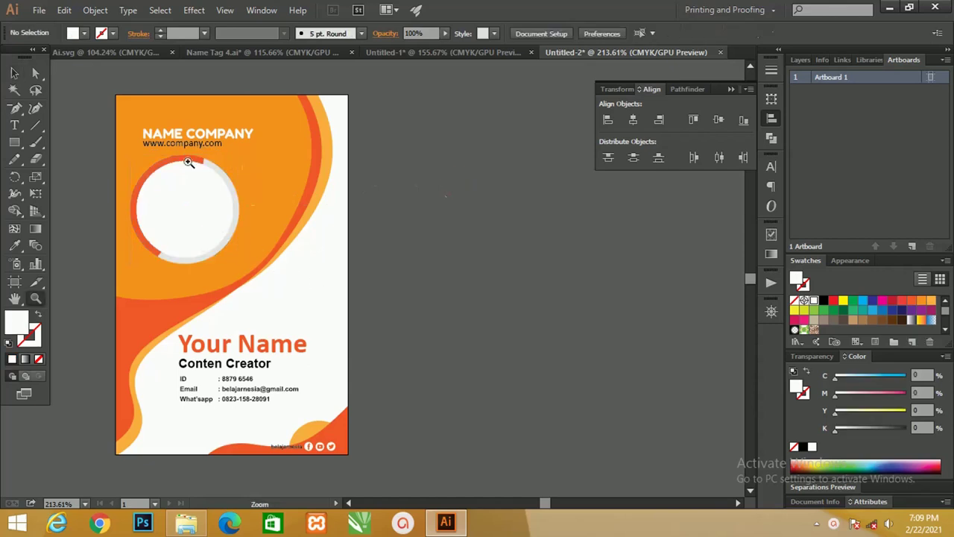
pyautogui.moveTo(172, 98); pyautogui.dragTo(224, 100)
pyautogui.moveTo(182, 151); pyautogui.dragTo(208, 169)
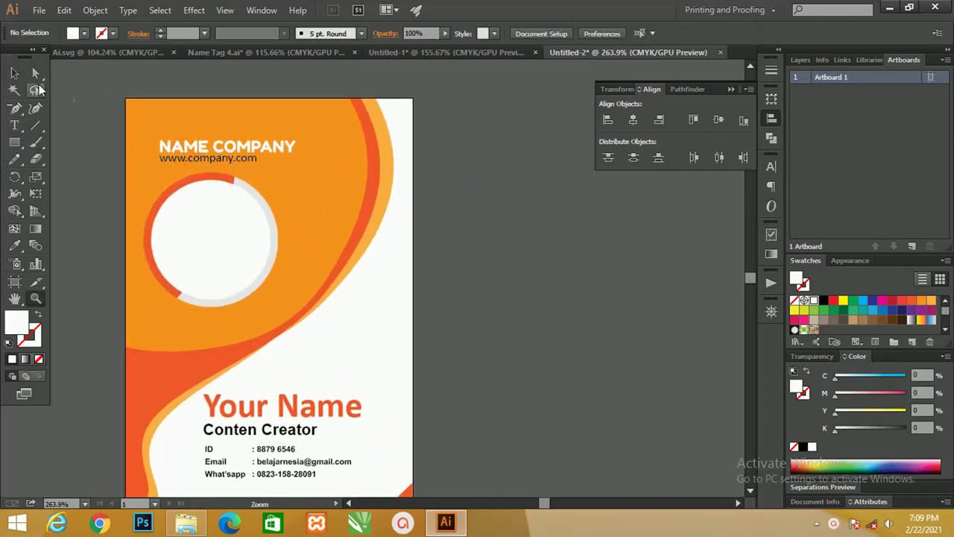
pyautogui.click(14, 72)
pyautogui.click(190, 153)
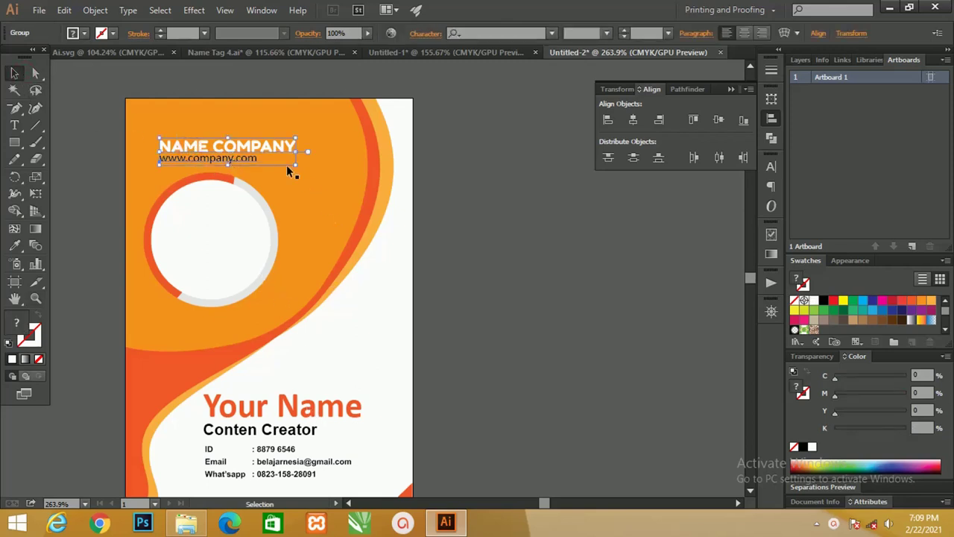
pyautogui.click(262, 406)
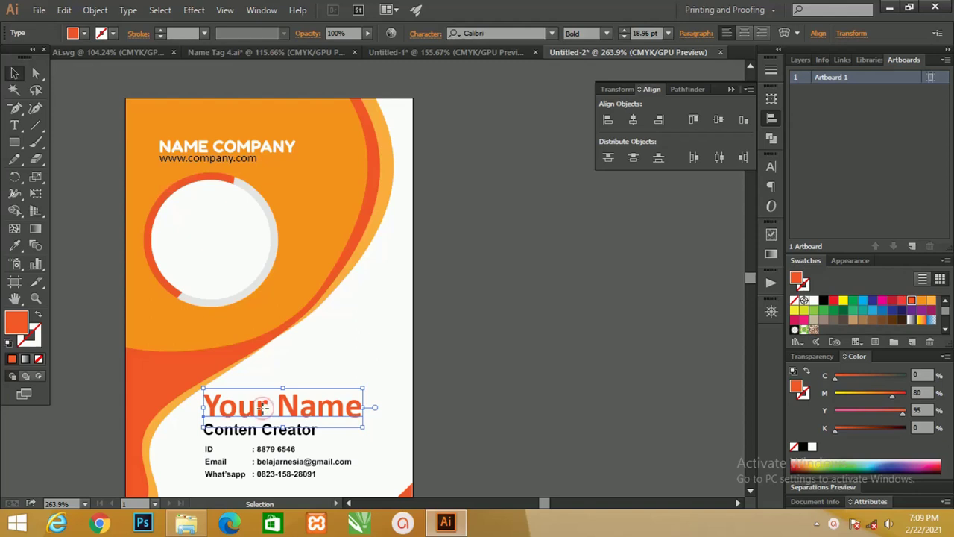
pyautogui.hotkey('alt', 'Tab')
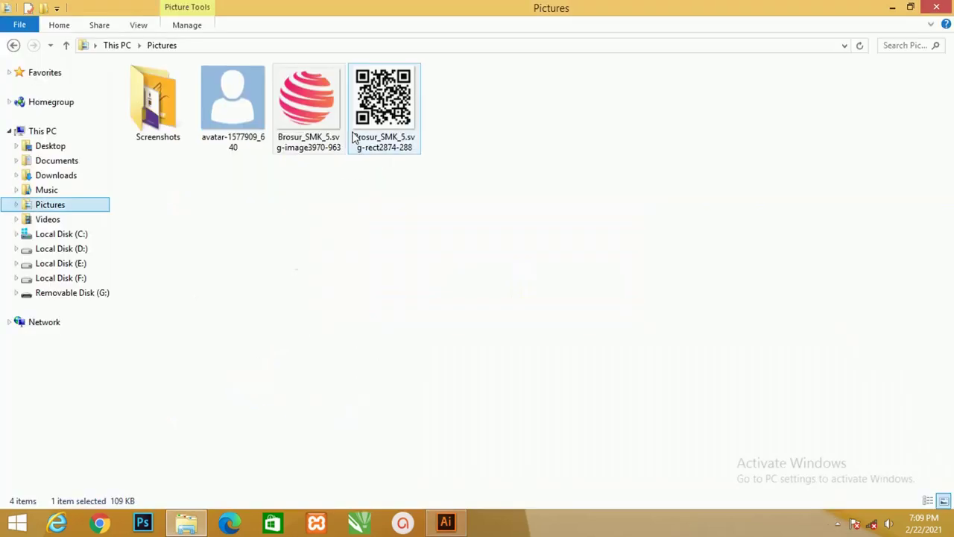
pyautogui.moveTo(309, 104)
pyautogui.mouseDown()
pyautogui.moveTo(446, 525)
pyautogui.moveTo(473, 346)
pyautogui.mouseUp()
# Shrink the globe image to logo size and place it above NAME COMPANY
pyautogui.click(726, 34)
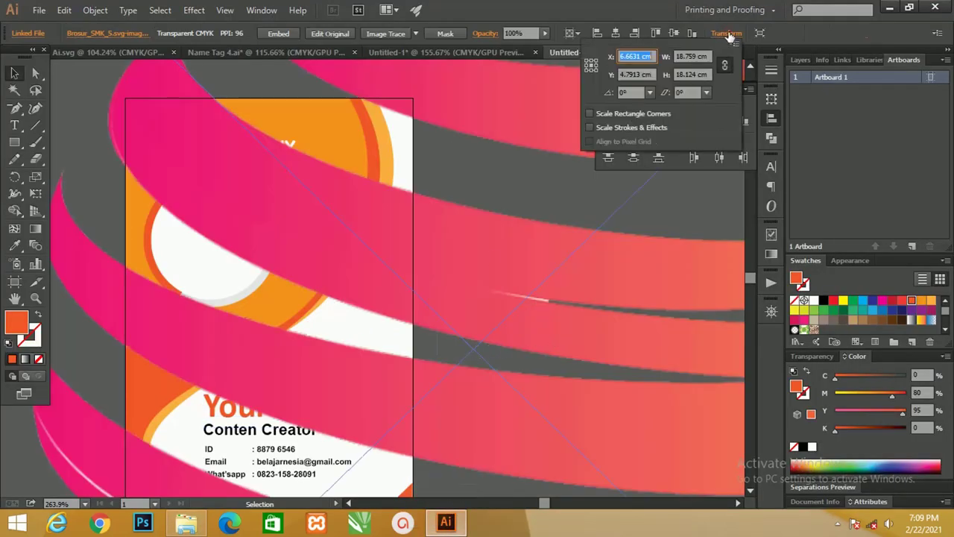
pyautogui.click(711, 56)
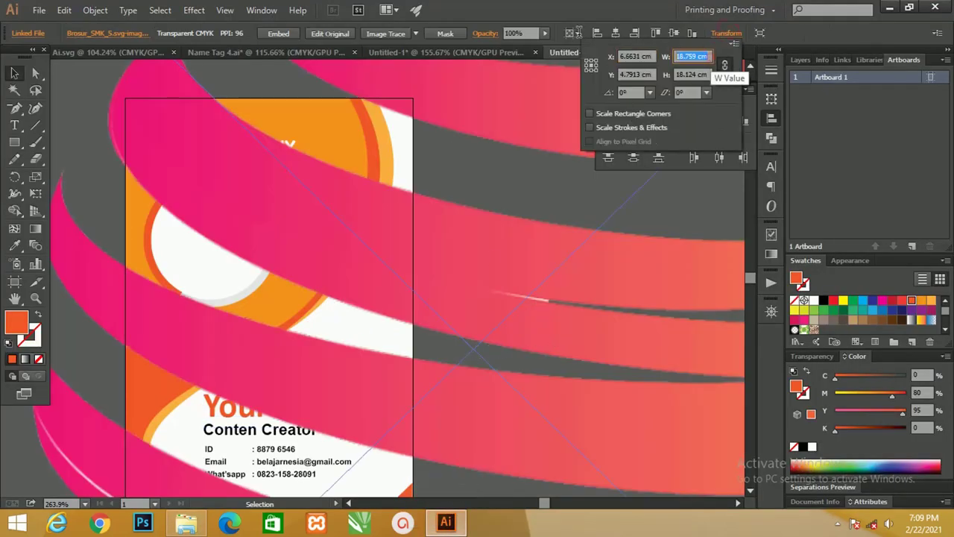
pyautogui.write('2')
pyautogui.press('Return')
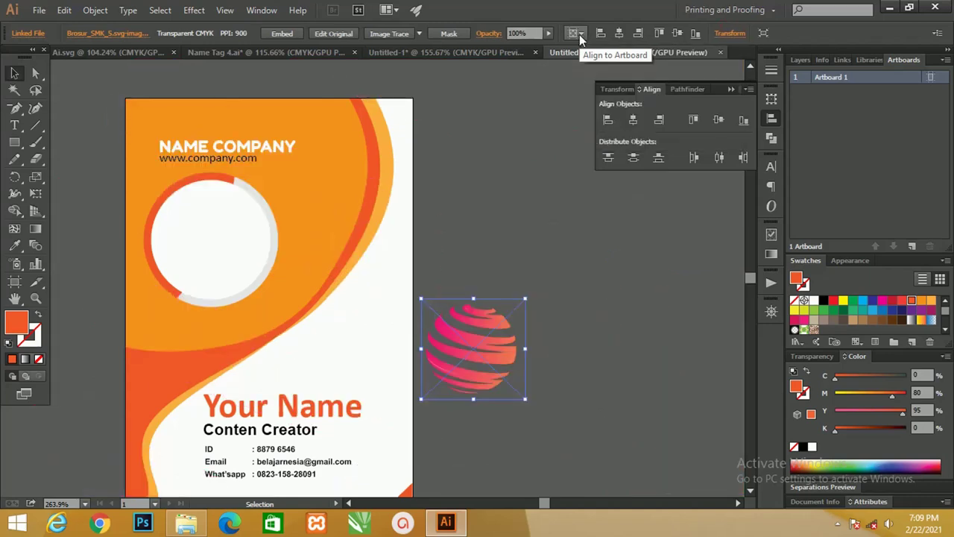
pyautogui.moveTo(521, 346); pyautogui.dragTo(272, 110)
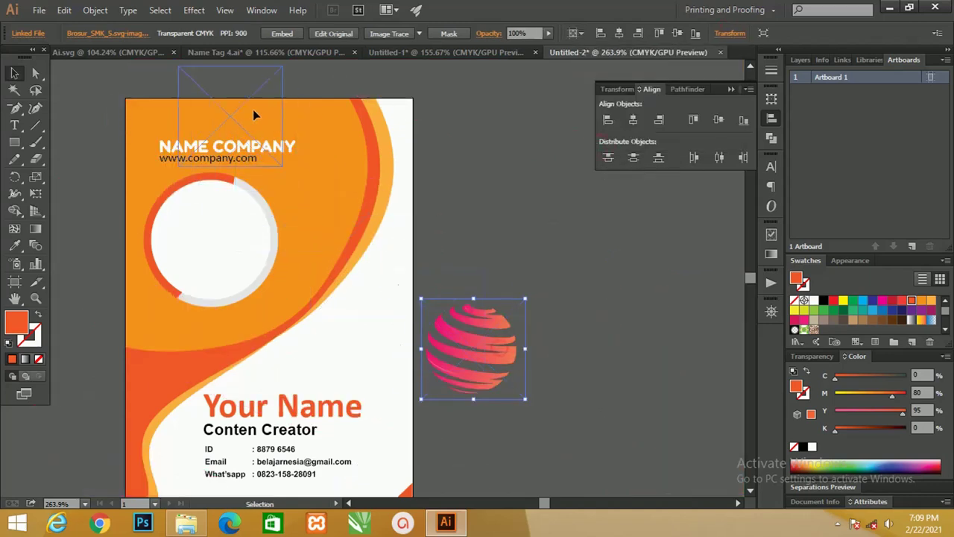
pyautogui.scroll(2, 273, 110)
pyautogui.hscroll(-1, 273, 110)
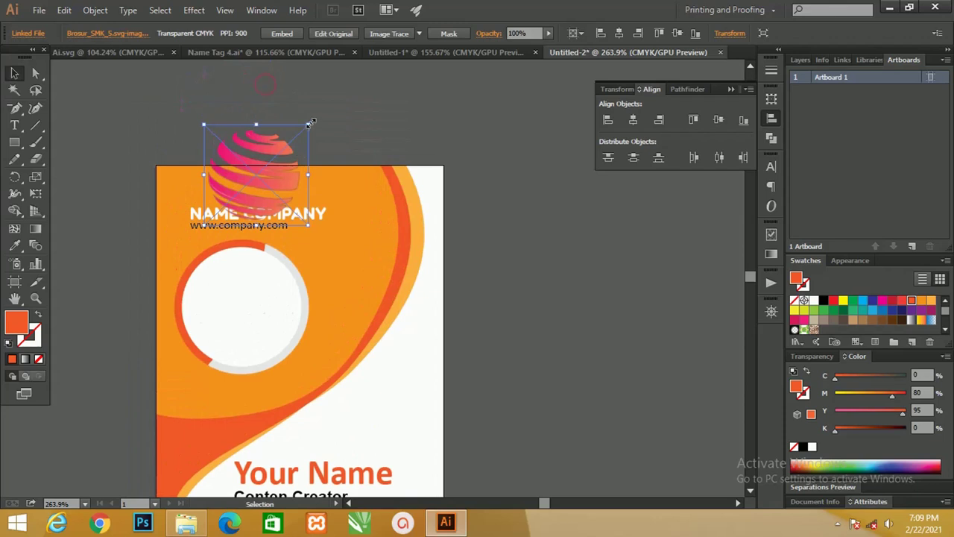
pyautogui.moveTo(309, 126); pyautogui.dragTo(281, 151)
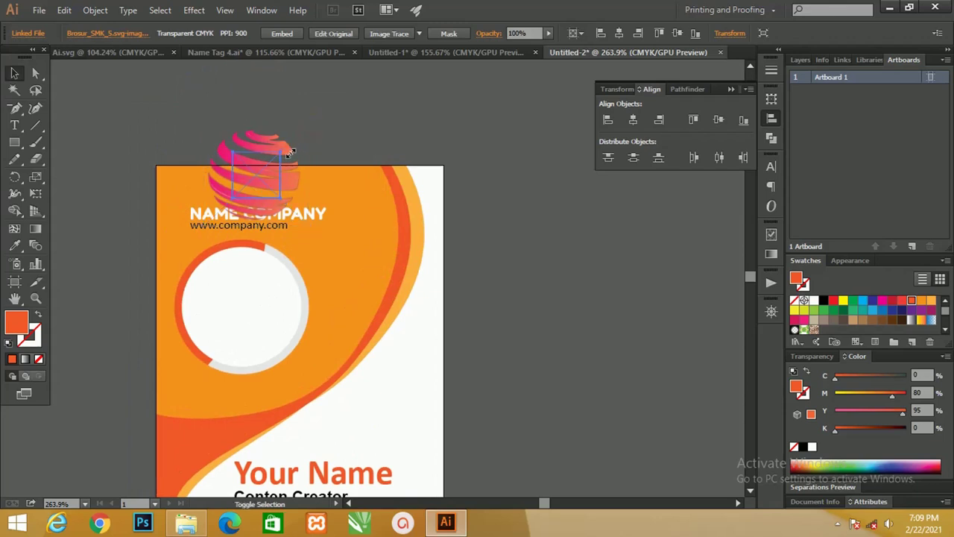
# Reposition the photo ring and lower the company name text slightly
pyautogui.click(256, 273)
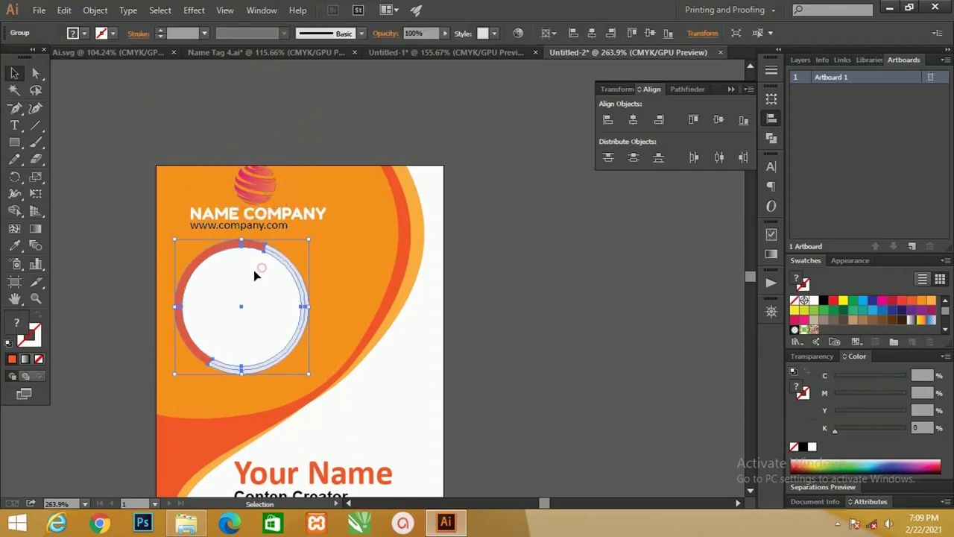
pyautogui.moveTo(254, 270); pyautogui.dragTo(260, 263)
pyautogui.moveTo(267, 215); pyautogui.dragTo(269, 228)
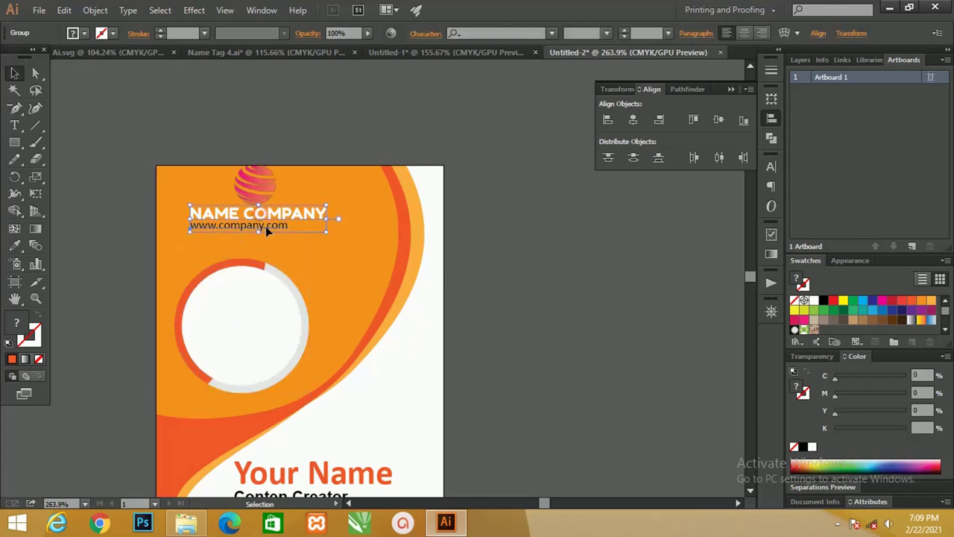
# Horizontally centre the logo and company text relative to the artboard
pyautogui.click(260, 195)
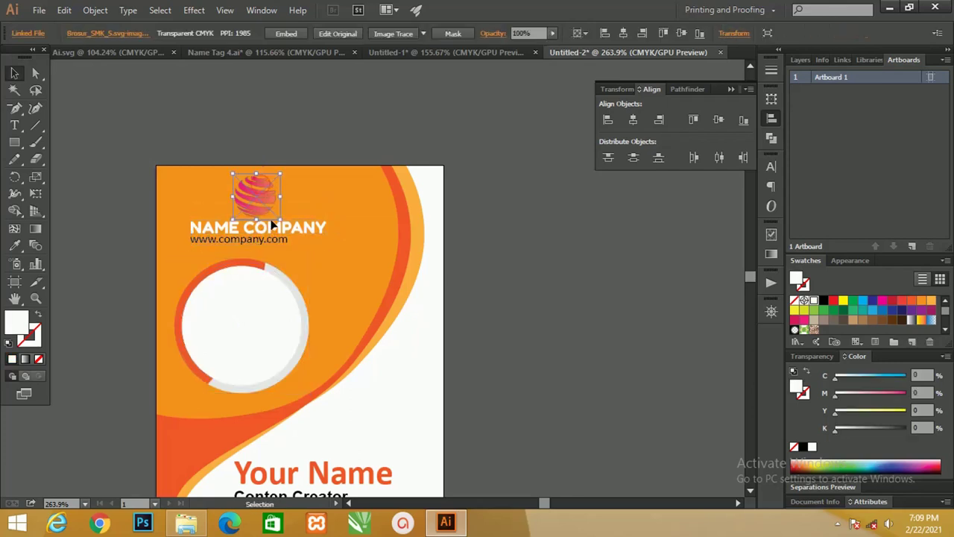
pyautogui.keyDown('shift'); pyautogui.click(272, 228); pyautogui.keyUp('shift')
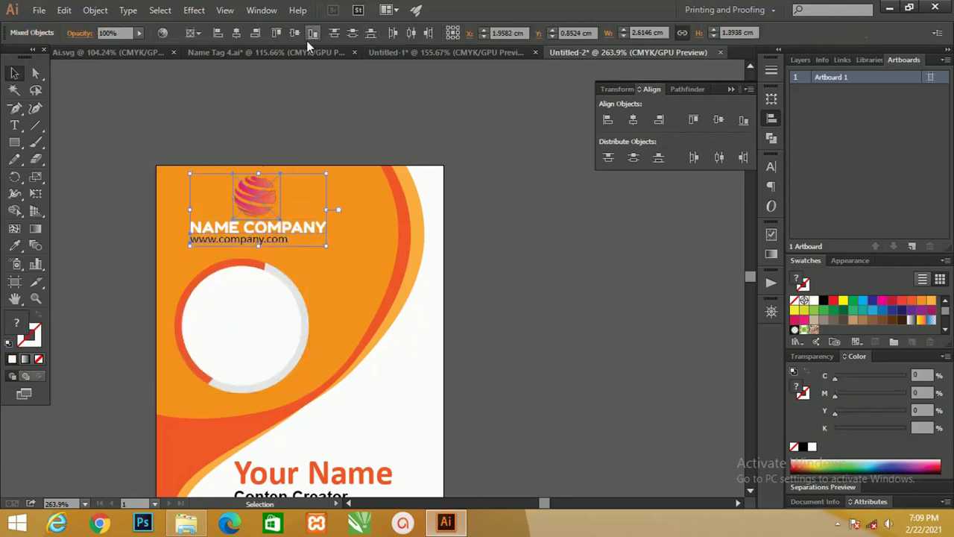
pyautogui.click(237, 33)
pyautogui.click(192, 33)
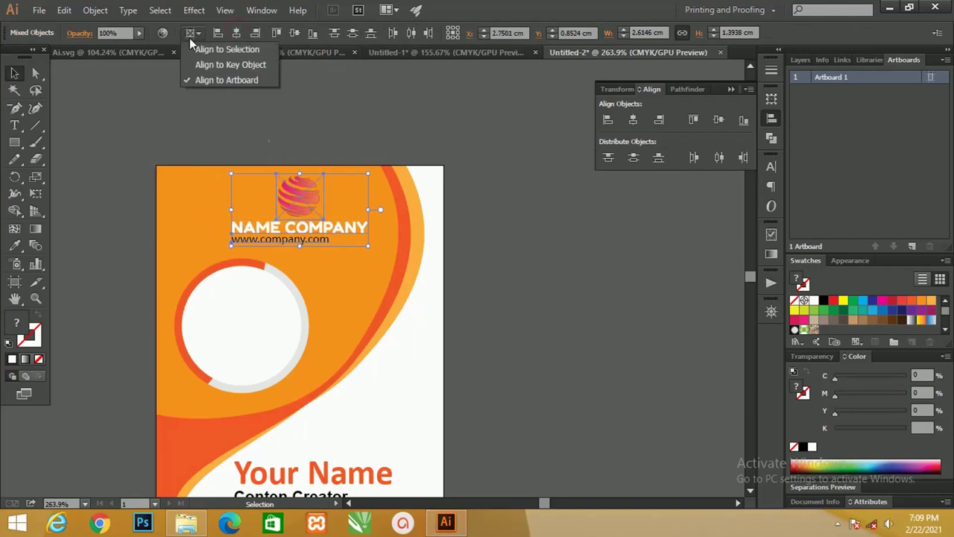
pyautogui.click(224, 66)
pyautogui.moveTo(301, 196); pyautogui.dragTo(245, 197)
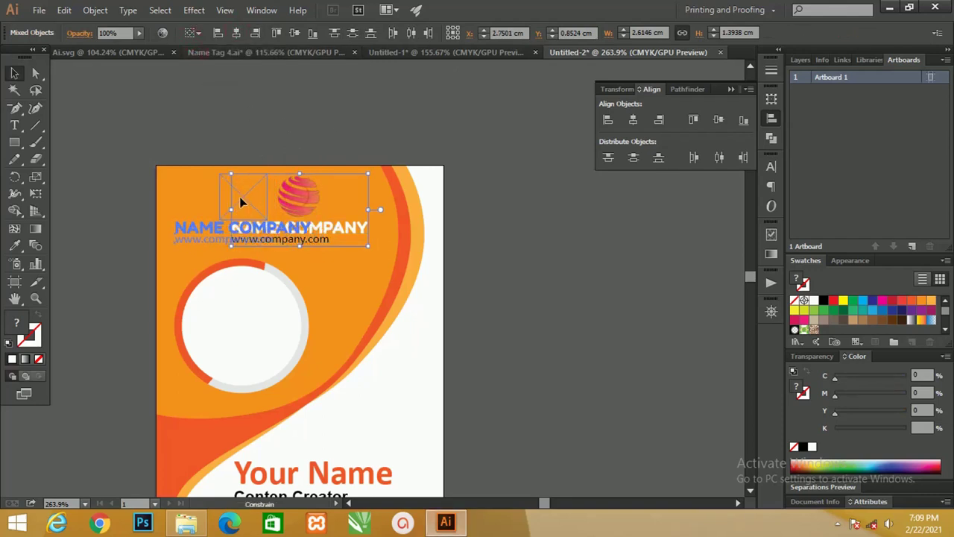
pyautogui.click(303, 202)
# Ungroup the company name and website, then centre them with the logo horizontally
pyautogui.rightClick(286, 226)
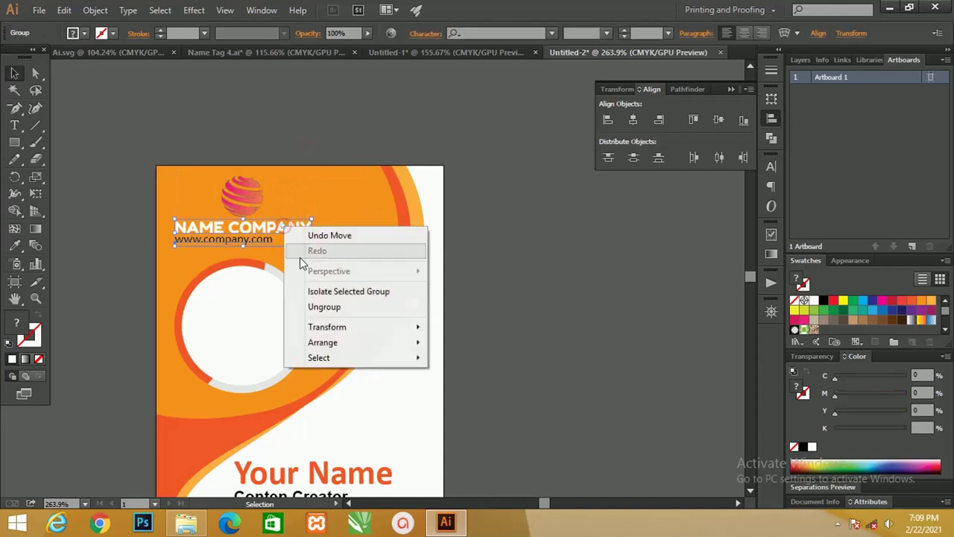
pyautogui.click(328, 306)
pyautogui.click(288, 219)
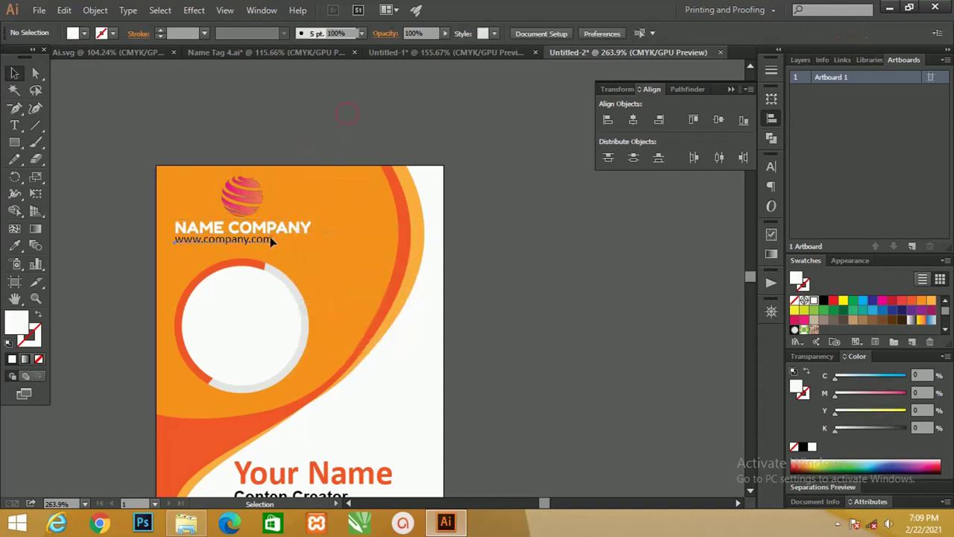
pyautogui.click(270, 236)
pyautogui.keyDown('shift'); pyautogui.click(286, 224); pyautogui.keyUp('shift')
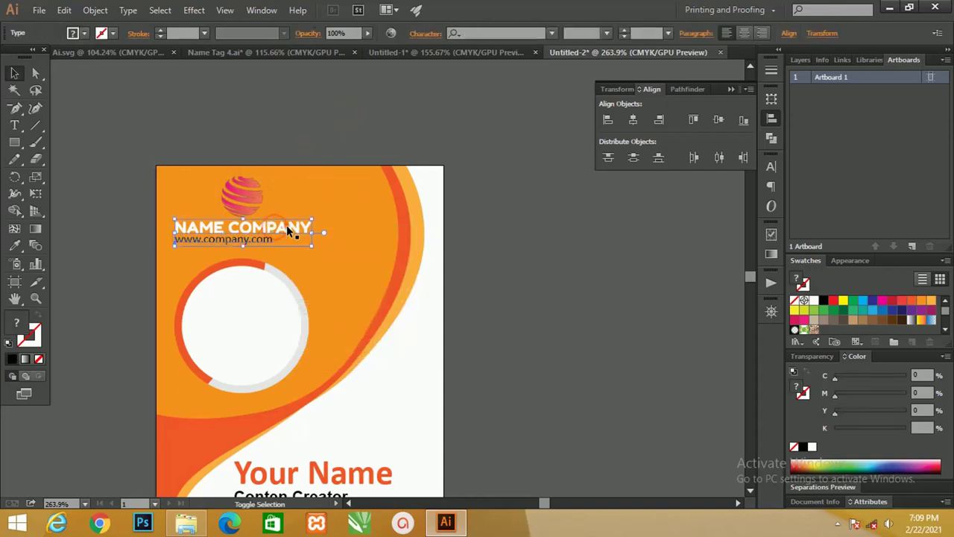
pyautogui.keyDown('shift'); pyautogui.click(247, 190); pyautogui.keyUp('shift')
pyautogui.click(237, 33)
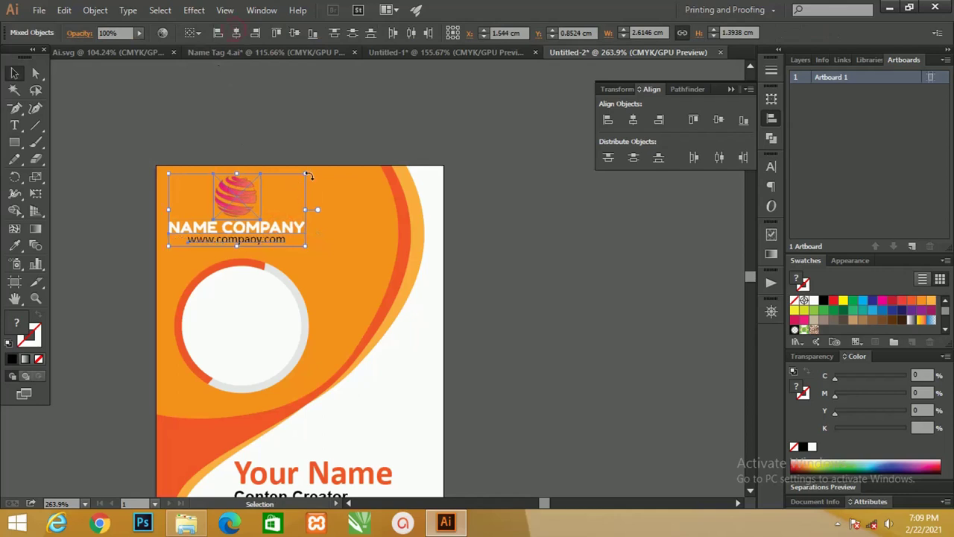
# Scale the company name and website text down slightly and zoom out to the whole card
pyautogui.click(305, 175)
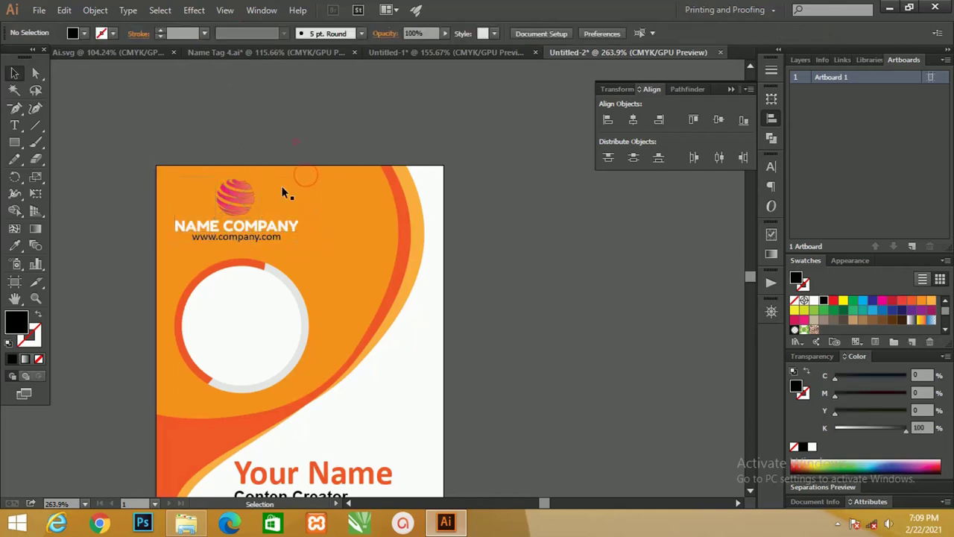
pyautogui.click(263, 223)
pyautogui.keyDown('alt'); pyautogui.moveTo(295, 221); pyautogui.dragTo(290, 222); pyautogui.keyUp('alt')
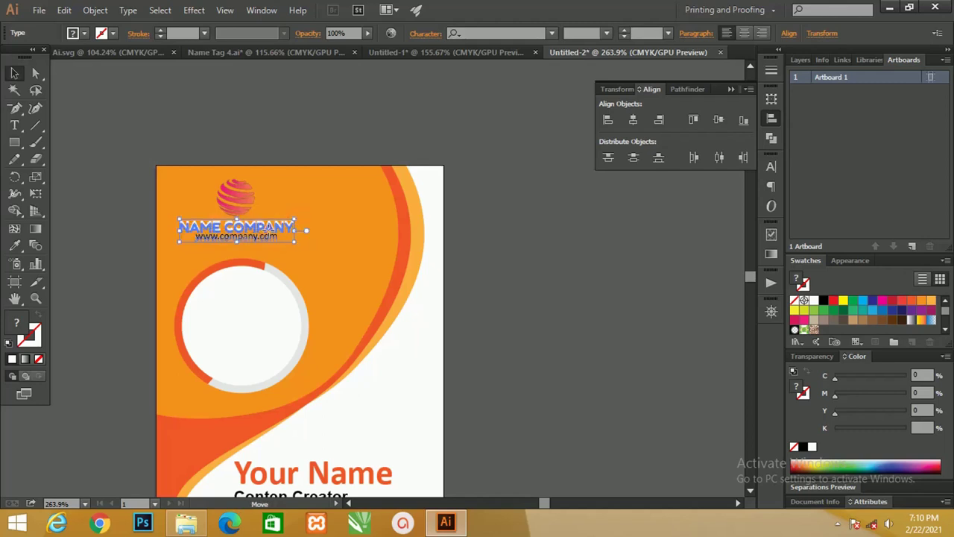
pyautogui.click(331, 152)
pyautogui.press('z')
pyautogui.keyDown('alt'); pyautogui.click(279, 141); pyautogui.keyUp('alt')
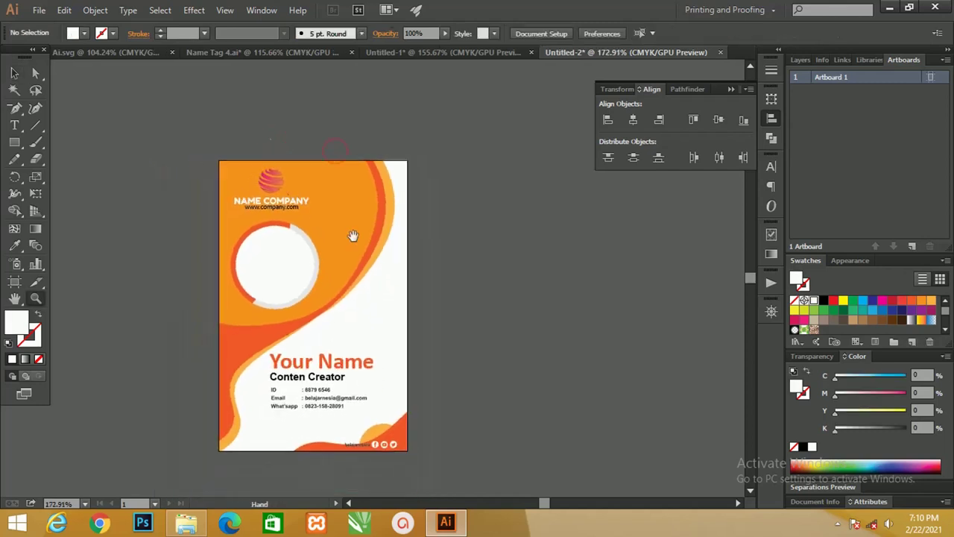
# Duplicate the card's artboard as Artboard 1 copy in the Artboards panel
pyautogui.moveTo(351, 234); pyautogui.dragTo(295, 228)
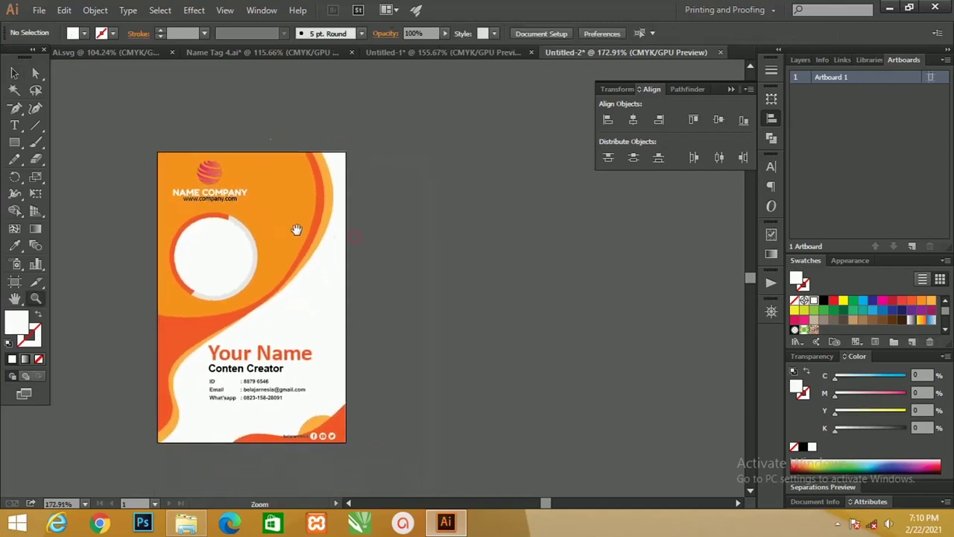
pyautogui.click(14, 73)
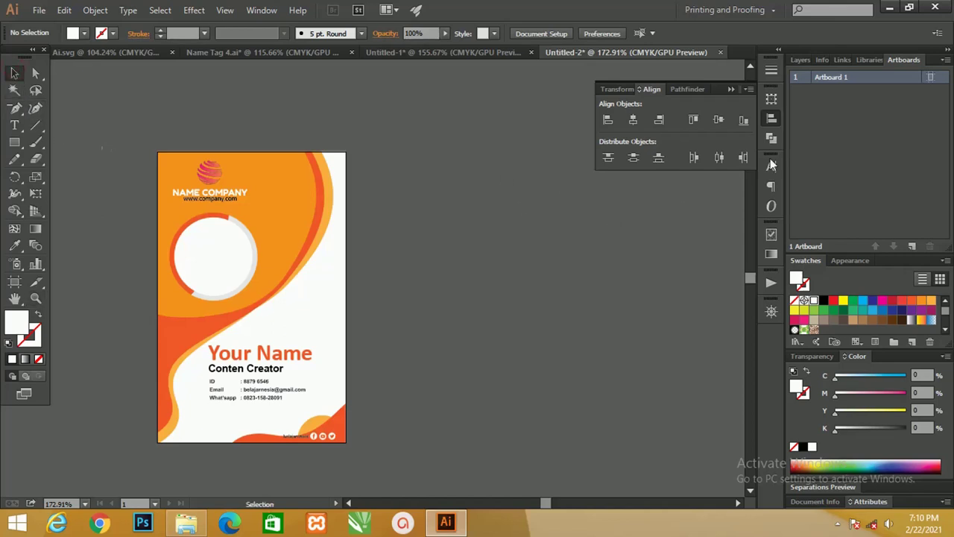
pyautogui.doubleClick(833, 78)
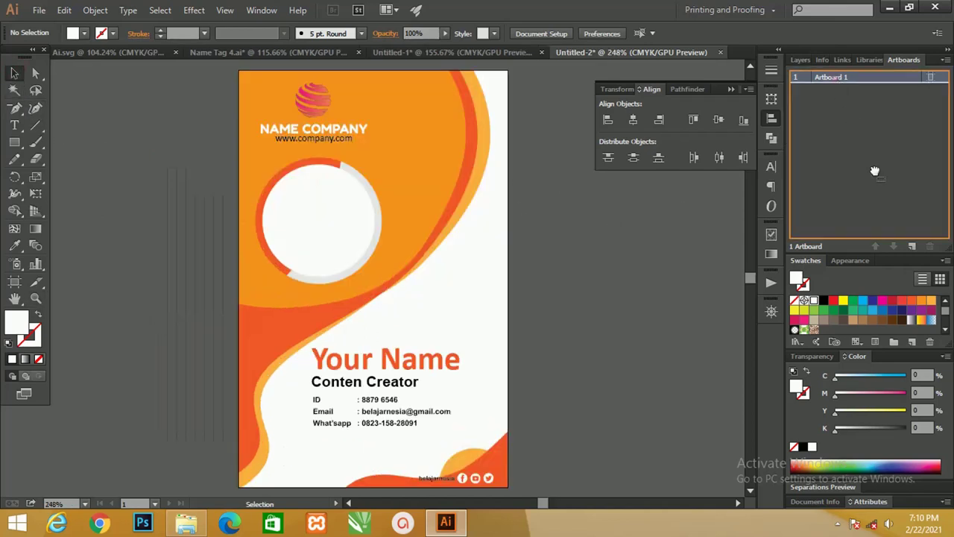
pyautogui.click(911, 245)
# Move the photo circle off the second card onto the pasteboard
pyautogui.hotkey('ctrl', '-')
pyautogui.hotkey('ctrl', '-')
pyautogui.hotkey('ctrl', '-')
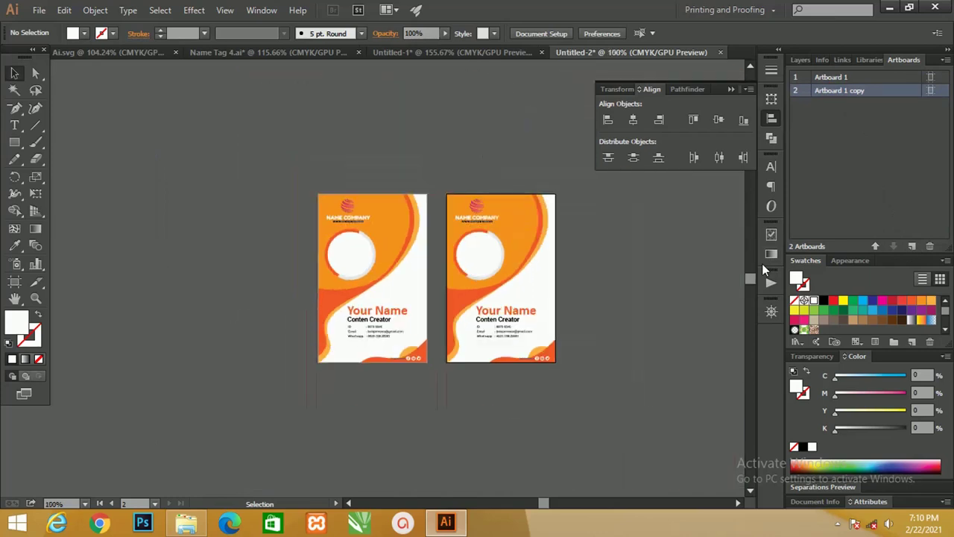
pyautogui.moveTo(553, 239); pyautogui.dragTo(466, 234)
pyautogui.press('z')
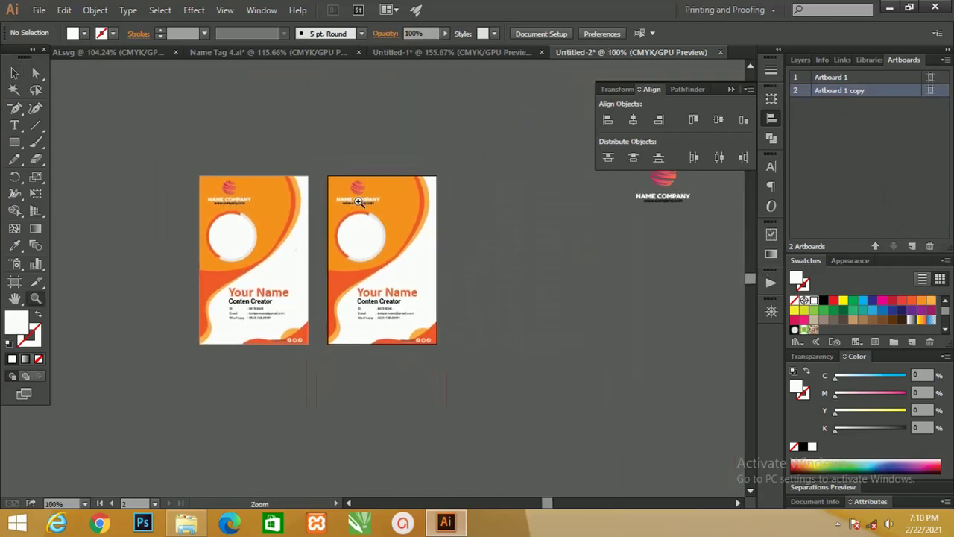
pyautogui.moveTo(341, 187); pyautogui.dragTo(412, 266)
pyautogui.press('v')
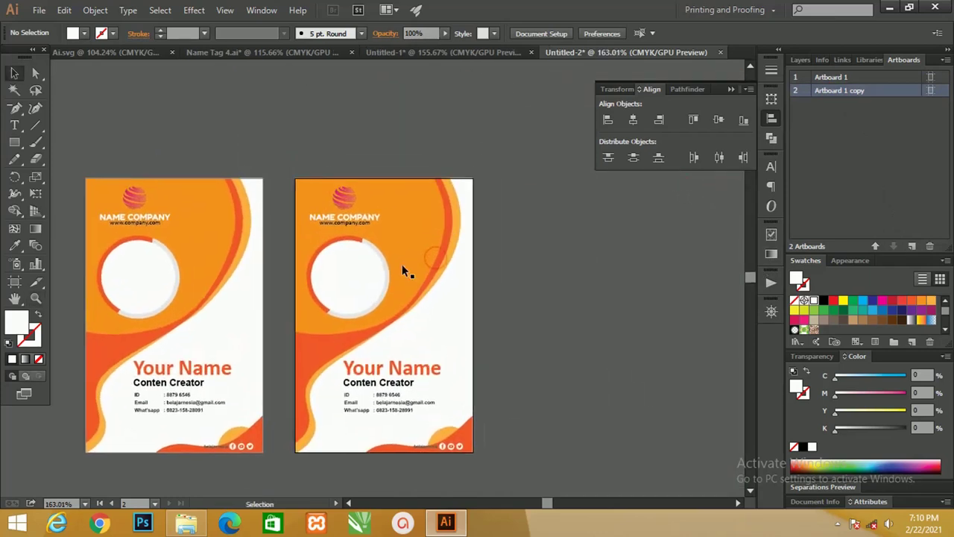
pyautogui.click(348, 253)
pyautogui.press('z')
pyautogui.moveTo(354, 247); pyautogui.dragTo(390, 283)
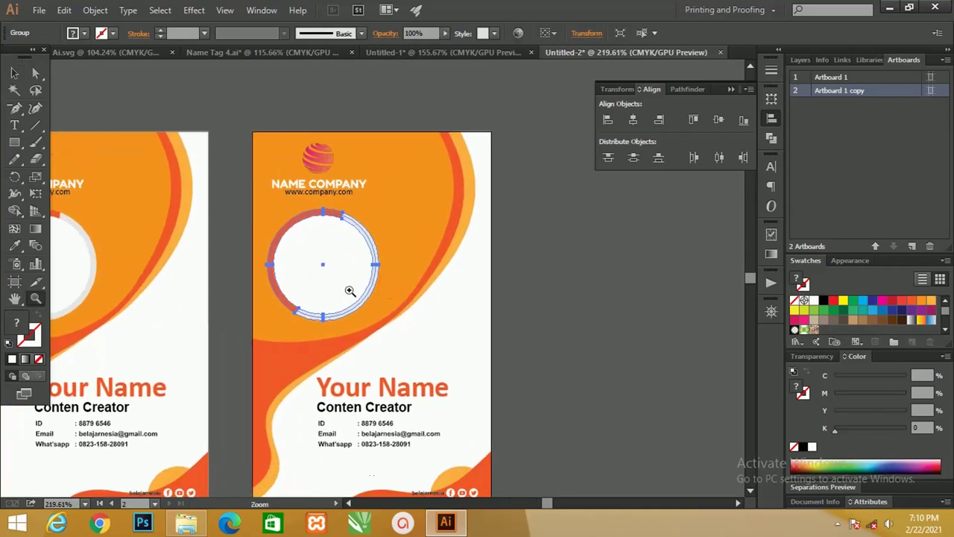
pyautogui.press('v')
pyautogui.moveTo(330, 266); pyautogui.dragTo(676, 281)
# Lower the logo and company name on the copy, and move the name and contact text off it
pyautogui.click(345, 189)
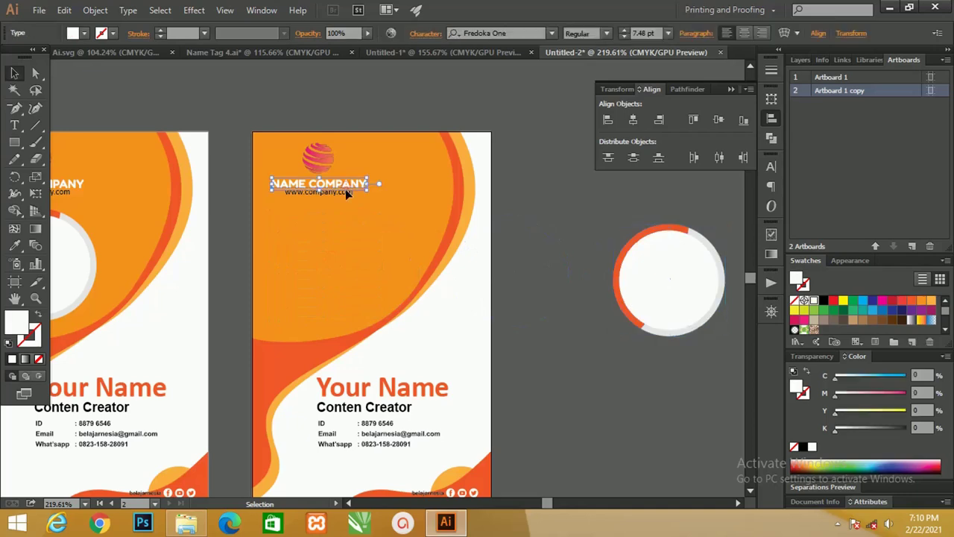
pyautogui.moveTo(324, 159)
pyautogui.mouseDown()
pyautogui.moveTo(321, 238)
pyautogui.moveTo(393, 212)
pyautogui.mouseUp()
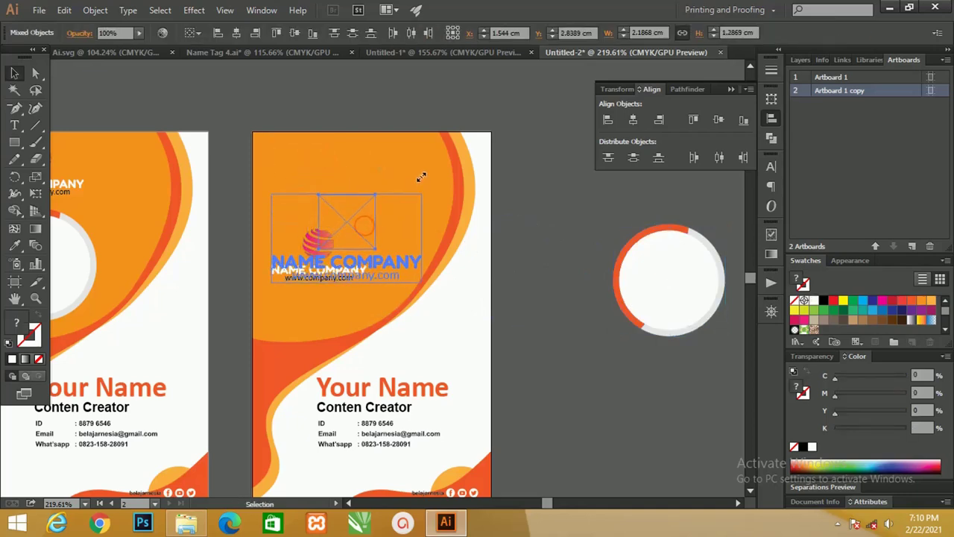
pyautogui.click(465, 302)
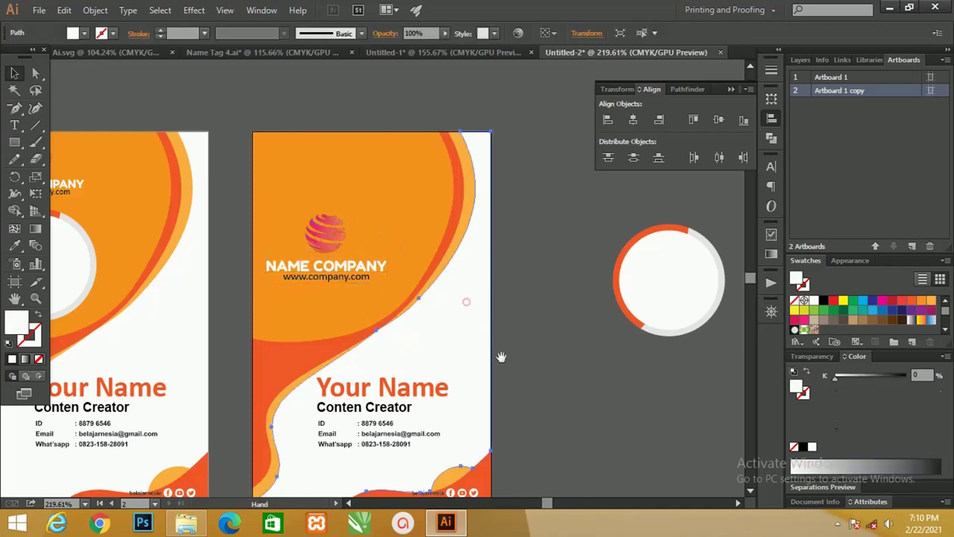
pyautogui.moveTo(500, 358); pyautogui.dragTo(472, 287)
pyautogui.click(406, 319)
pyautogui.keyDown('shift'); pyautogui.click(377, 341); pyautogui.keyUp('shift')
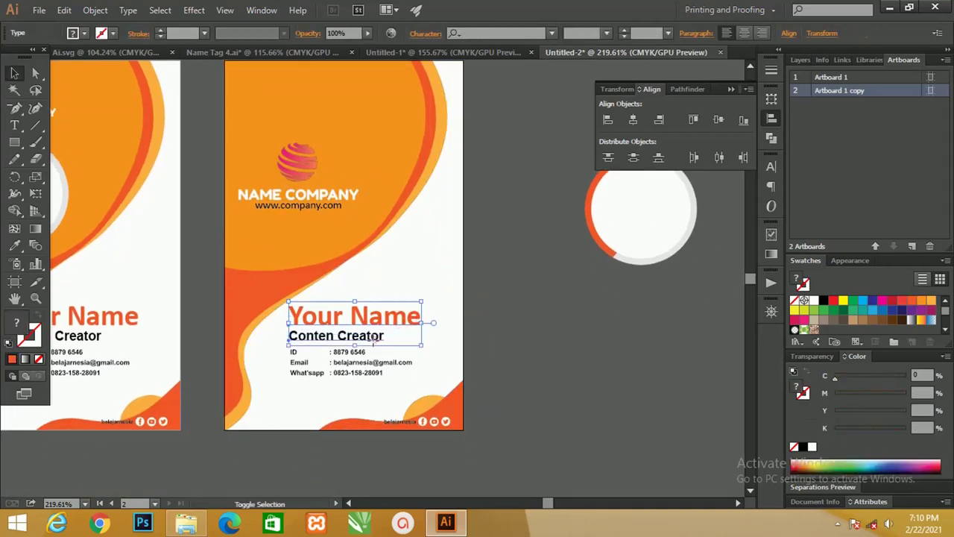
pyautogui.keyDown('shift'); pyautogui.click(363, 358); pyautogui.keyUp('shift')
pyautogui.moveTo(377, 320); pyautogui.dragTo(643, 350)
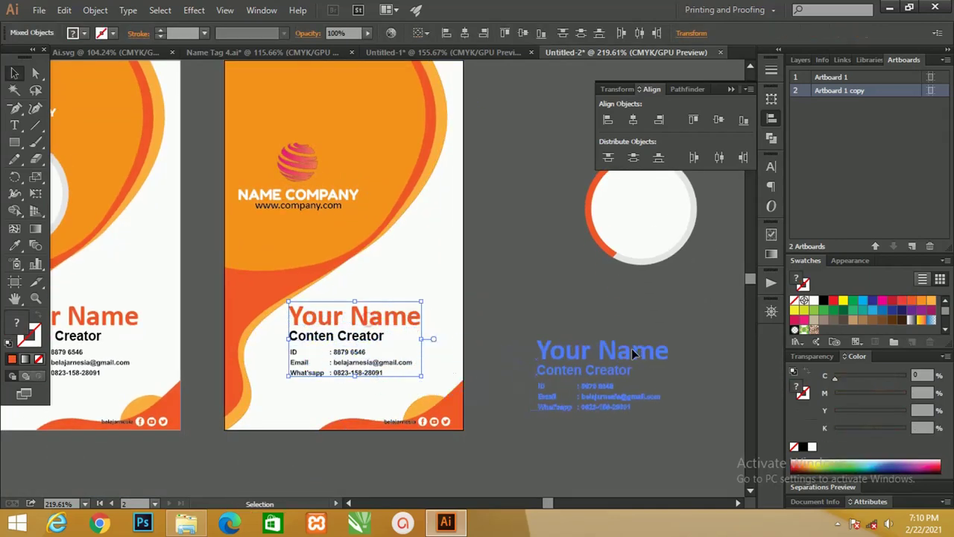
pyautogui.click(547, 314)
# Draw a wide box on the lower back card with white fill and light orange outline
pyautogui.click(14, 141)
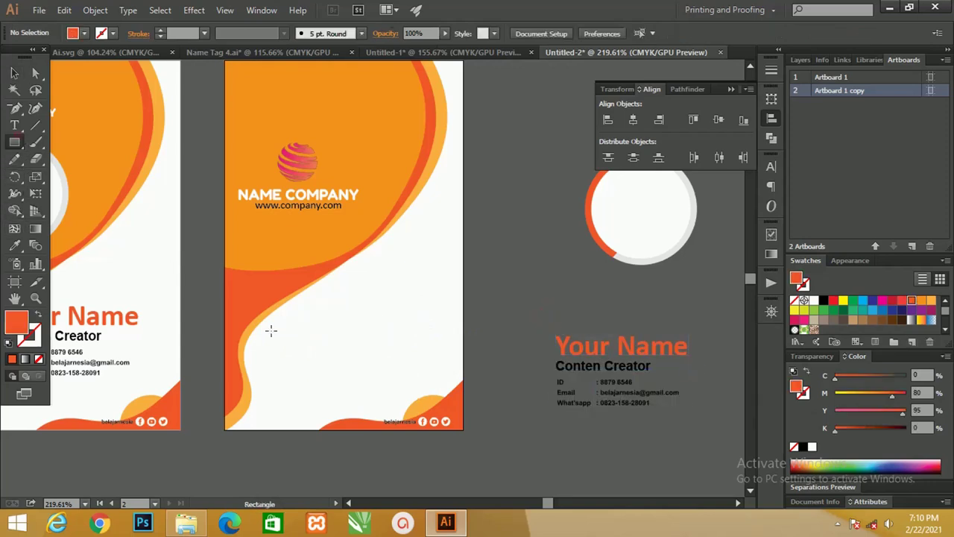
pyautogui.moveTo(256, 300); pyautogui.dragTo(456, 333)
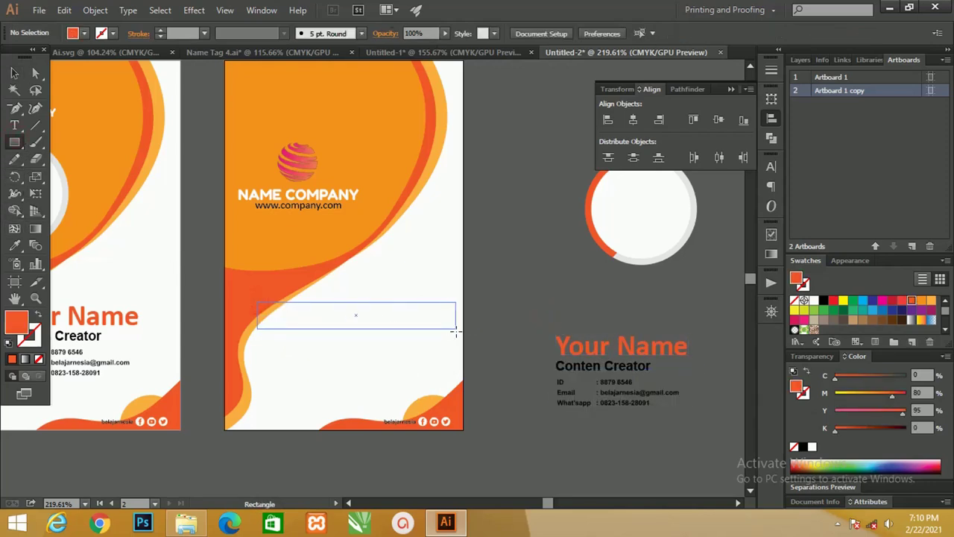
pyautogui.press('i')
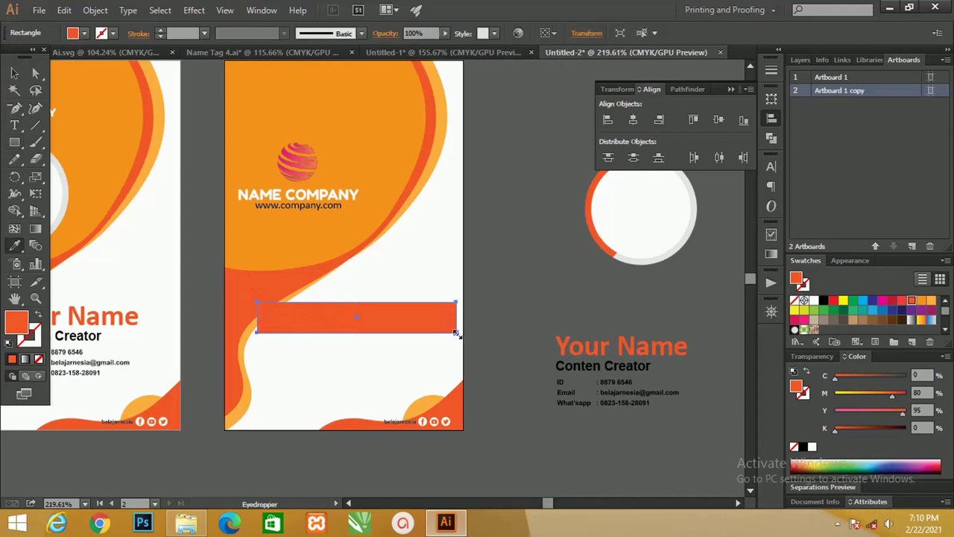
pyautogui.click(439, 152)
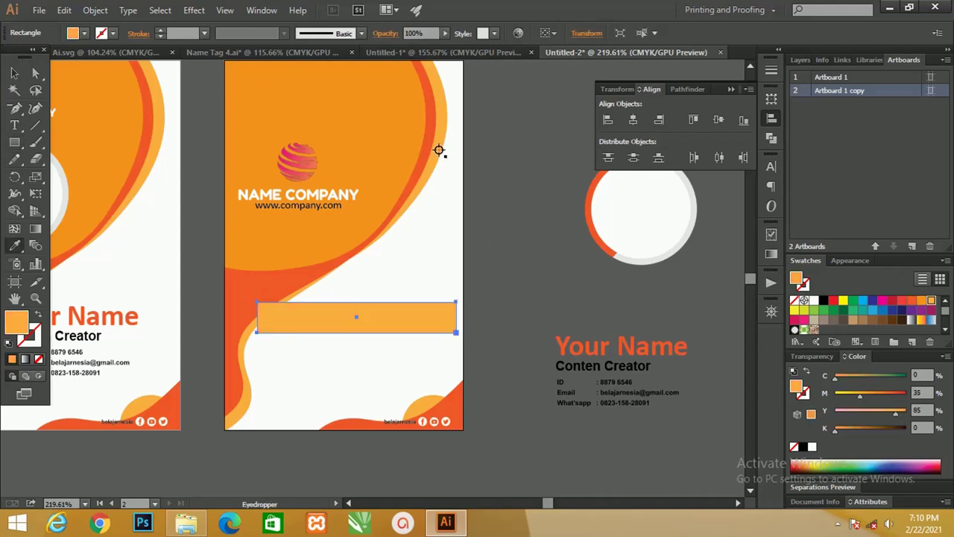
pyautogui.click(39, 319)
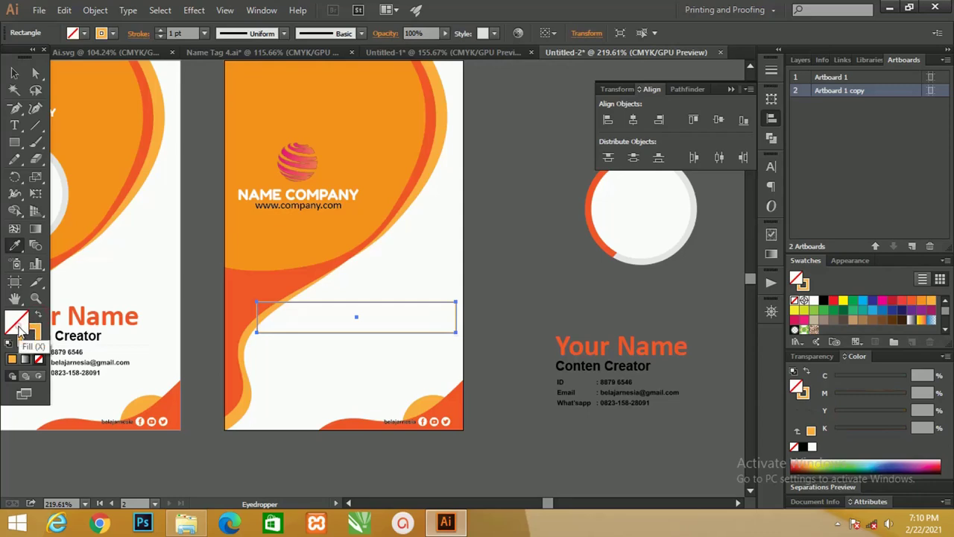
pyautogui.doubleClick(19, 324)
pyautogui.moveTo(609, 134); pyautogui.dragTo(597, 127)
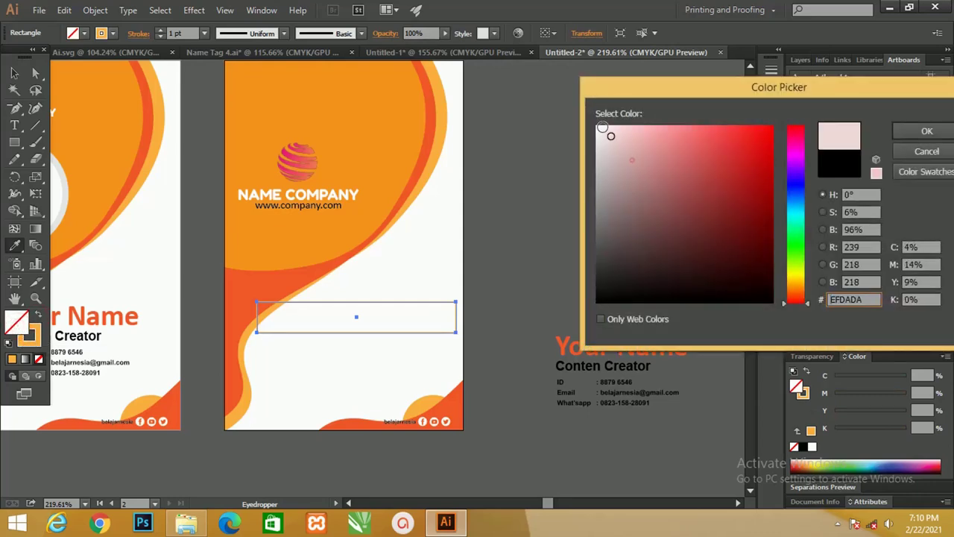
pyautogui.click(927, 131)
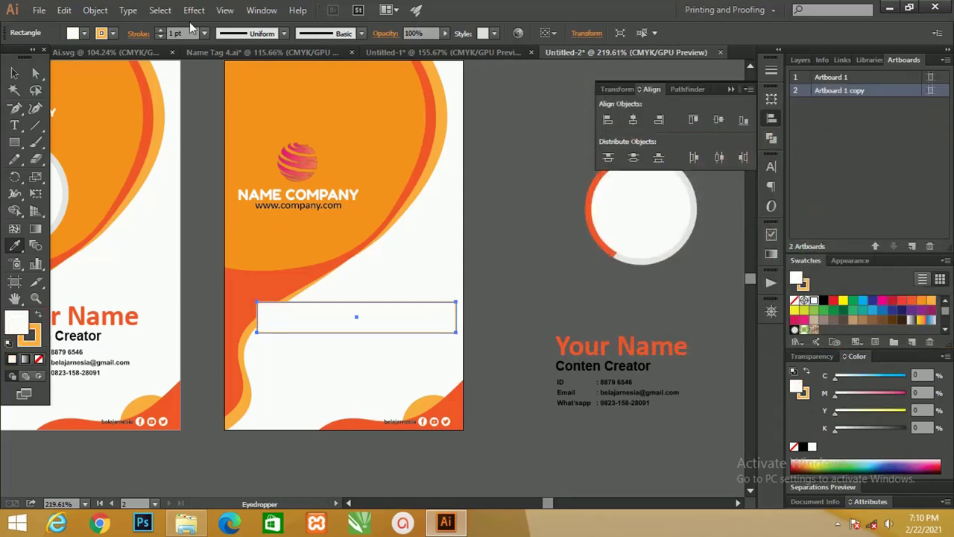
# Give the box a 2 pt outline and adjust its position and width
pyautogui.click(160, 31)
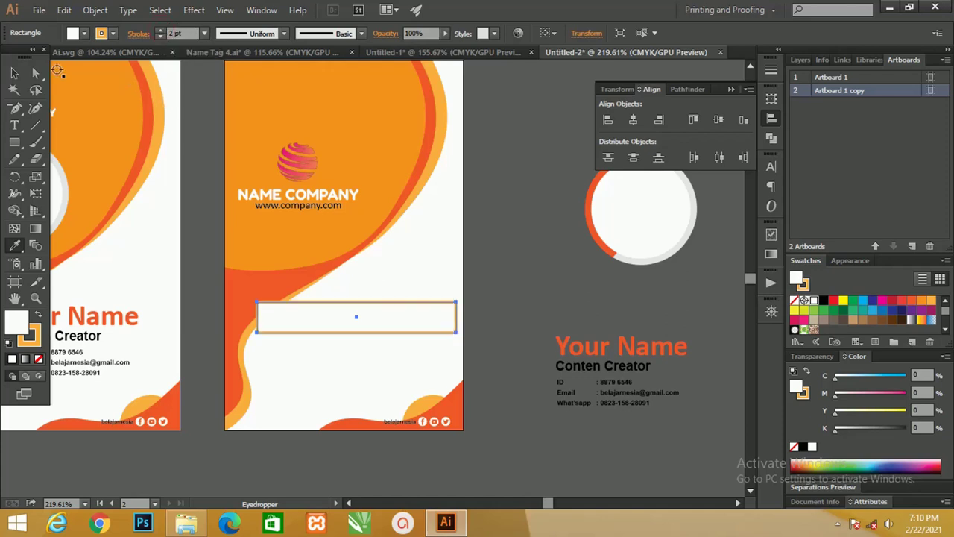
pyautogui.click(13, 73)
pyautogui.moveTo(371, 314); pyautogui.dragTo(365, 300)
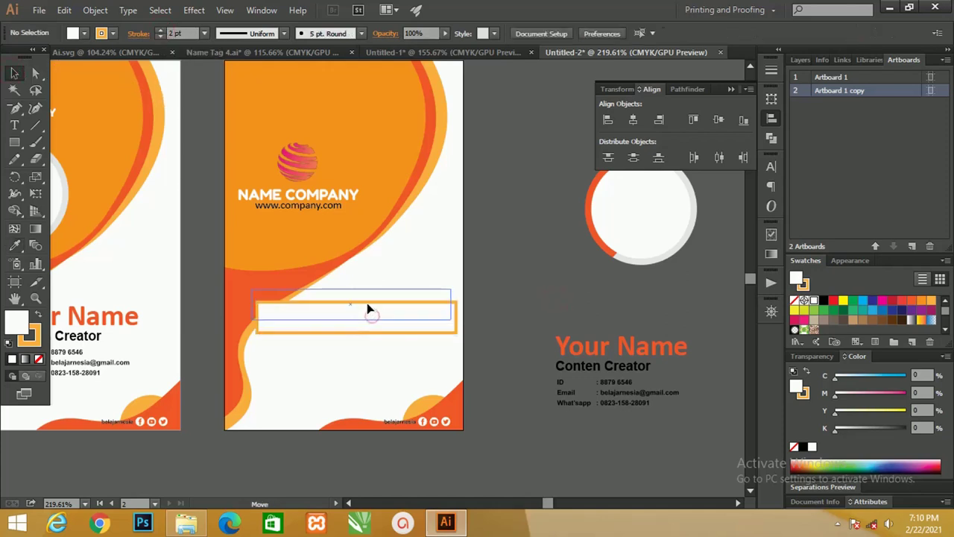
pyautogui.moveTo(450, 303); pyautogui.dragTo(391, 373)
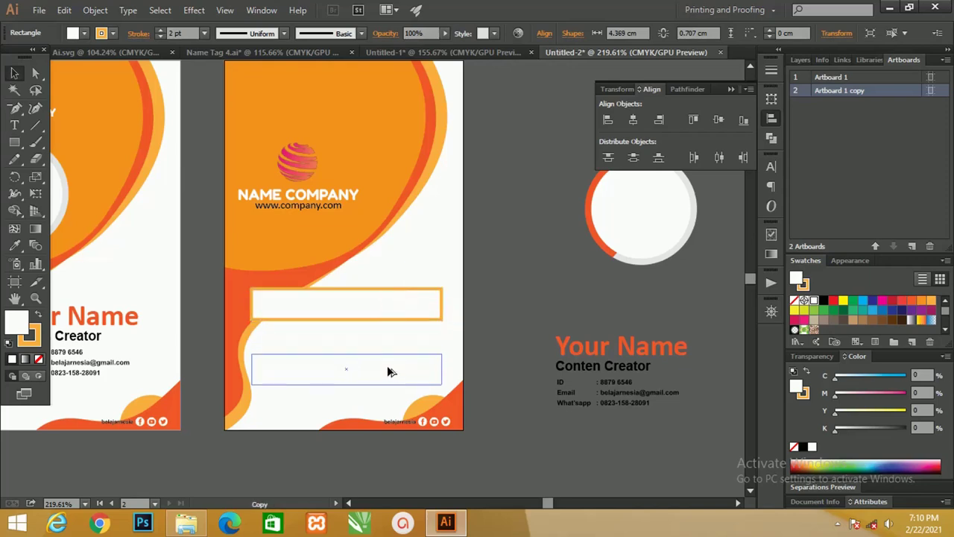
# Copy the Conten Creator label above the boxes and begin retyping its text
pyautogui.click(578, 370)
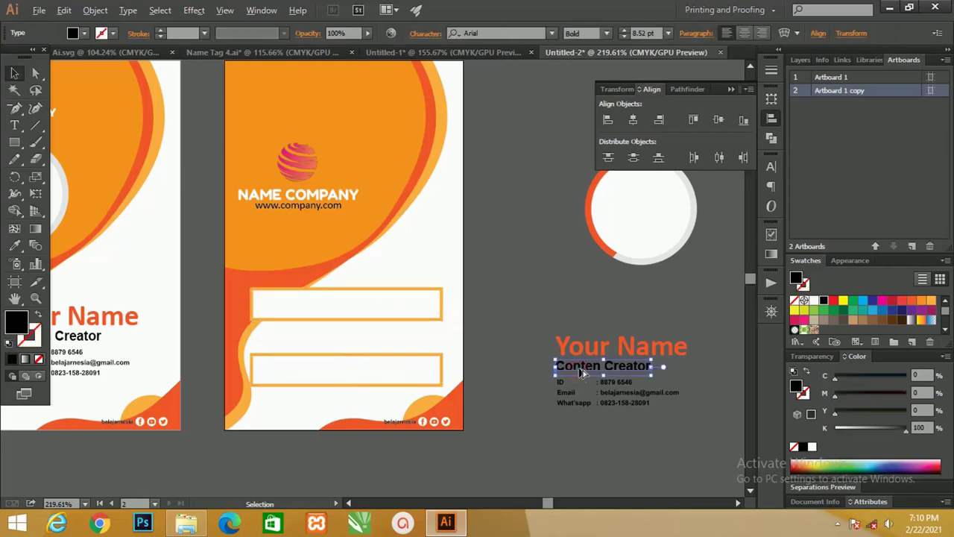
pyautogui.moveTo(580, 373); pyautogui.dragTo(282, 279)
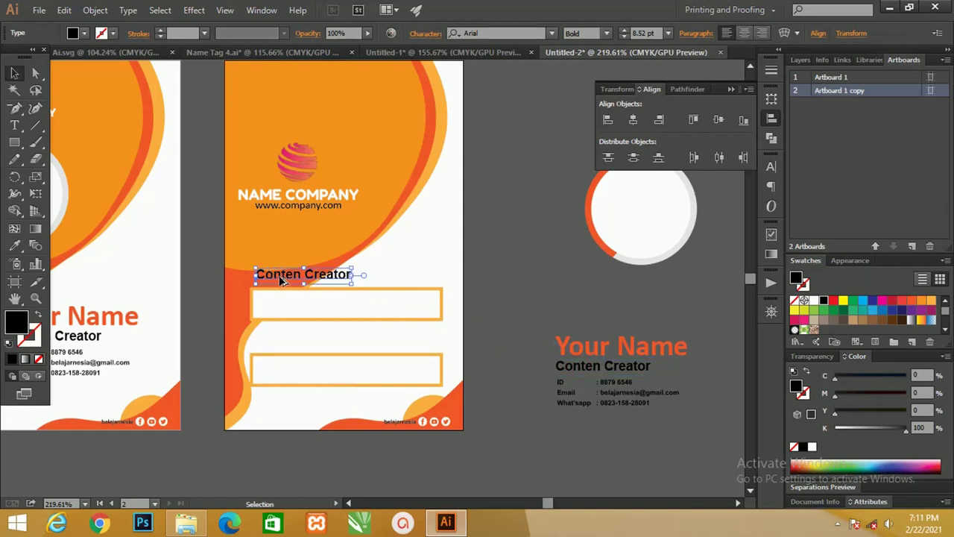
pyautogui.doubleClick(281, 279)
pyautogui.hotkey('ctrl', 'a')
pyautogui.write('n')
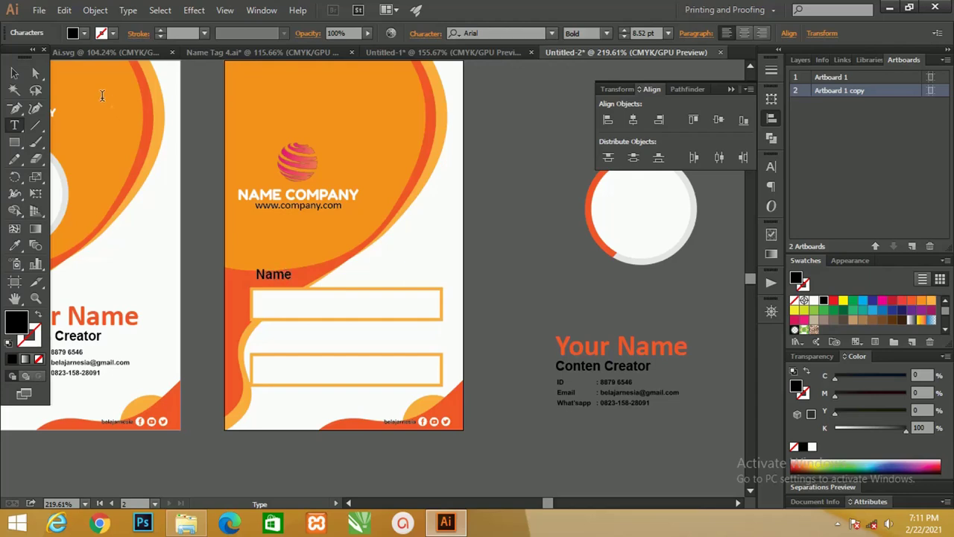
# Copy the Name label down above the lower box and retype it as ID
pyautogui.click(15, 73)
pyautogui.keyDown('alt'); pyautogui.moveTo(275, 281); pyautogui.dragTo(275, 349); pyautogui.keyUp('alt')
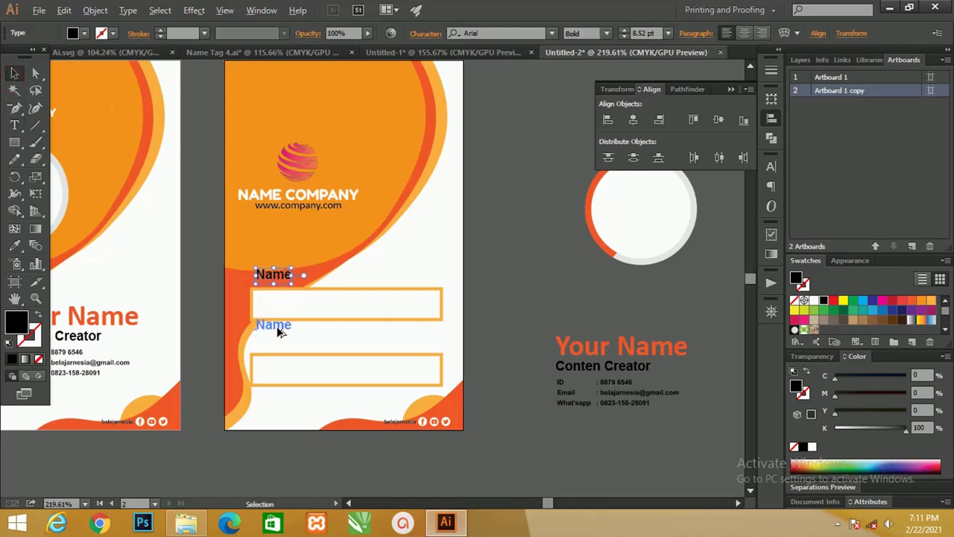
pyautogui.doubleClick(275, 346)
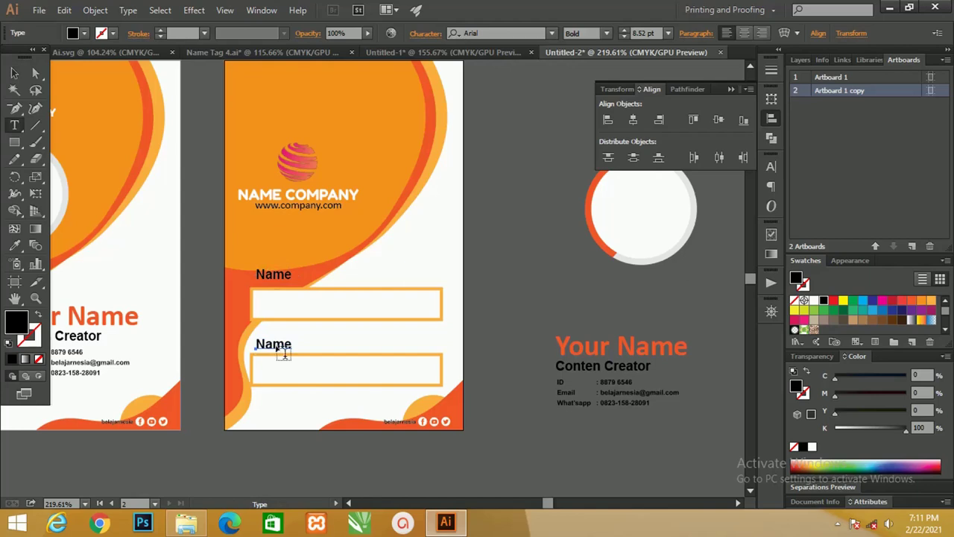
pyautogui.keyDown('ctrl'); pyautogui.click(283, 355); pyautogui.keyUp('ctrl')
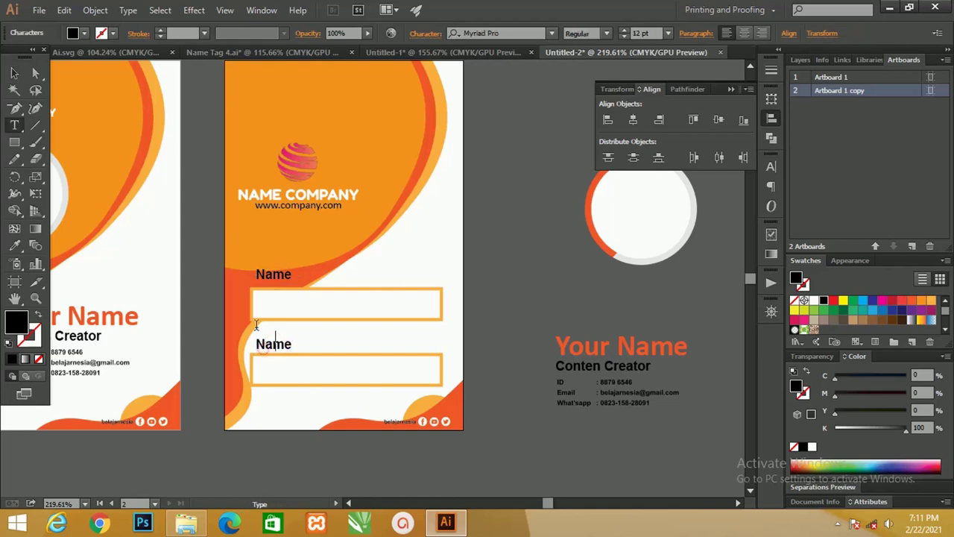
pyautogui.press('Escape')
pyautogui.click(290, 312)
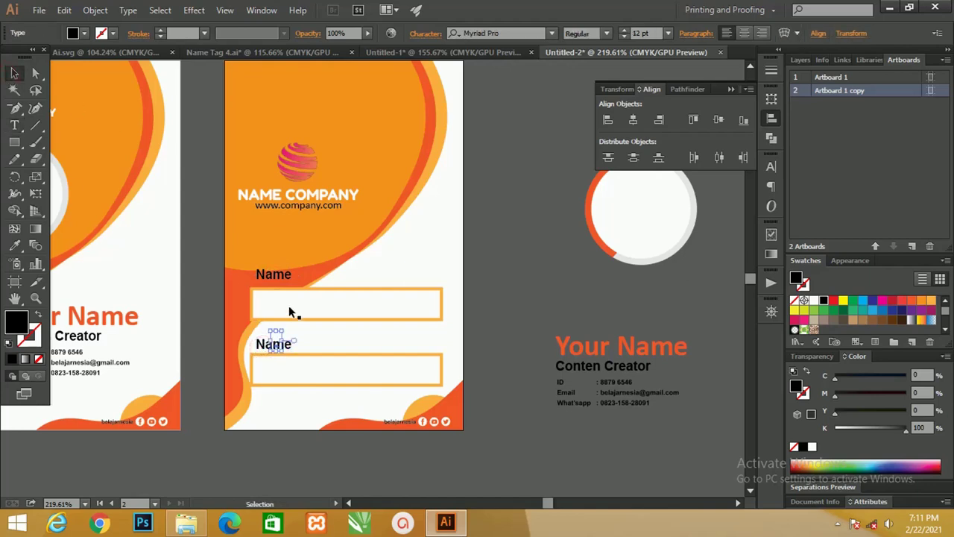
pyautogui.press('t')
pyautogui.click(277, 347)
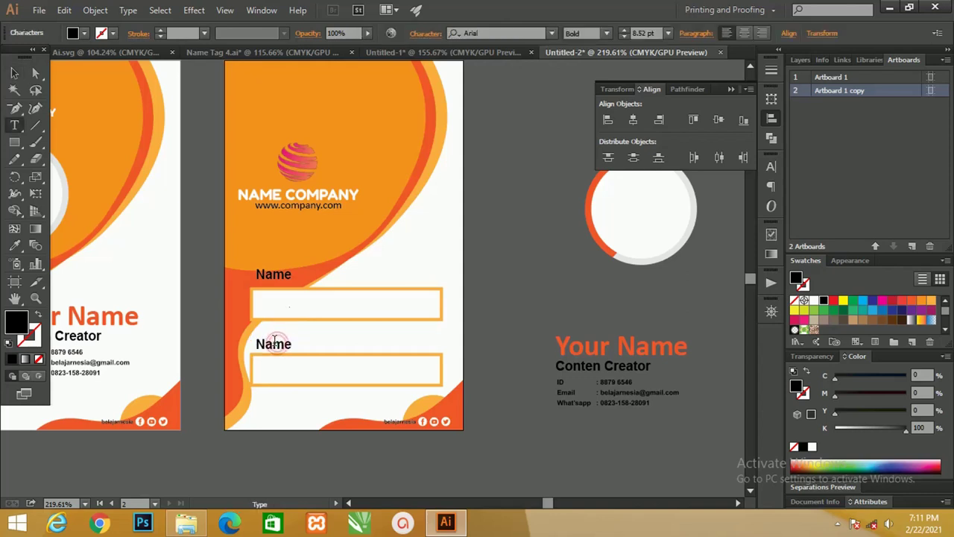
pyautogui.doubleClick(277, 345)
pyautogui.press('BackSpace')
pyautogui.write('ID')
# Left-align the Name and ID labels with the upper box
pyautogui.click(13, 73)
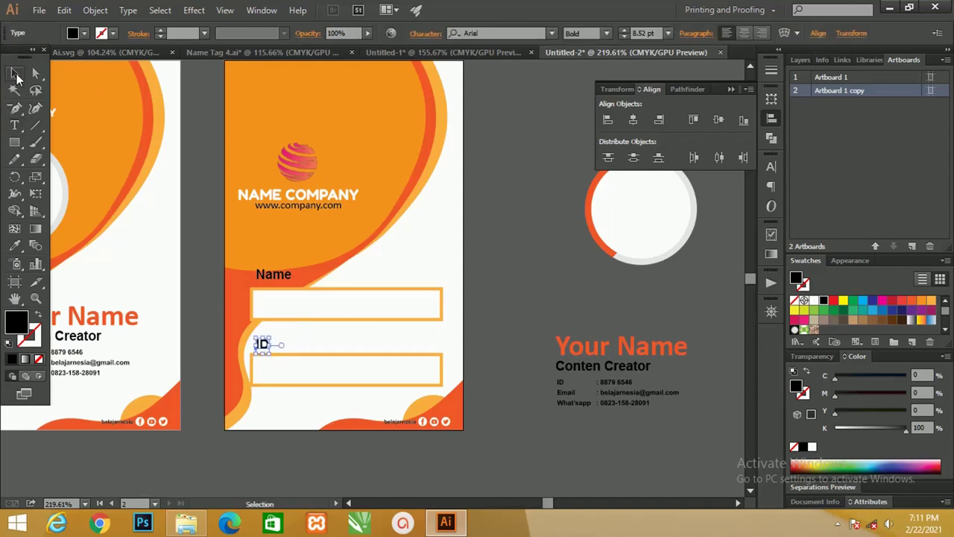
pyautogui.keyDown('shift'); pyautogui.click(274, 275); pyautogui.keyUp('shift')
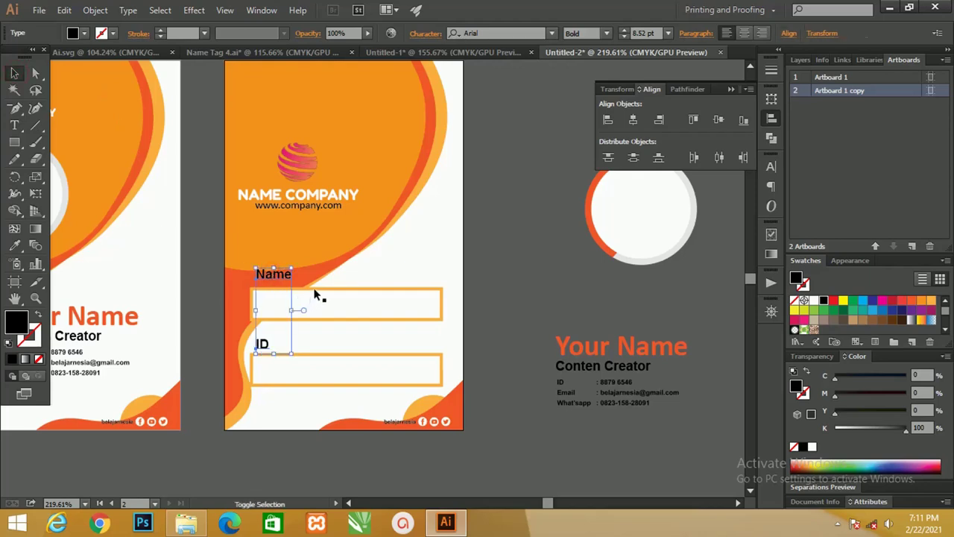
pyautogui.keyDown('shift'); pyautogui.click(317, 296); pyautogui.keyUp('shift')
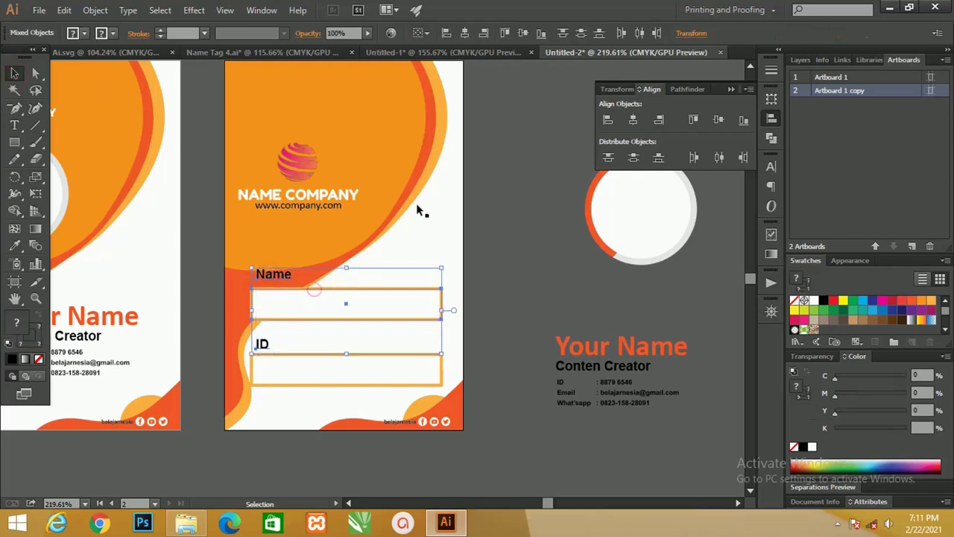
pyautogui.click(447, 32)
# Enlarge the logo and NAME COMPANY text together
pyautogui.click(473, 207)
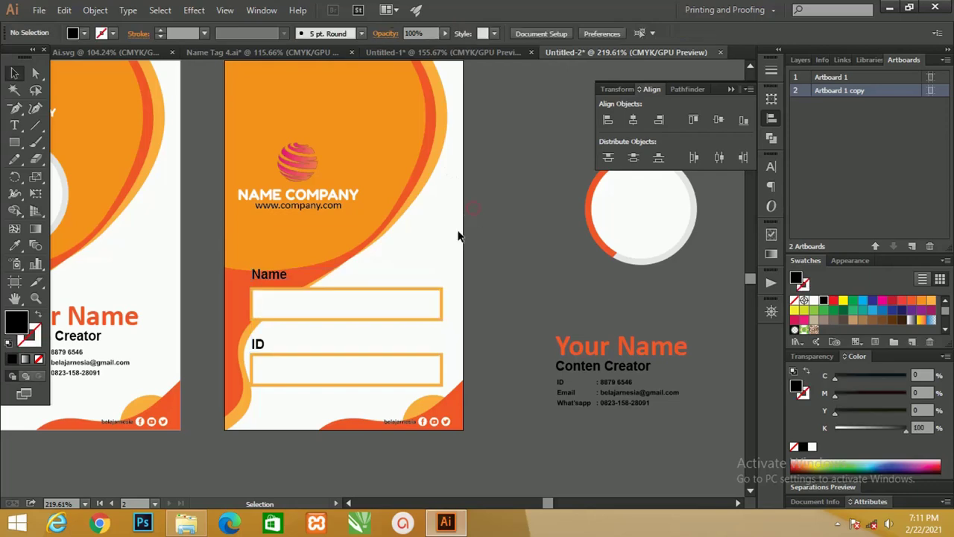
pyautogui.click(328, 198)
pyautogui.keyDown('shift'); pyautogui.click(309, 168); pyautogui.keyUp('shift')
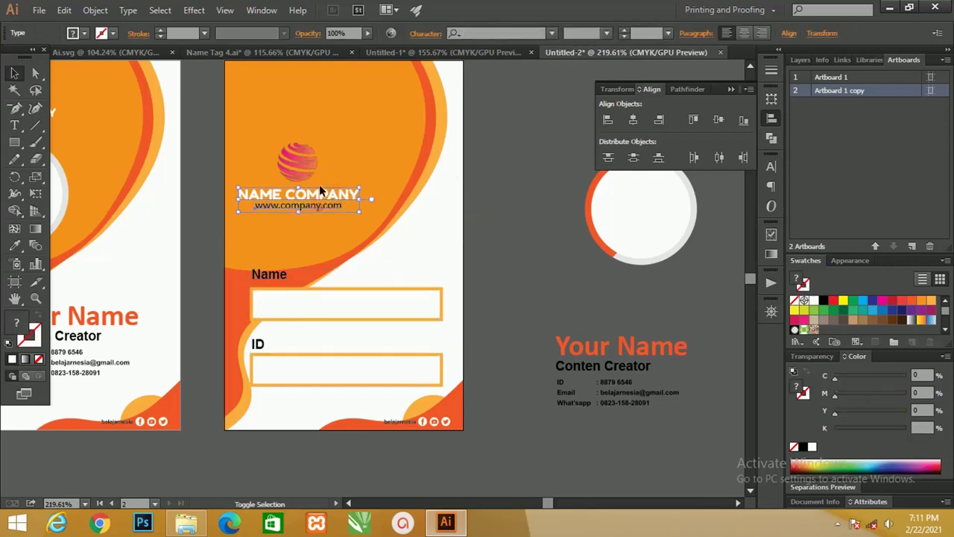
pyautogui.moveTo(359, 141); pyautogui.dragTo(391, 122)
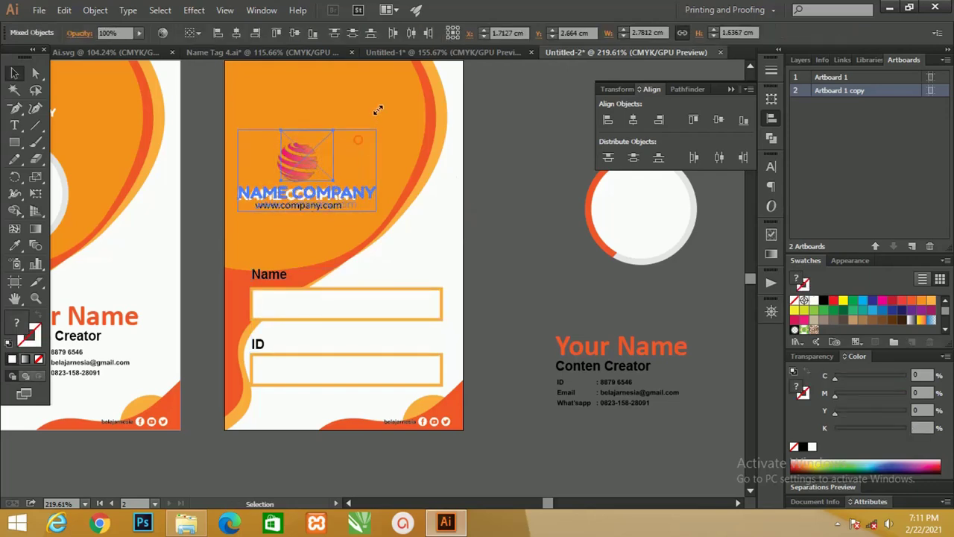
pyautogui.click(316, 157)
# Move the loose circle, text and logo down and left, off the cards
pyautogui.hotkey('ctrl', '-')
pyautogui.hotkey('ctrl', '-')
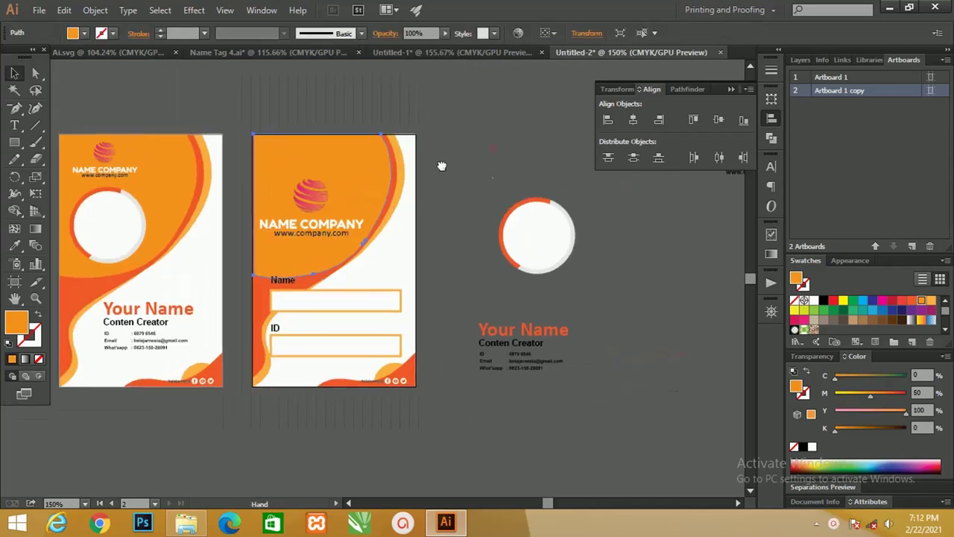
pyautogui.scroll(3, 522, 171)
pyautogui.hscroll(5, 521, 171)
pyautogui.click(731, 89)
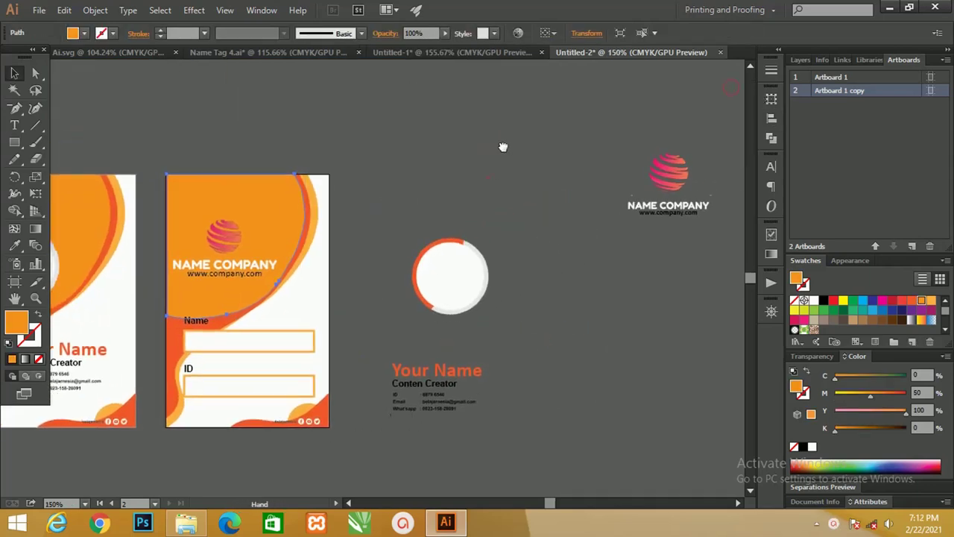
pyautogui.scroll(-3, 515, 212)
pyautogui.hscroll(-3, 514, 212)
pyautogui.hotkey('ctrl', '-')
pyautogui.hotkey('ctrl', '-')
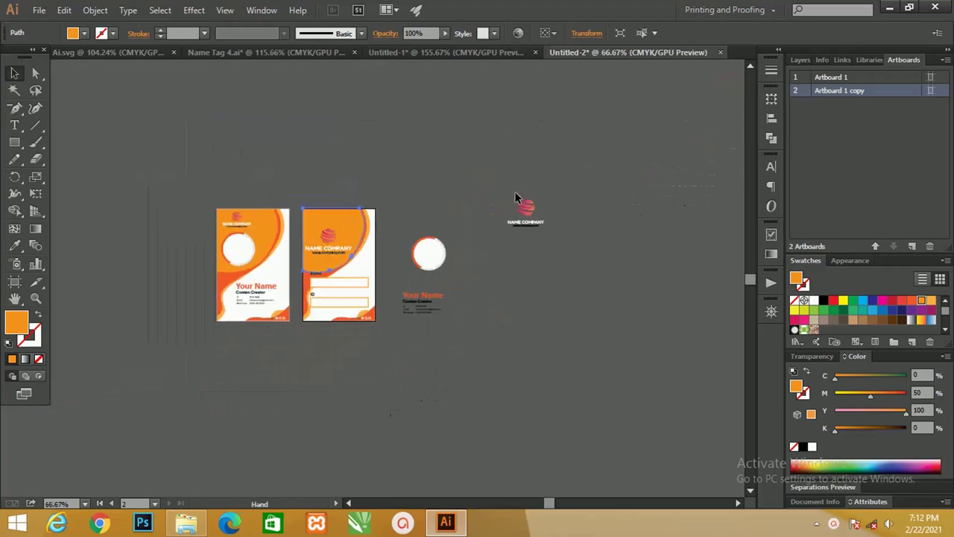
pyautogui.hscroll(1, 447, 201)
pyautogui.moveTo(376, 179); pyautogui.dragTo(574, 342)
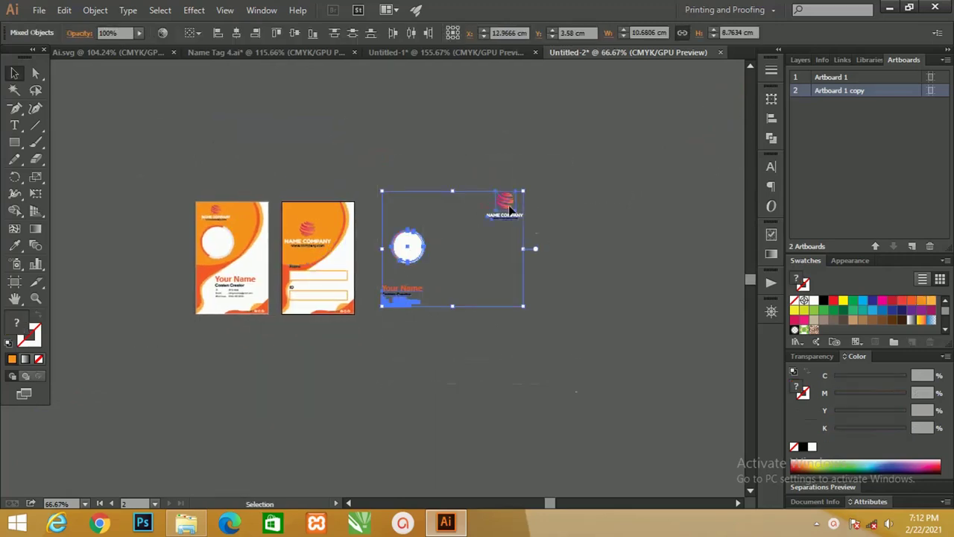
pyautogui.moveTo(502, 207)
pyautogui.mouseDown()
pyautogui.moveTo(452, 327)
pyautogui.moveTo(287, 306)
pyautogui.mouseUp()
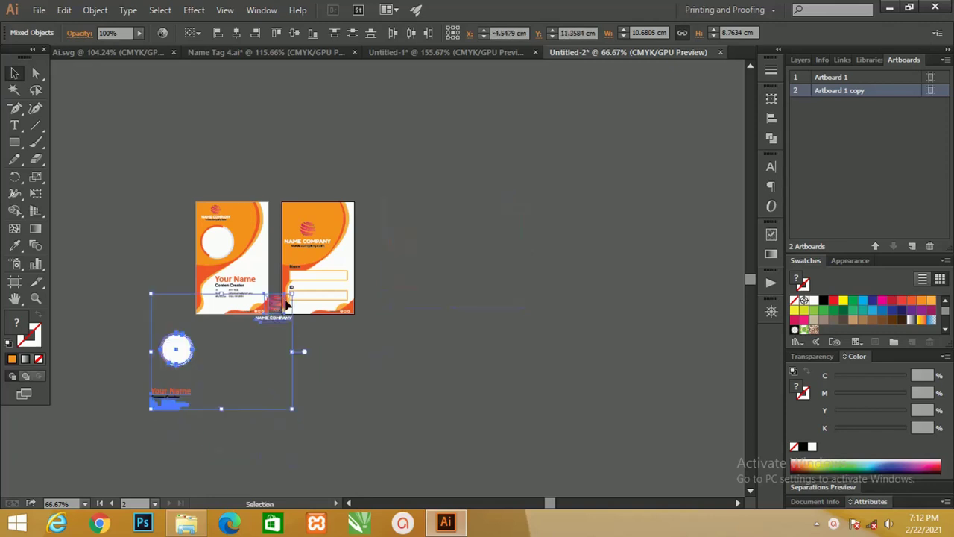
# Duplicate the Name/ID card as a new artboard, Artboard 1 copy 2
pyautogui.doubleClick(846, 92)
pyautogui.moveTo(912, 235); pyautogui.dragTo(912, 246)
pyautogui.hotkey('ctrl', '1')
pyautogui.moveTo(544, 239); pyautogui.dragTo(464, 256)
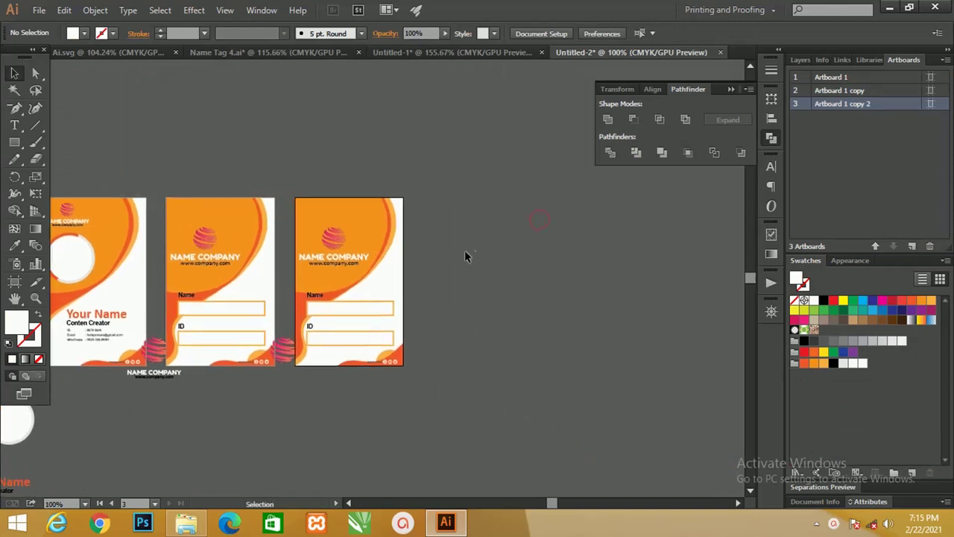
# Copy all of the third card's contents to a new spot on the right
pyautogui.click(386, 218)
pyautogui.click(441, 274)
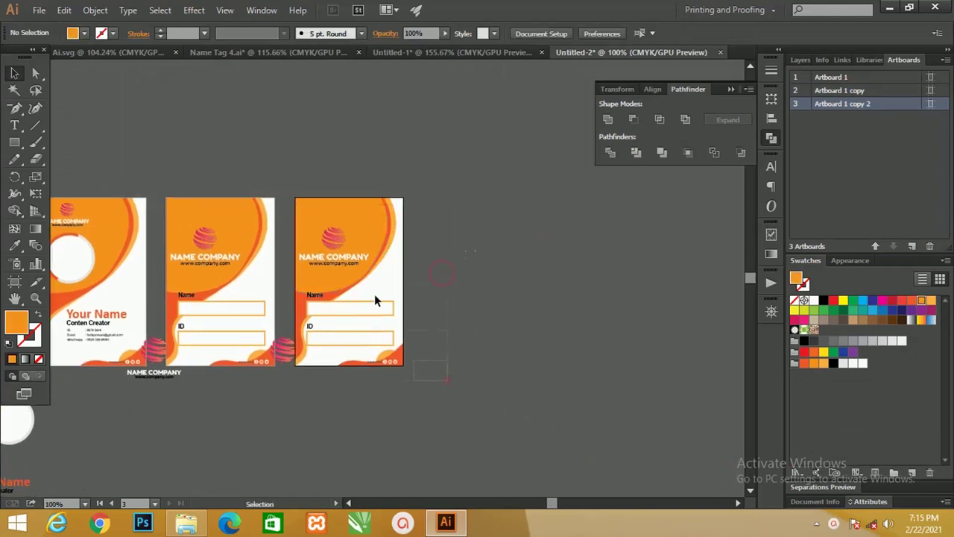
pyautogui.moveTo(447, 378); pyautogui.dragTo(294, 183)
pyautogui.moveTo(350, 216); pyautogui.dragTo(598, 217)
pyautogui.click(464, 217)
pyautogui.moveTo(285, 347); pyautogui.dragTo(283, 402)
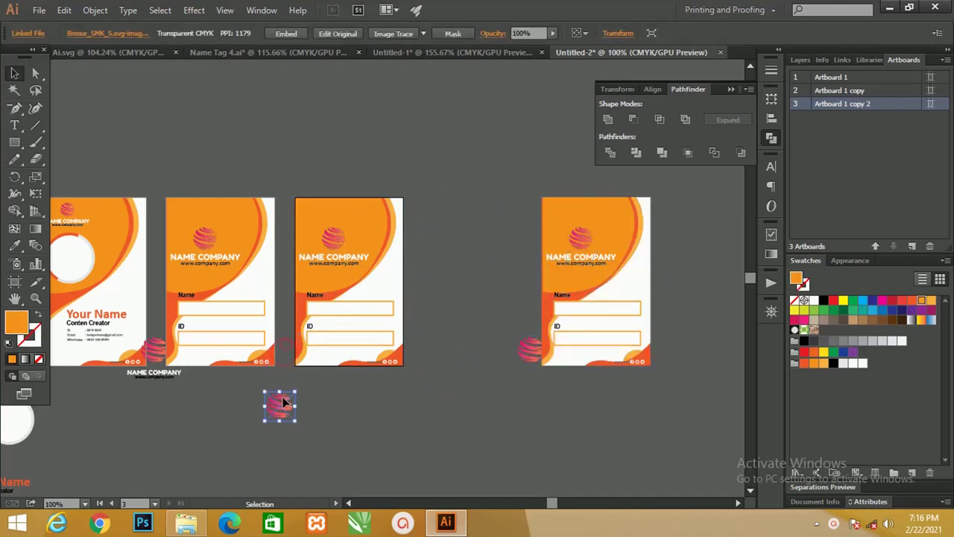
pyautogui.press('Delete')
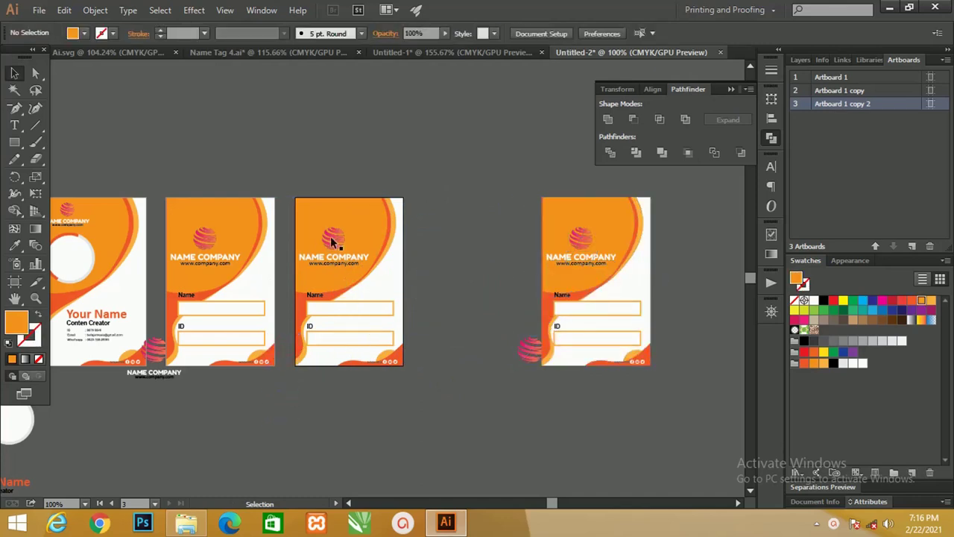
pyautogui.moveTo(331, 239); pyautogui.dragTo(387, 170)
pyautogui.press('Delete')
pyautogui.moveTo(323, 257); pyautogui.dragTo(403, 211)
pyautogui.press('Delete')
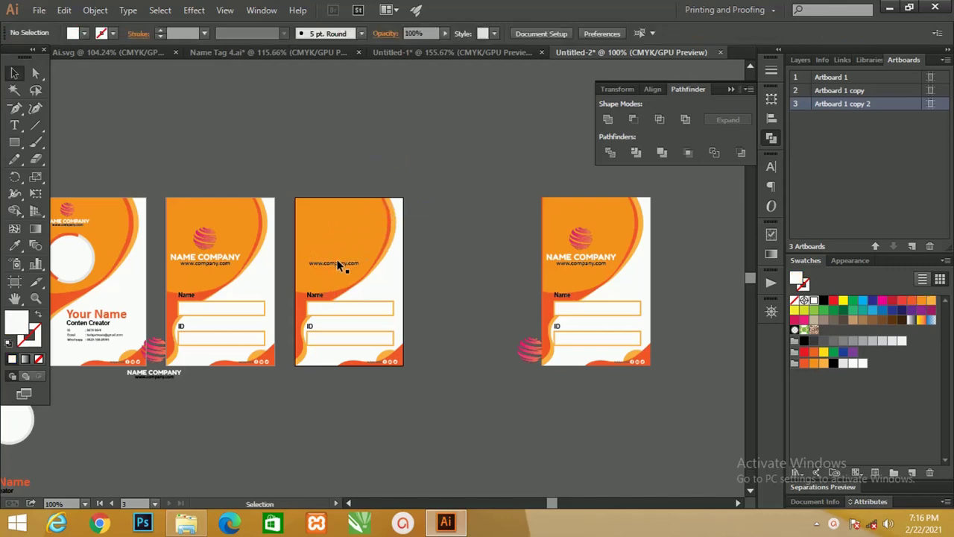
pyautogui.click(336, 264)
pyautogui.press('Delete')
# Delete the Name/ID fields and small circles, then Unite the remaining shapes into one rectangle
pyautogui.click(317, 301)
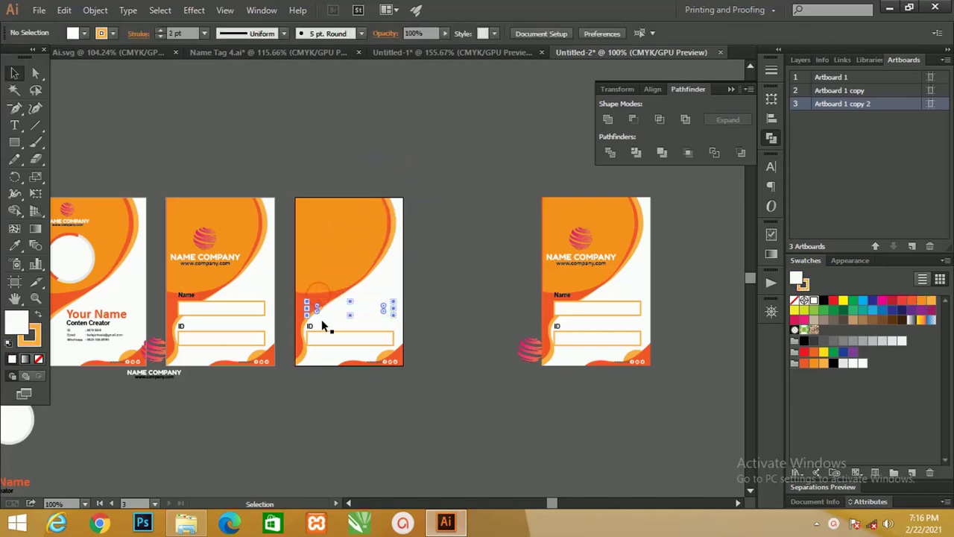
pyautogui.press('Delete')
pyautogui.click(308, 326)
pyautogui.press('Delete')
pyautogui.click(341, 345)
pyautogui.press('Delete')
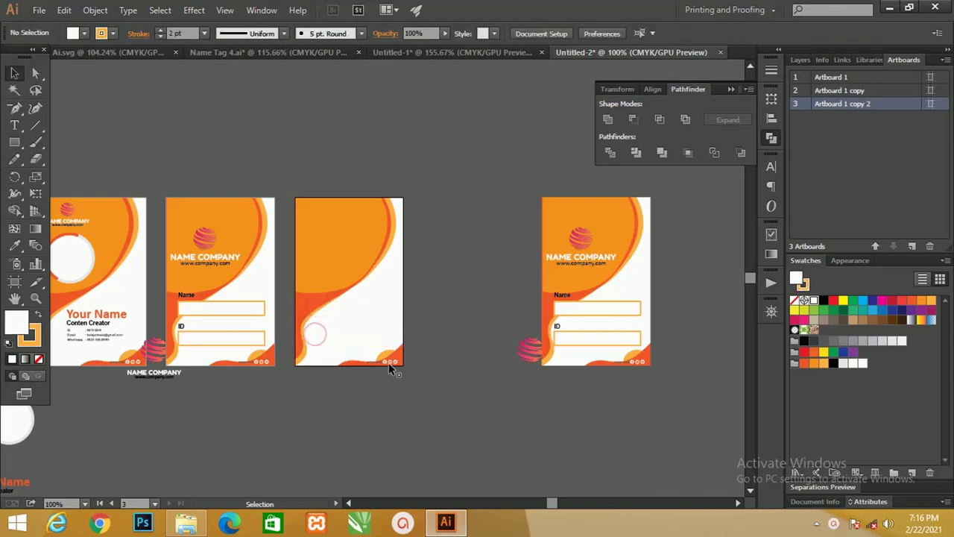
pyautogui.click(390, 362)
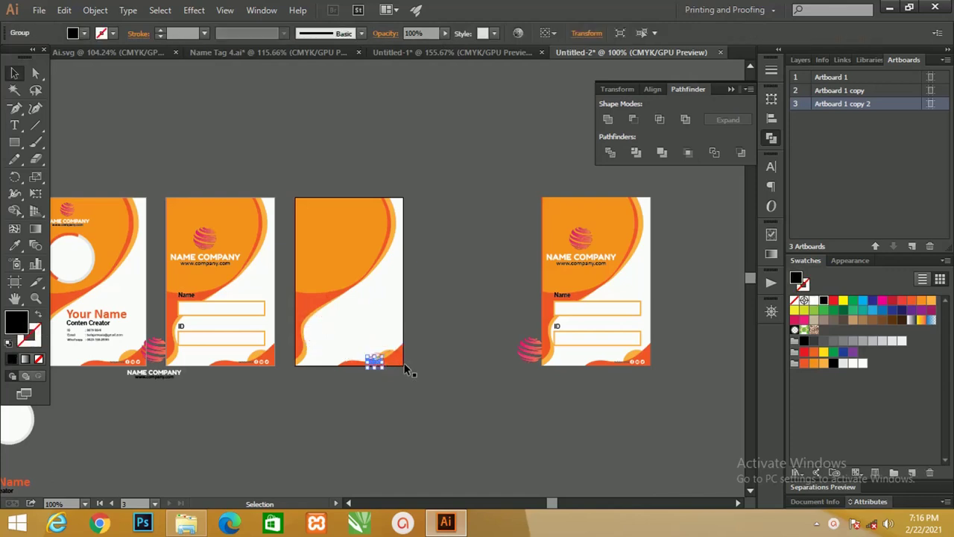
pyautogui.press('Delete')
pyautogui.moveTo(451, 380); pyautogui.dragTo(288, 155)
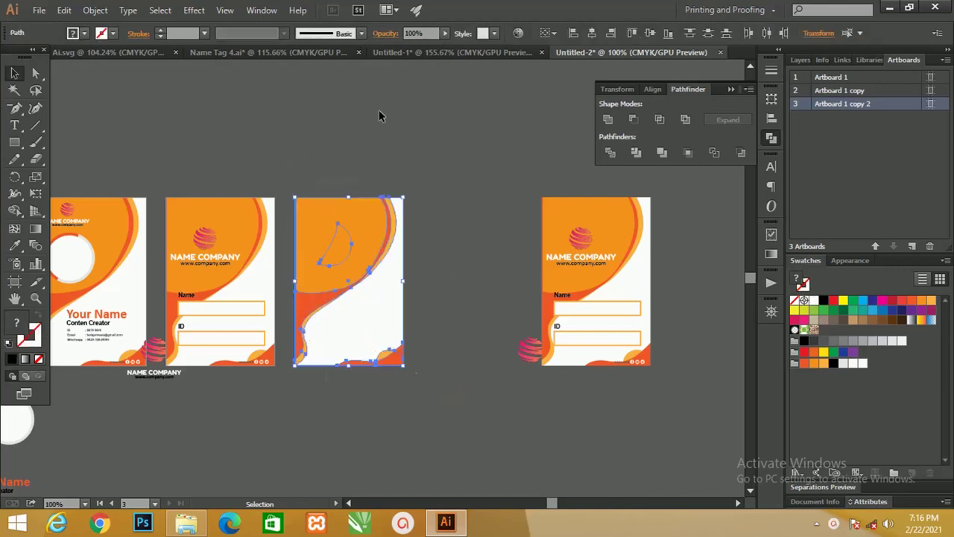
pyautogui.click(608, 119)
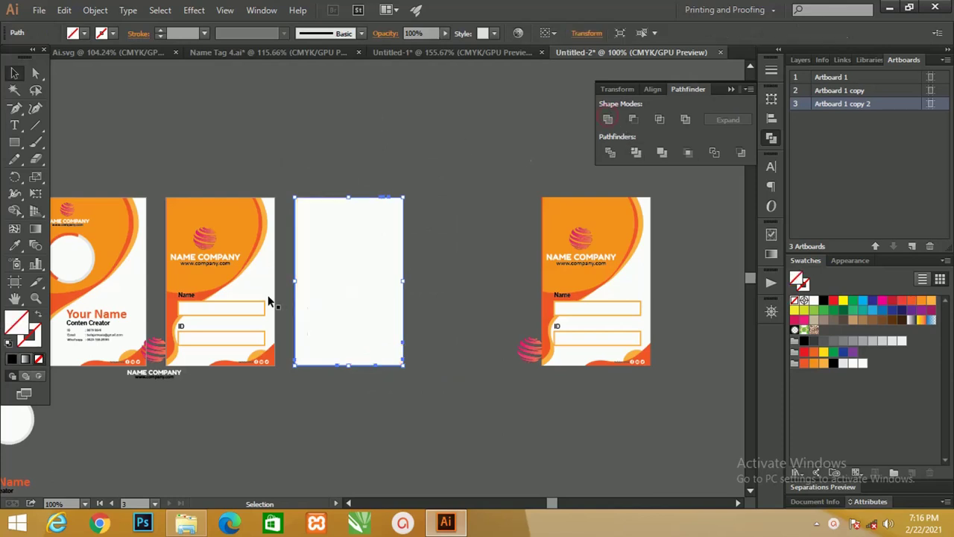
# Move the red-orange wave and edge strip from card four onto card three's top, rotated
pyautogui.hscroll(-2, 223, 313)
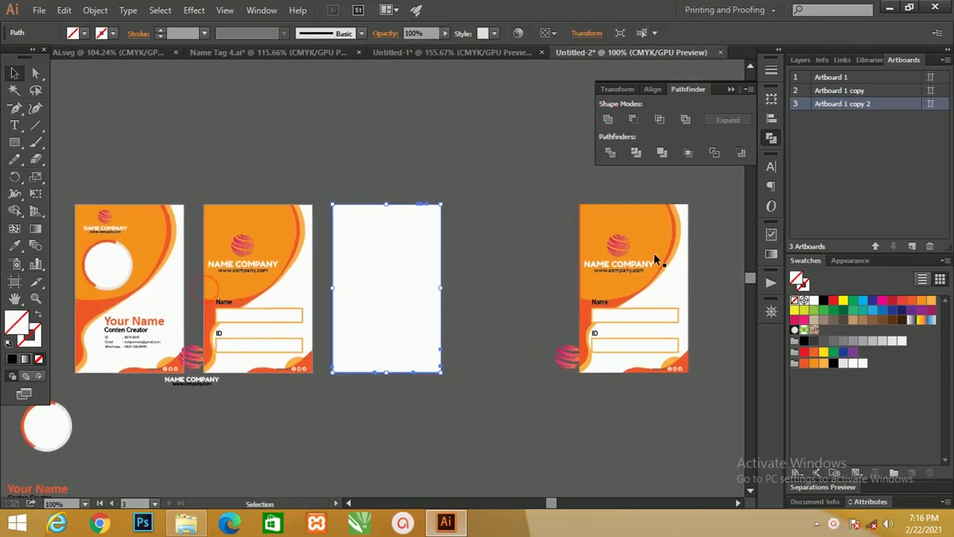
pyautogui.click(658, 225)
pyautogui.moveTo(649, 228); pyautogui.dragTo(561, 191)
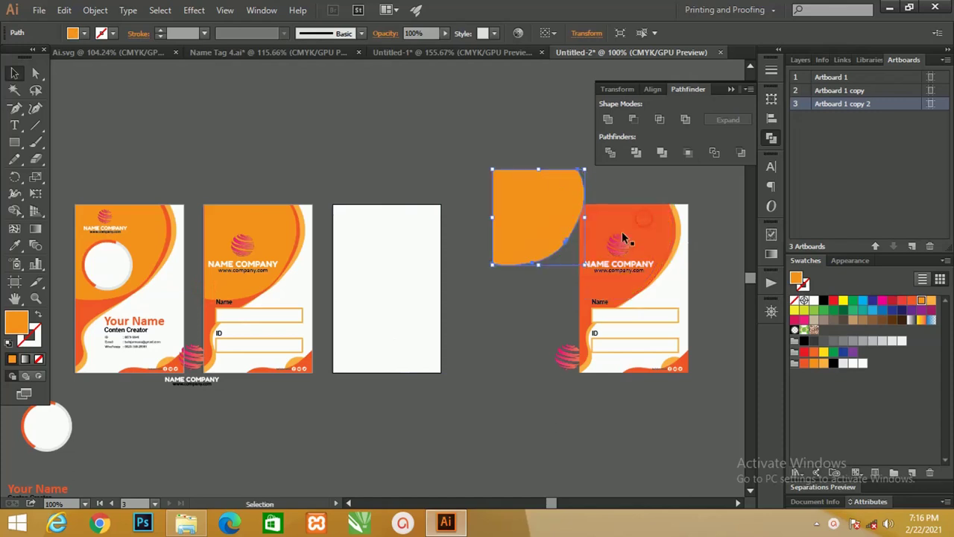
pyautogui.click(663, 231)
pyautogui.keyDown('shift'); pyautogui.click(678, 237); pyautogui.keyUp('shift')
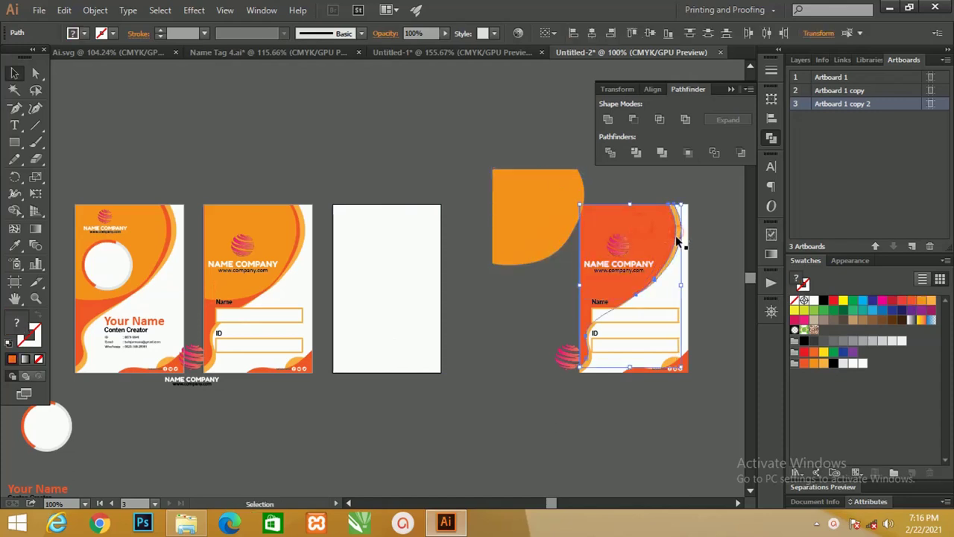
pyautogui.moveTo(663, 224)
pyautogui.mouseDown()
pyautogui.moveTo(423, 222)
pyautogui.moveTo(460, 345)
pyautogui.mouseUp()
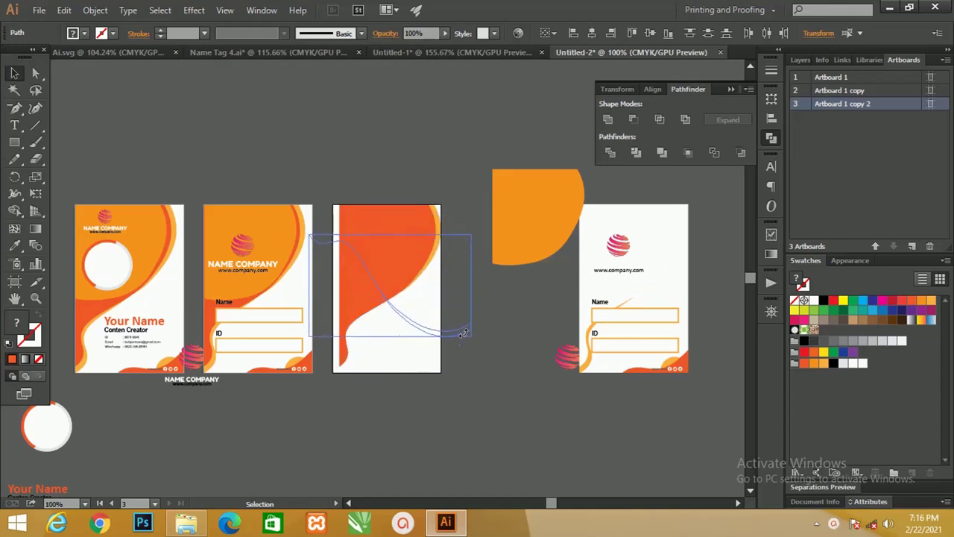
pyautogui.moveTo(462, 333); pyautogui.dragTo(460, 331)
pyautogui.moveTo(408, 255); pyautogui.dragTo(405, 262)
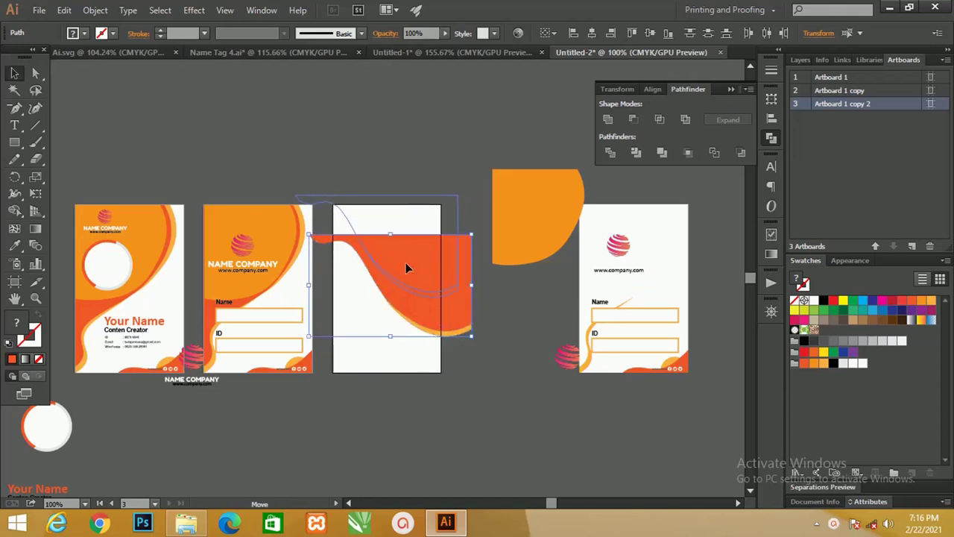
pyautogui.hotkey('ctrl', 'z')
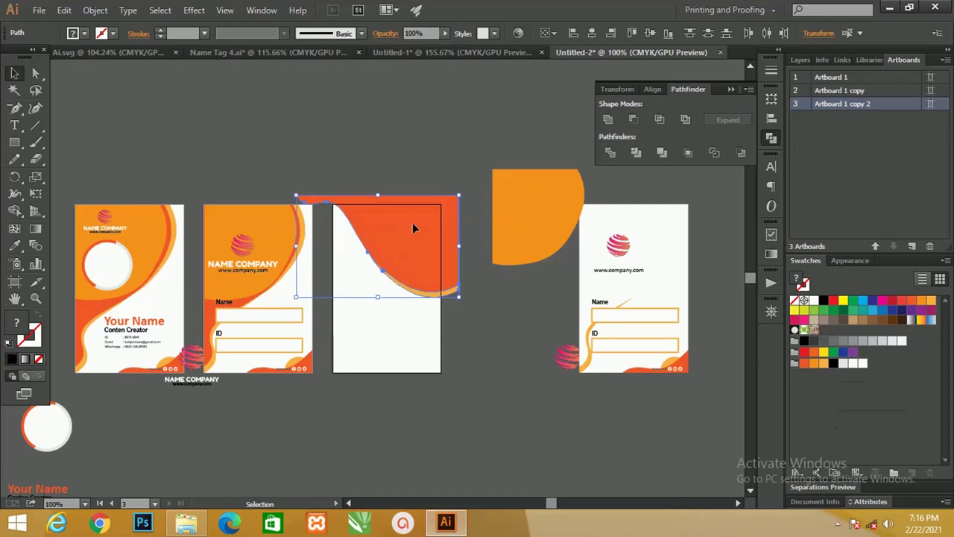
pyautogui.moveTo(413, 227); pyautogui.dragTo(399, 222)
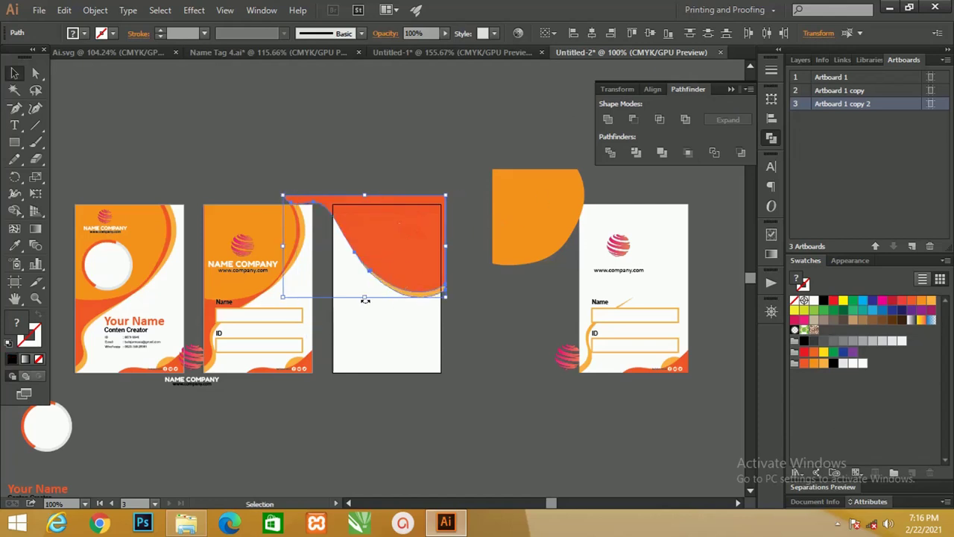
# Shorten the wave header and align its right edge to the artboard
pyautogui.moveTo(366, 297); pyautogui.dragTo(375, 270)
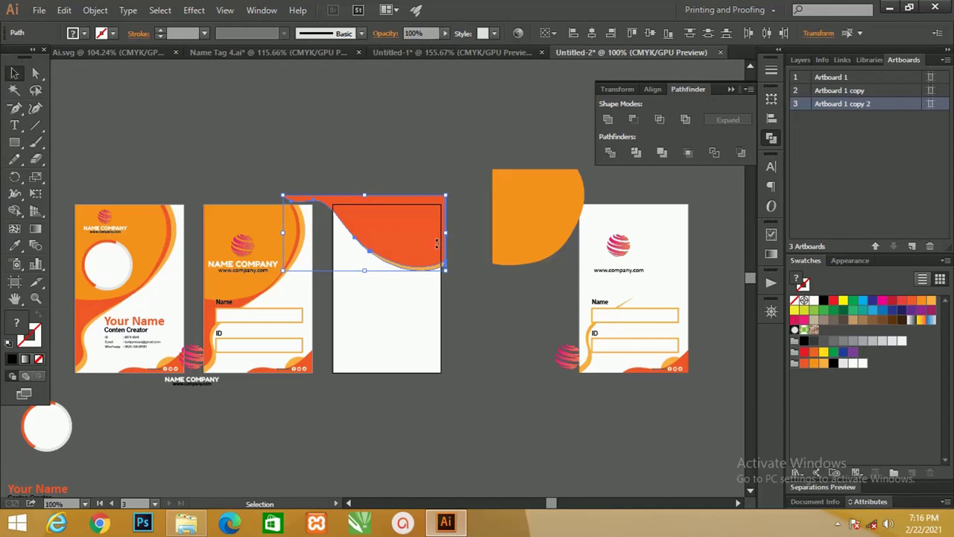
pyautogui.click(464, 262)
pyautogui.scroll(3, 464, 268)
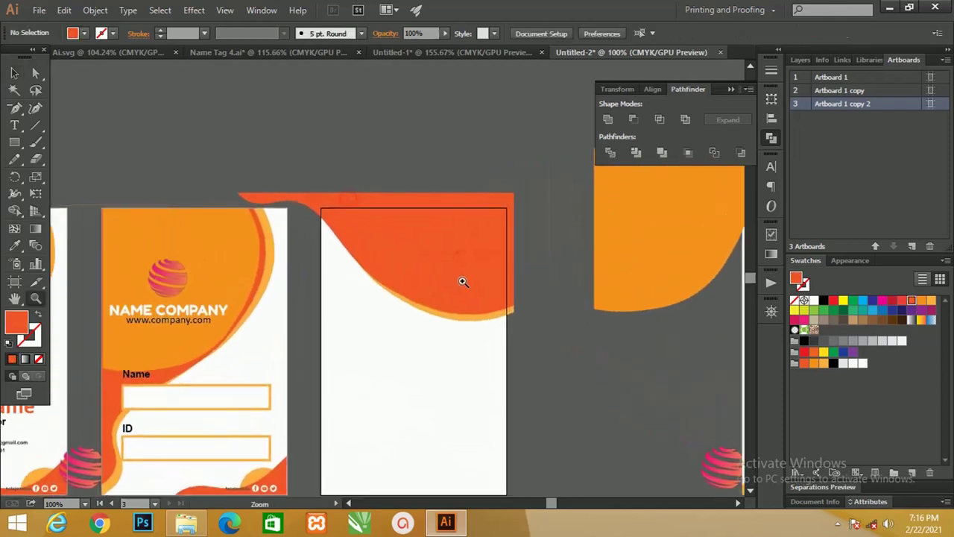
pyautogui.press('v')
pyautogui.click(417, 259)
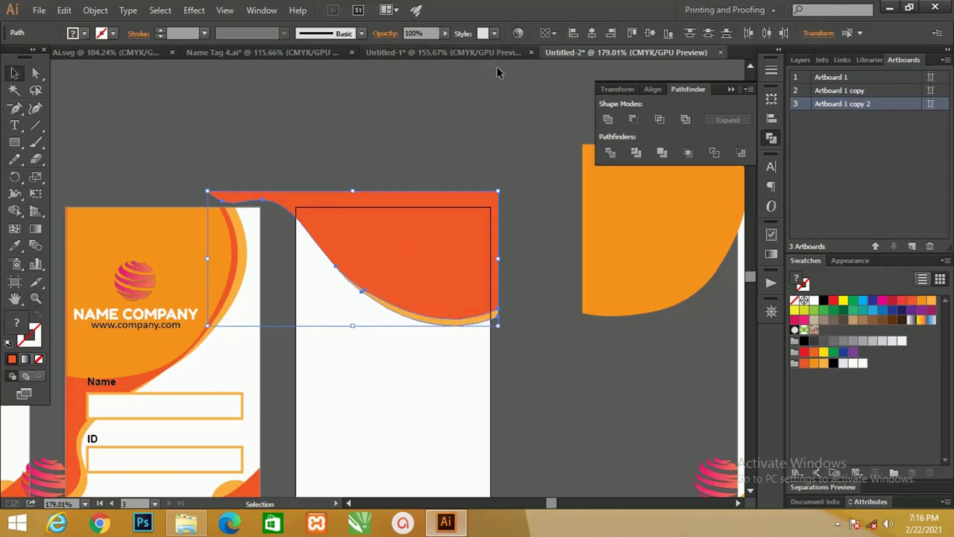
pyautogui.hotkey('ctrl', 'g')
pyautogui.press('a')
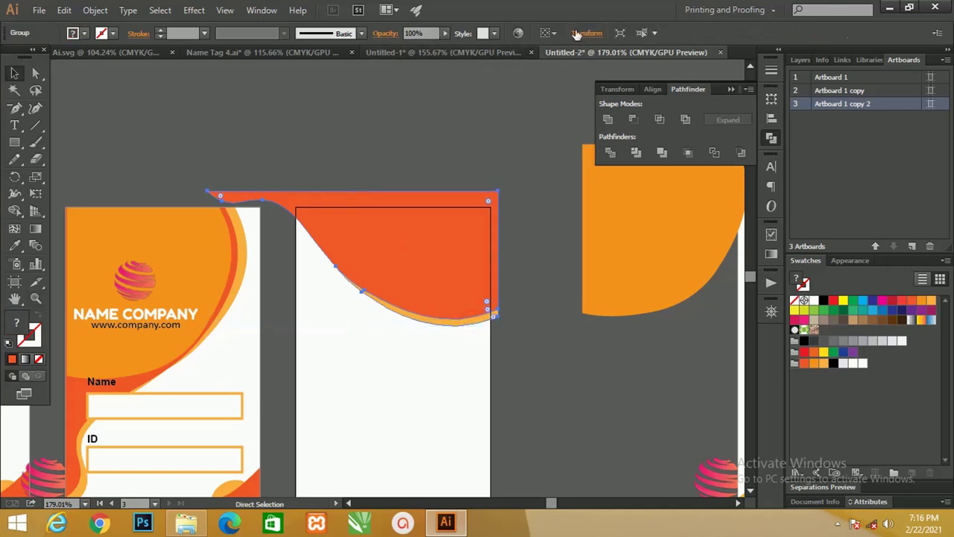
pyautogui.click(548, 33)
pyautogui.click(589, 47)
pyautogui.press('v')
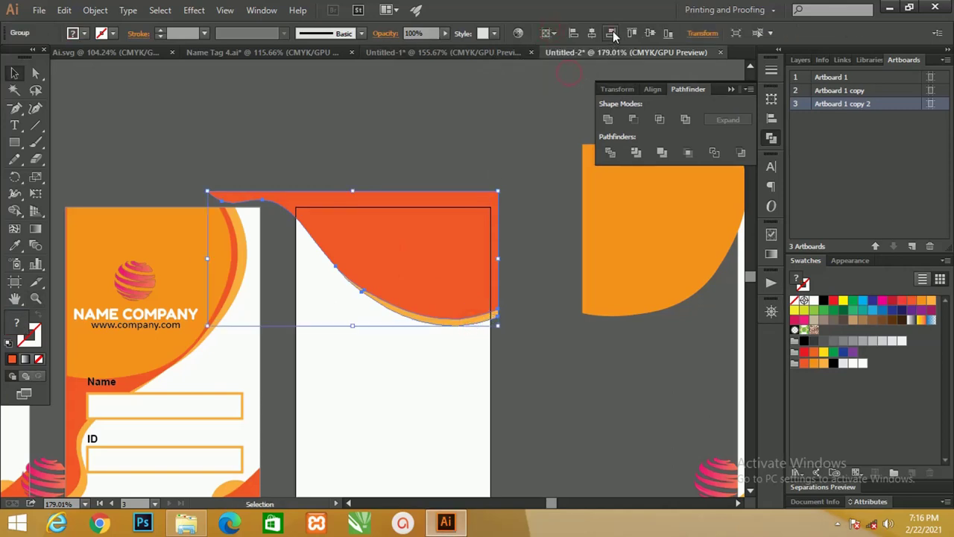
pyautogui.click(611, 33)
# Ungroup the red header shapes
pyautogui.click(439, 142)
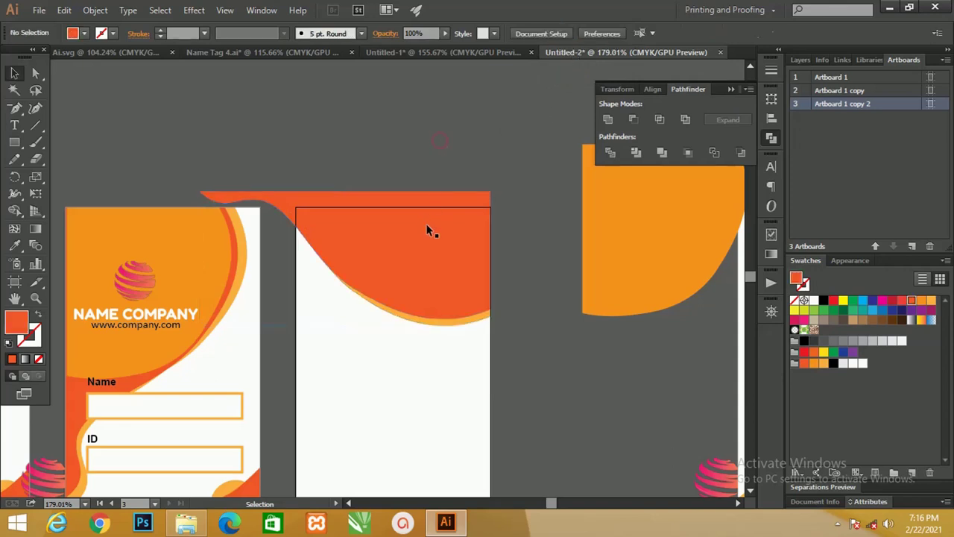
pyautogui.click(429, 223)
pyautogui.keyDown('shift'); pyautogui.click(330, 358); pyautogui.keyUp('shift')
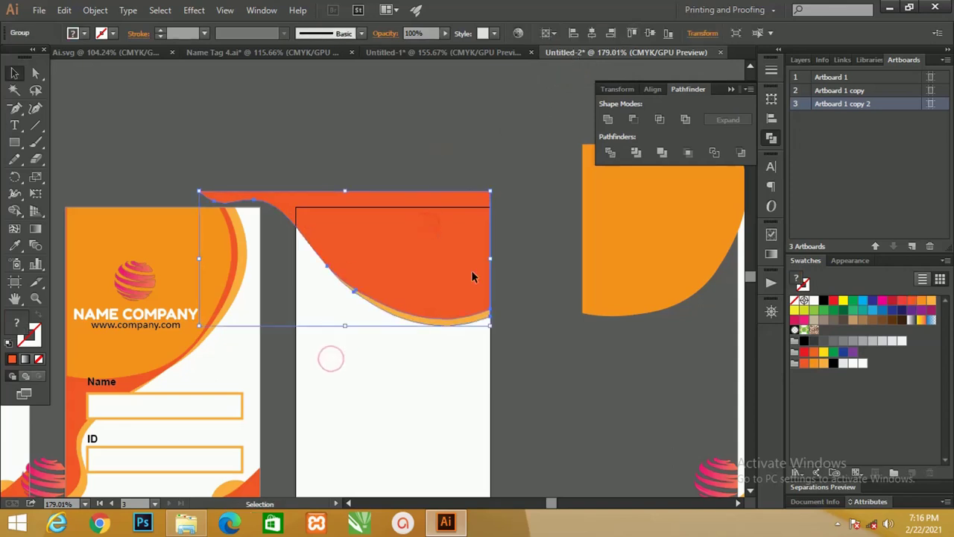
pyautogui.rightClick(431, 253)
pyautogui.click(471, 336)
# Divide the header against the white card, ungroup, and delete the leftover strip above
pyautogui.click(523, 326)
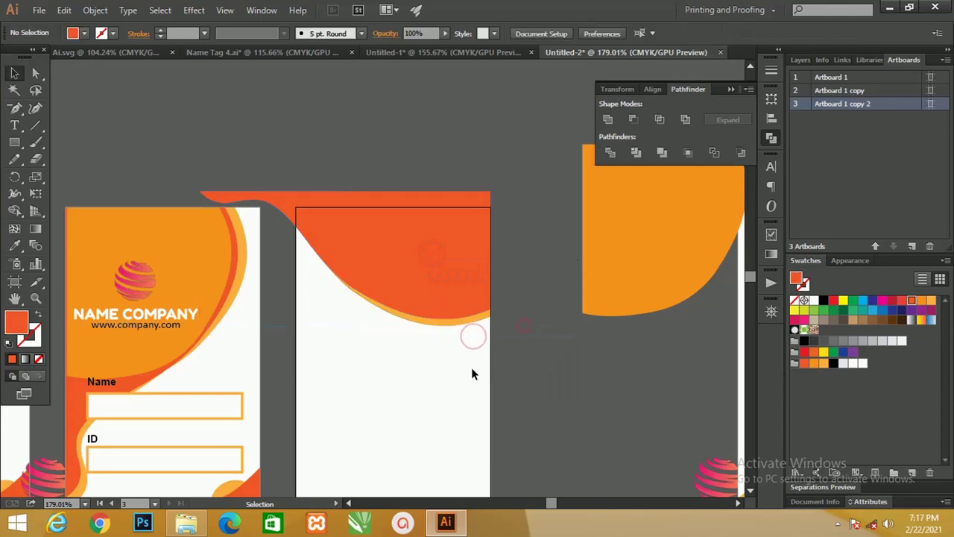
pyautogui.click(438, 375)
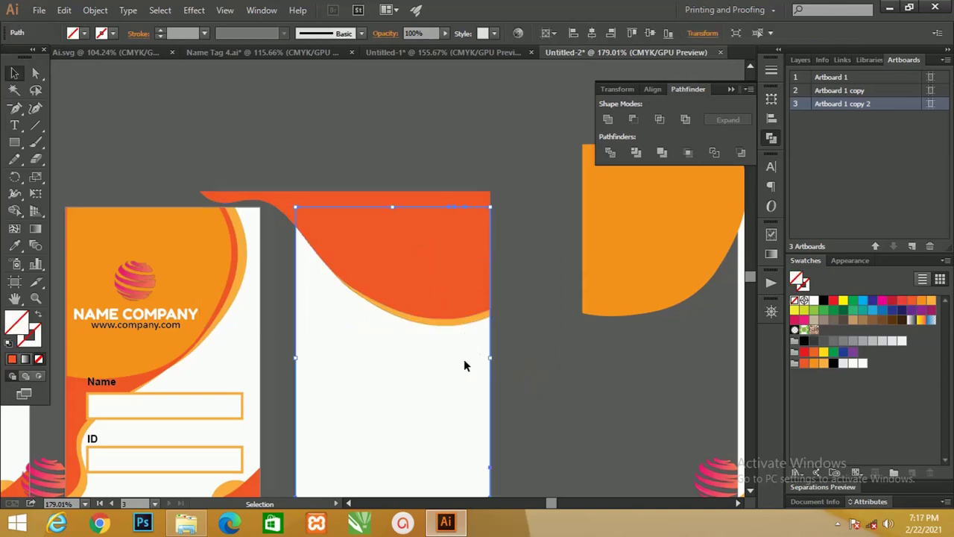
pyautogui.keyDown('shift'); pyautogui.click(356, 195); pyautogui.keyUp('shift')
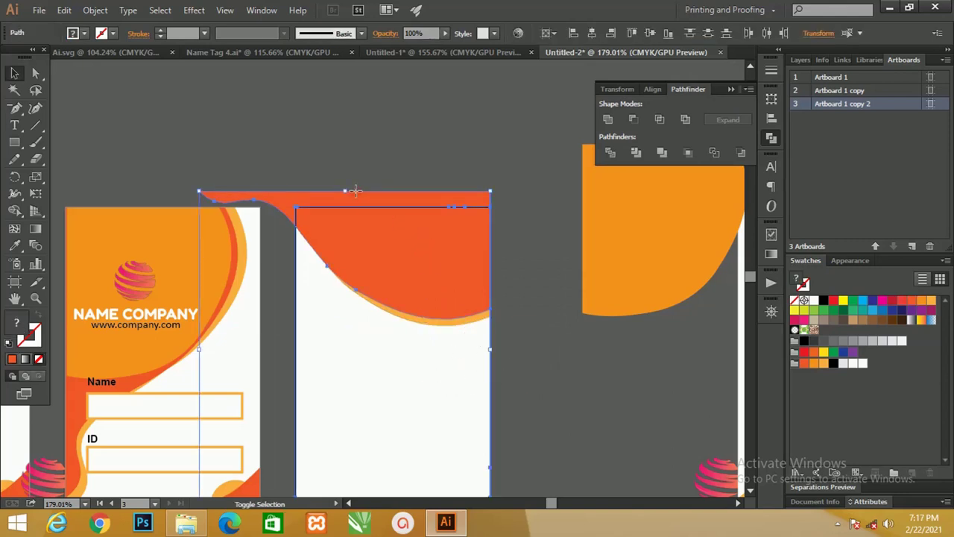
pyautogui.click(609, 152)
pyautogui.rightClick(358, 218)
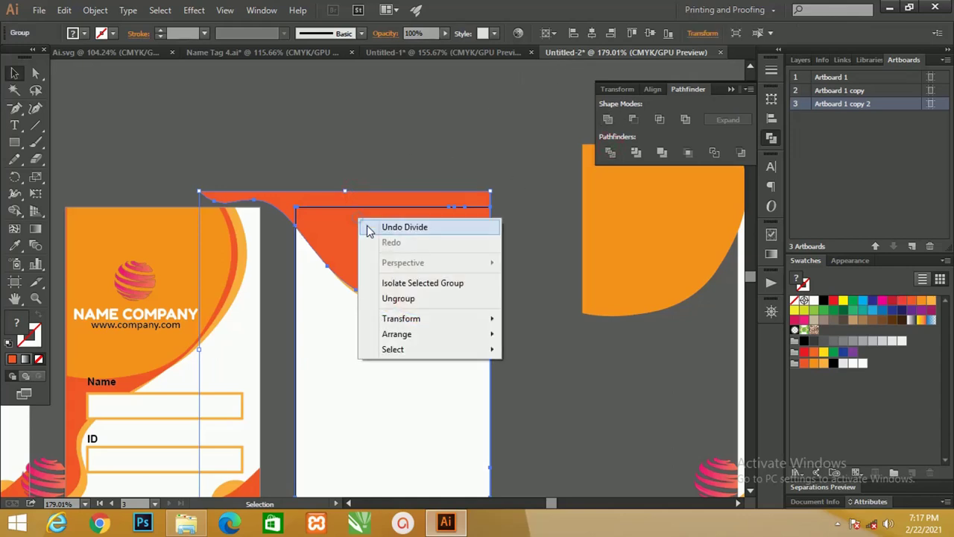
pyautogui.click(395, 298)
pyautogui.click(410, 175)
pyautogui.moveTo(402, 194); pyautogui.dragTo(379, 146)
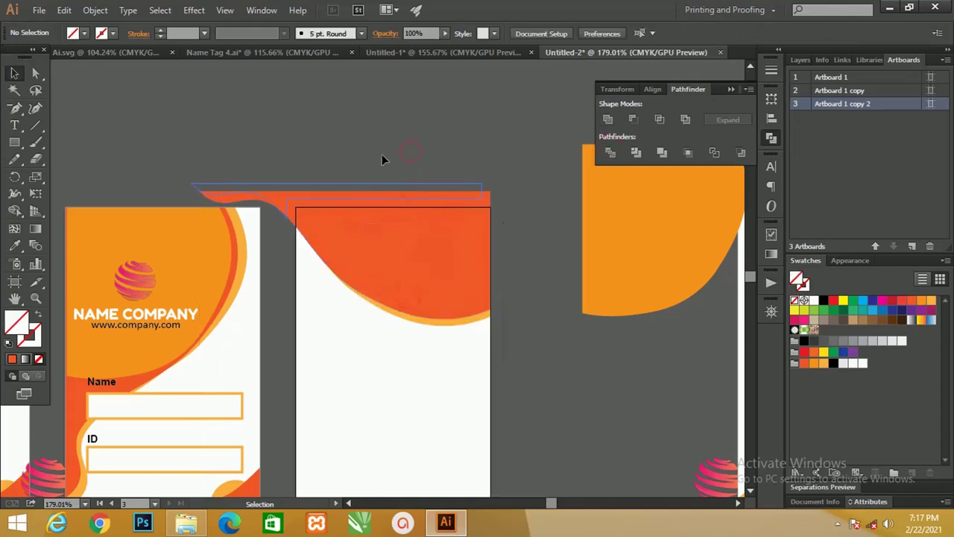
pyautogui.press('Delete')
pyautogui.hotkey('ctrl', '-')
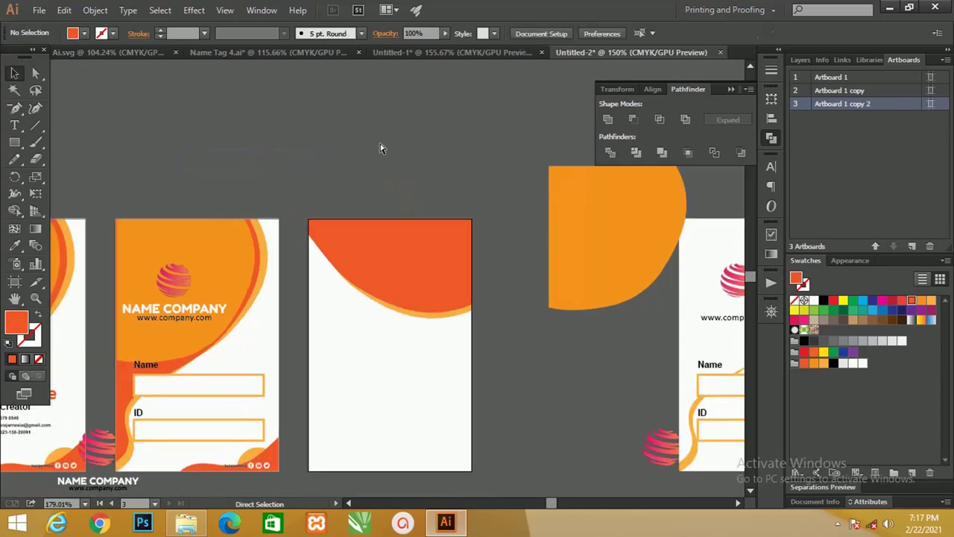
pyautogui.hotkey('ctrl', '-')
pyautogui.moveTo(379, 146); pyautogui.dragTo(354, 156)
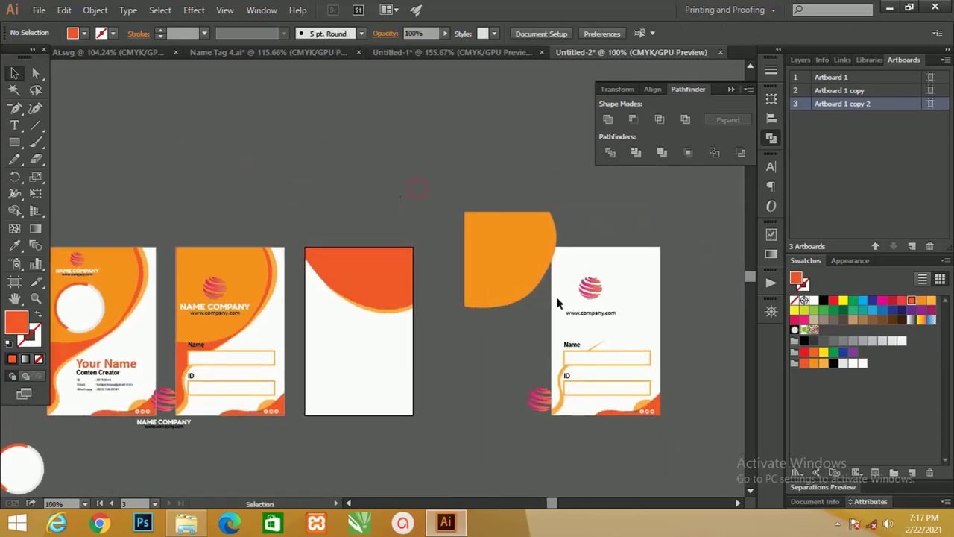
# Move the logo and web address from the fourth card onto the third card's header
pyautogui.click(590, 302)
pyautogui.keyDown('shift'); pyautogui.click(589, 310); pyautogui.keyUp('shift')
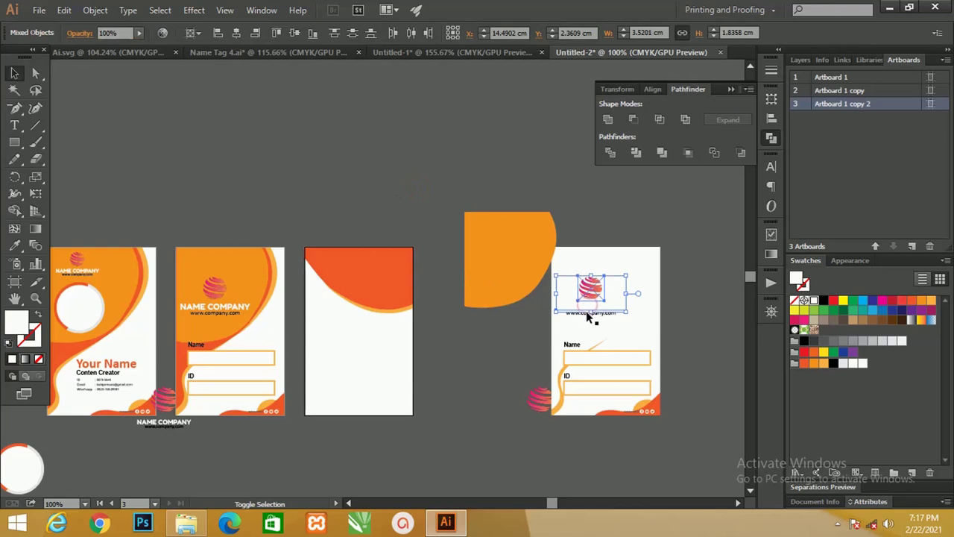
pyautogui.moveTo(585, 311)
pyautogui.mouseDown()
pyautogui.moveTo(380, 277)
pyautogui.moveTo(403, 266)
pyautogui.moveTo(384, 272)
pyautogui.mouseUp()
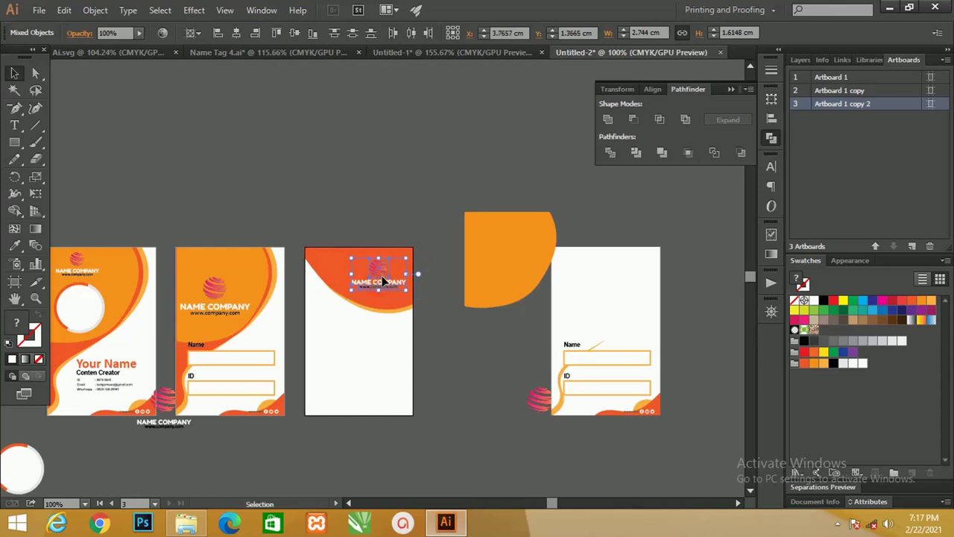
pyautogui.click(340, 336)
# Move the Lorem Ipsum bullet text with Join/Expired dates onto the third card
pyautogui.hotkey('ctrl', 'f')
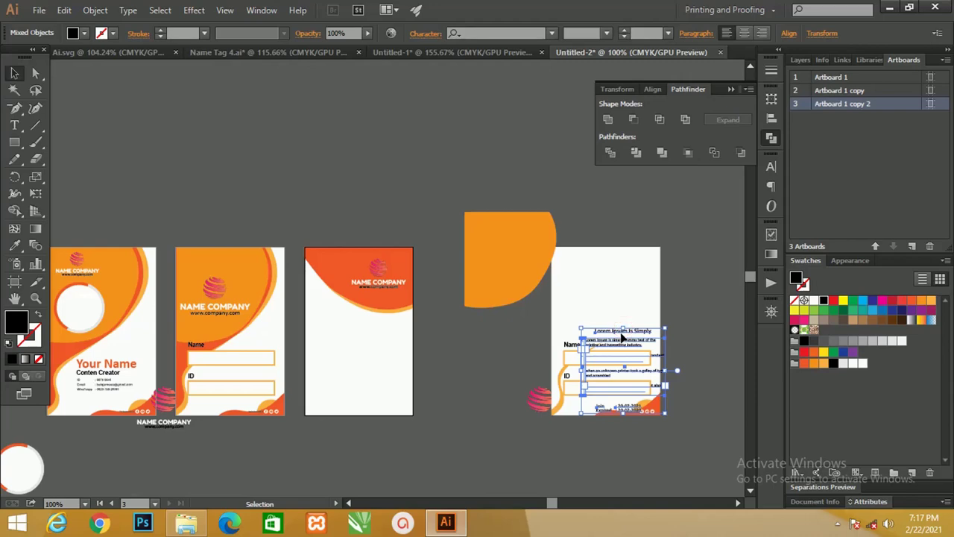
pyautogui.moveTo(629, 336); pyautogui.dragTo(367, 337)
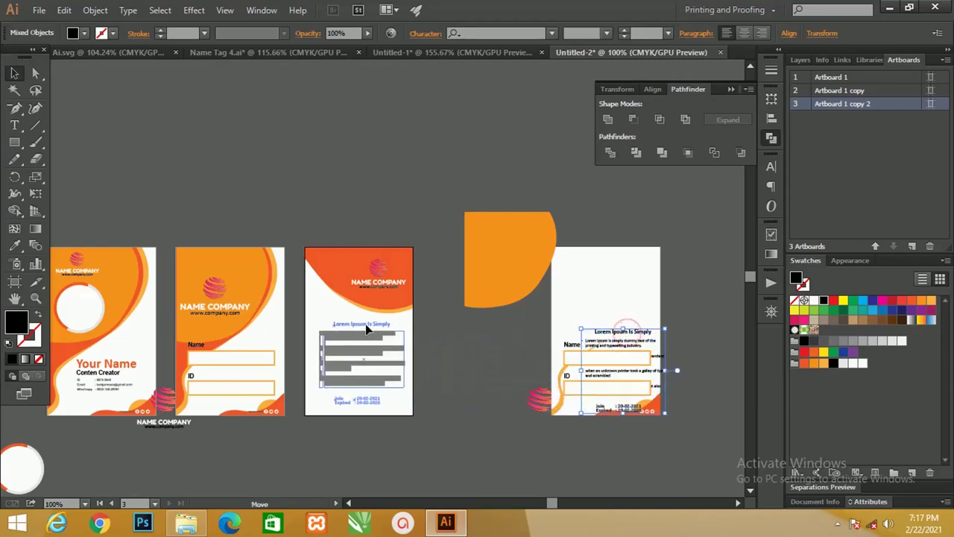
pyautogui.press('z')
pyautogui.moveTo(389, 384); pyautogui.dragTo(477, 384)
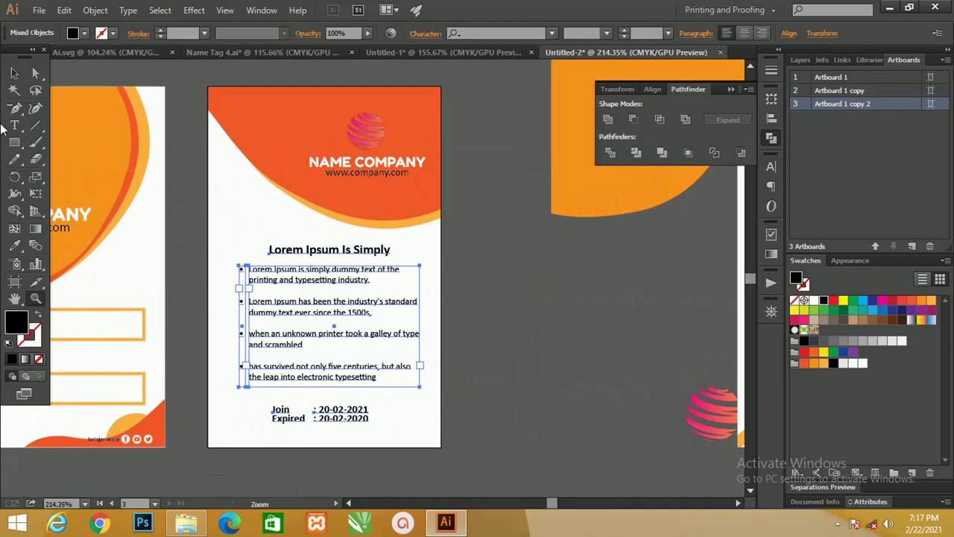
pyautogui.click(13, 74)
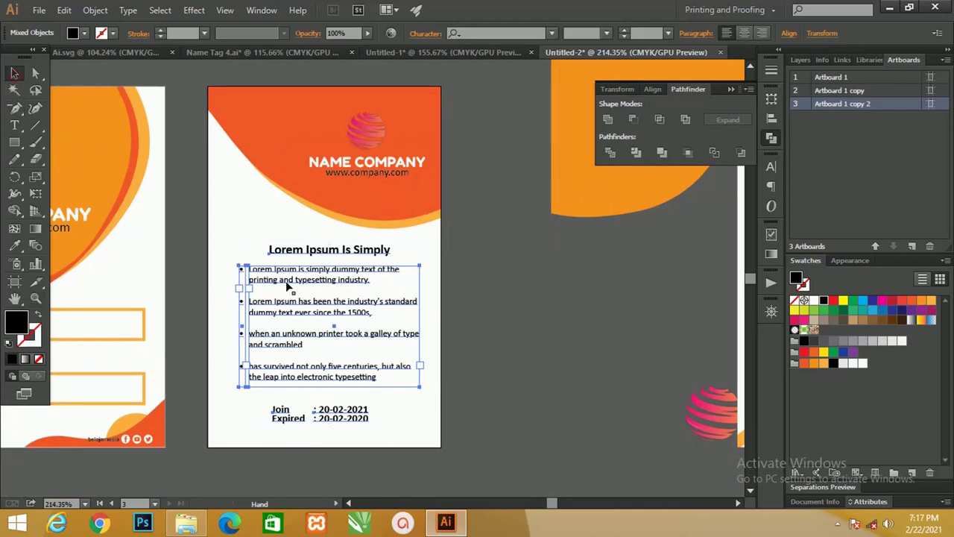
pyautogui.moveTo(298, 282); pyautogui.dragTo(391, 293)
pyautogui.keyDown('ctrl'); pyautogui.click(389, 293); pyautogui.keyUp('ctrl')
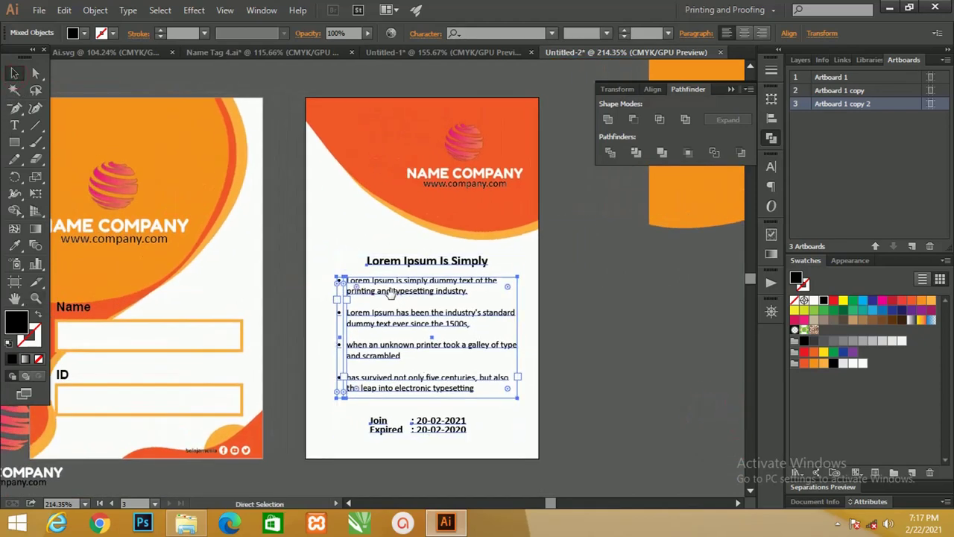
pyautogui.hotkey('ctrl', '1')
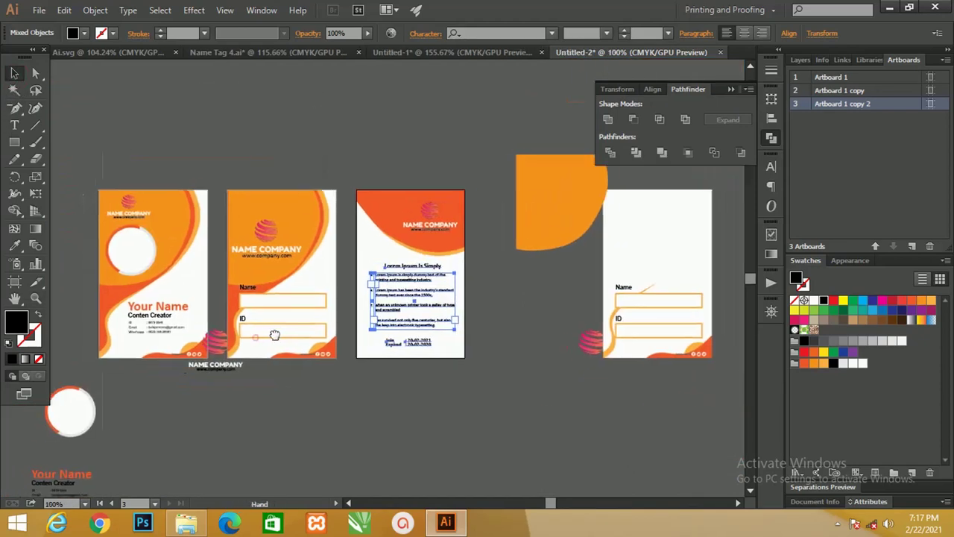
# Delete the stray sphere, NAME COMPANY text, circle and name text below the cards
pyautogui.click(223, 336)
pyautogui.keyDown('shift'); pyautogui.click(225, 368); pyautogui.keyUp('shift')
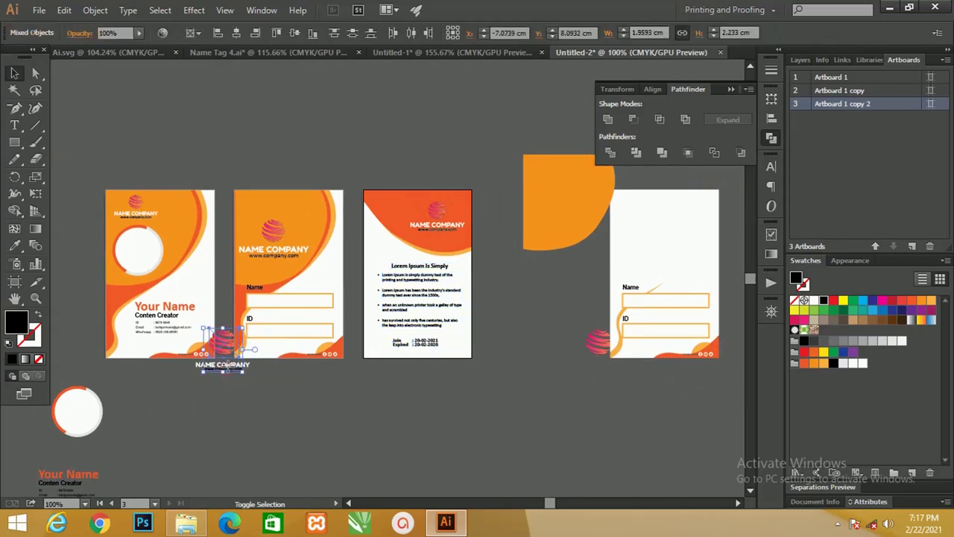
pyautogui.keyDown('shift'); pyautogui.click(229, 369); pyautogui.keyUp('shift')
pyautogui.press('Delete')
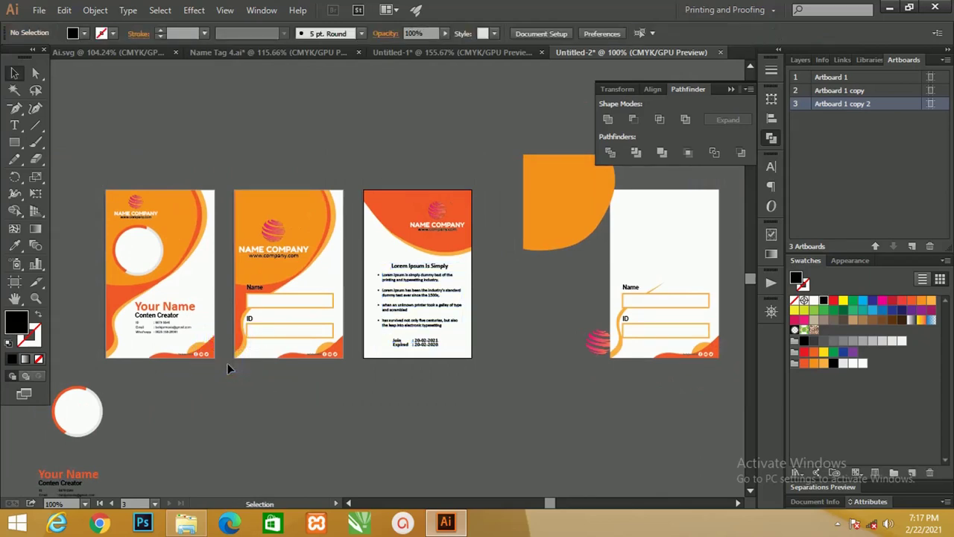
pyautogui.hotkey('ctrl', '-')
pyautogui.moveTo(227, 364); pyautogui.dragTo(228, 380)
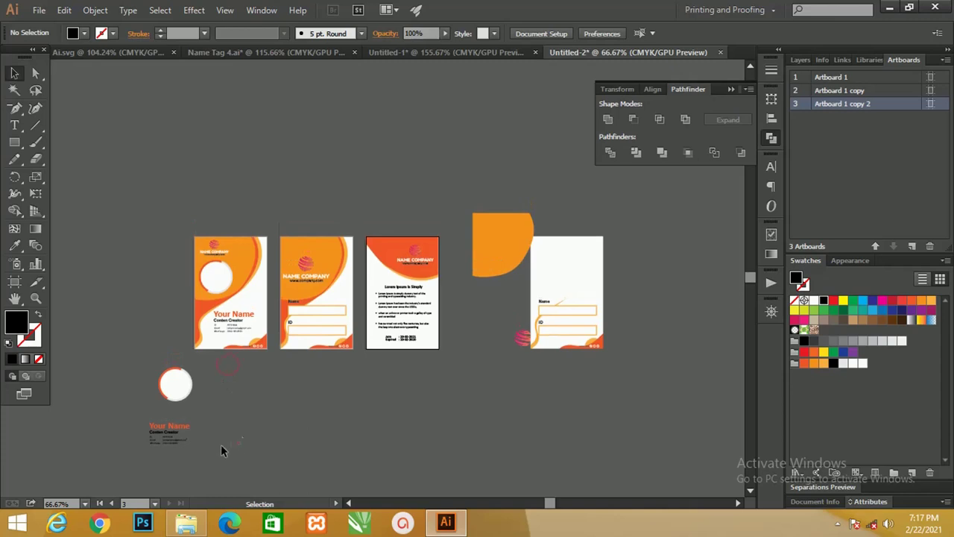
pyautogui.moveTo(130, 382); pyautogui.dragTo(131, 381)
pyautogui.press('Delete')
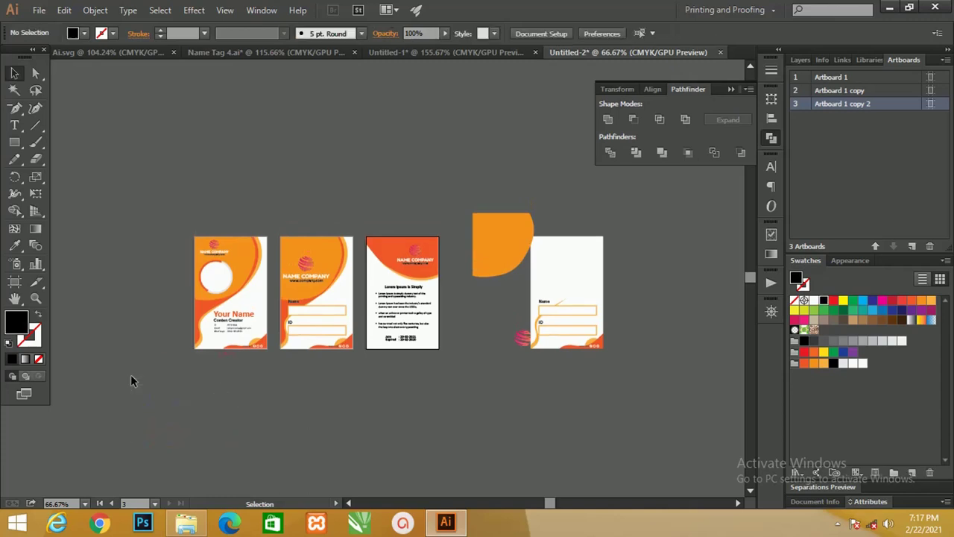
# Delete the orange quarter-round shape and the spare fourth card, leaving three cards in view
pyautogui.press('z')
pyautogui.moveTo(328, 268); pyautogui.dragTo(382, 297)
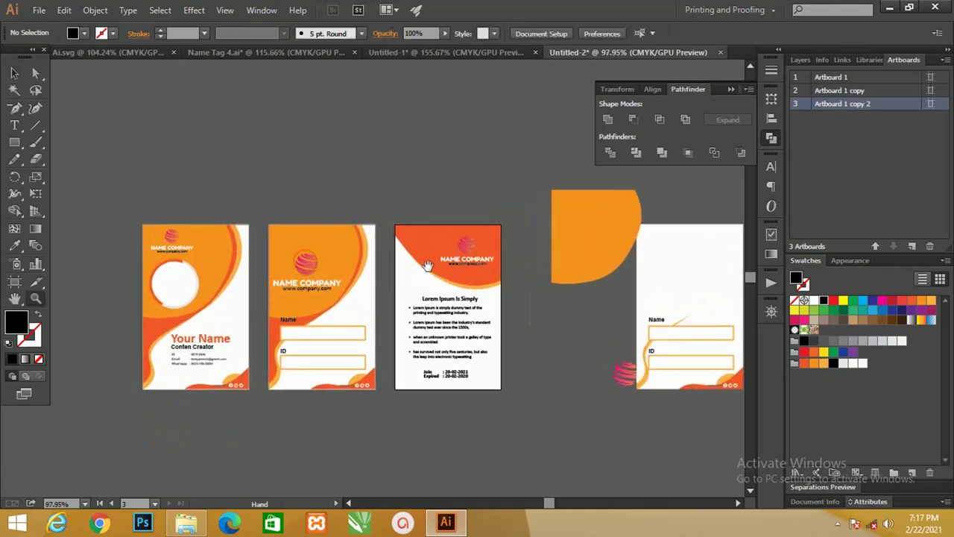
pyautogui.click(17, 73)
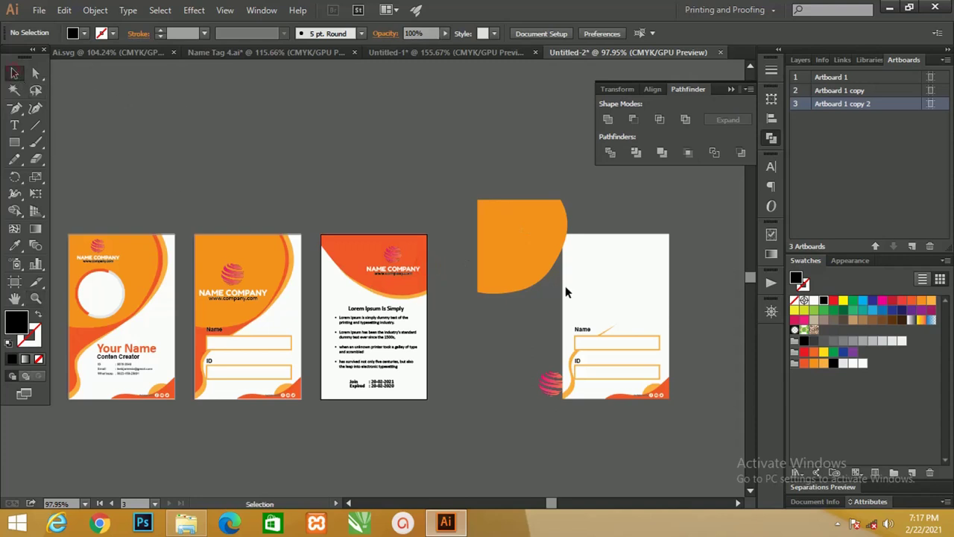
pyautogui.click(527, 244)
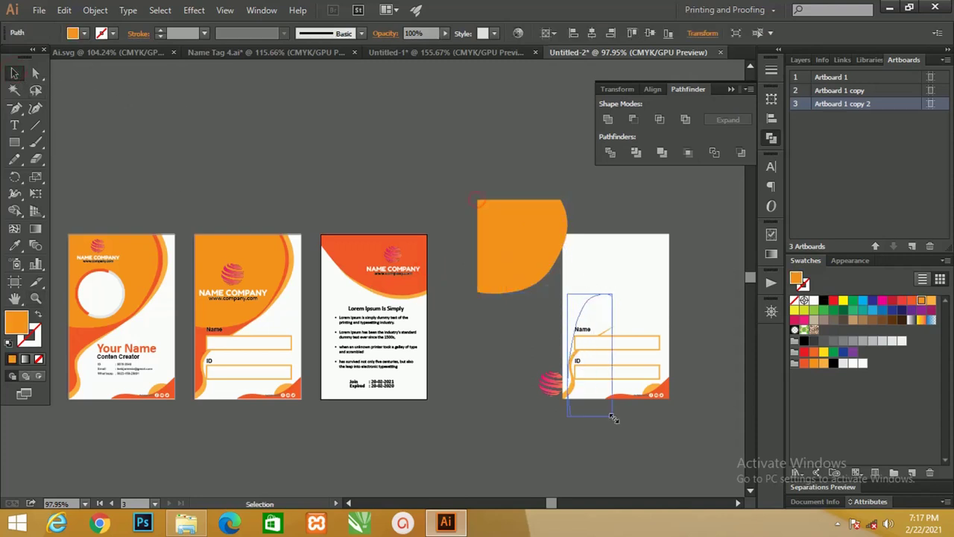
pyautogui.click(457, 170)
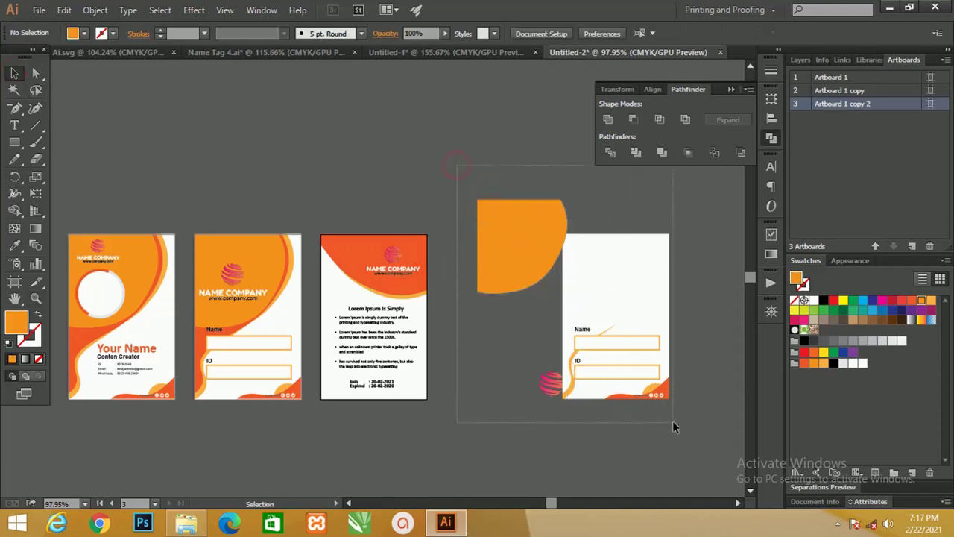
pyautogui.moveTo(457, 170); pyautogui.dragTo(674, 423)
pyautogui.press('Delete')
pyautogui.hotkey('ctrl', '-')
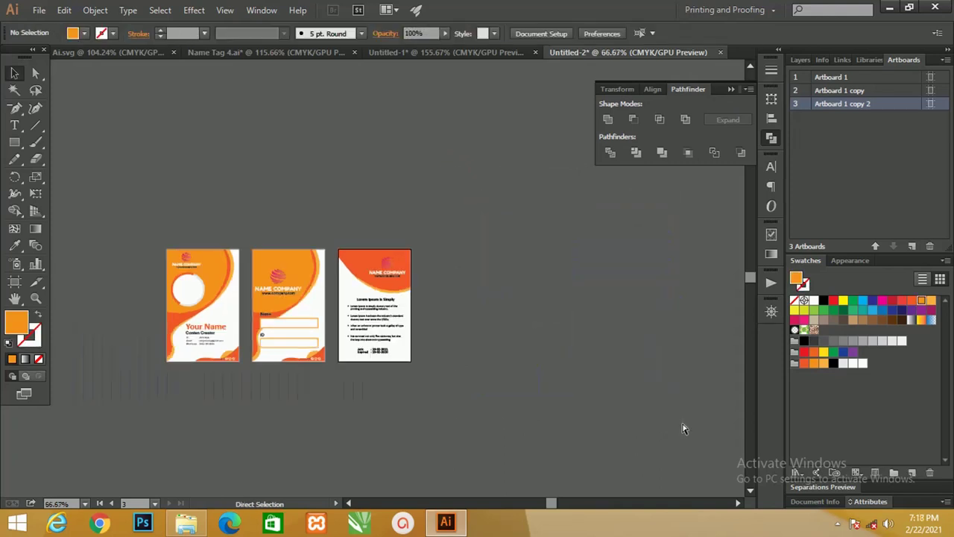
pyautogui.hotkey('ctrl', '-')
pyautogui.press('z')
pyautogui.moveTo(185, 317); pyautogui.dragTo(360, 280)
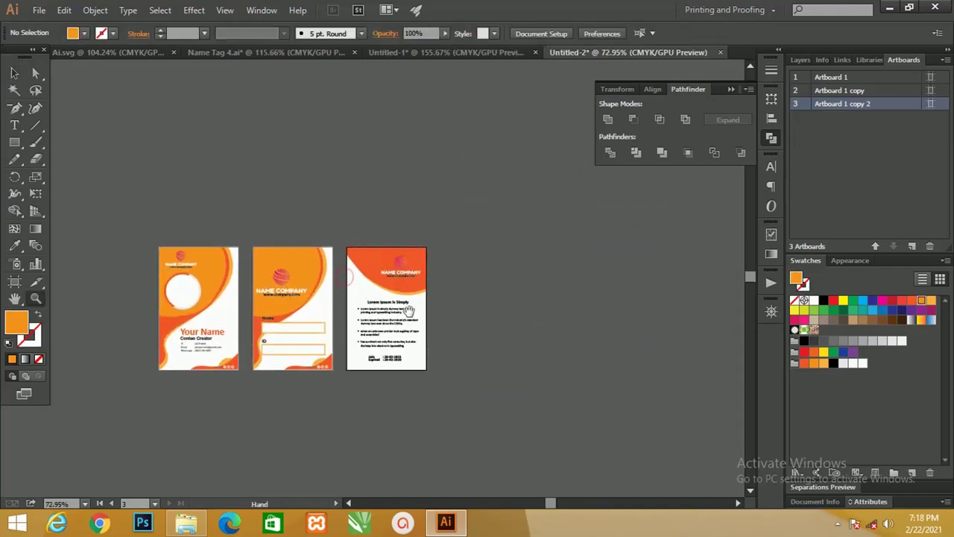